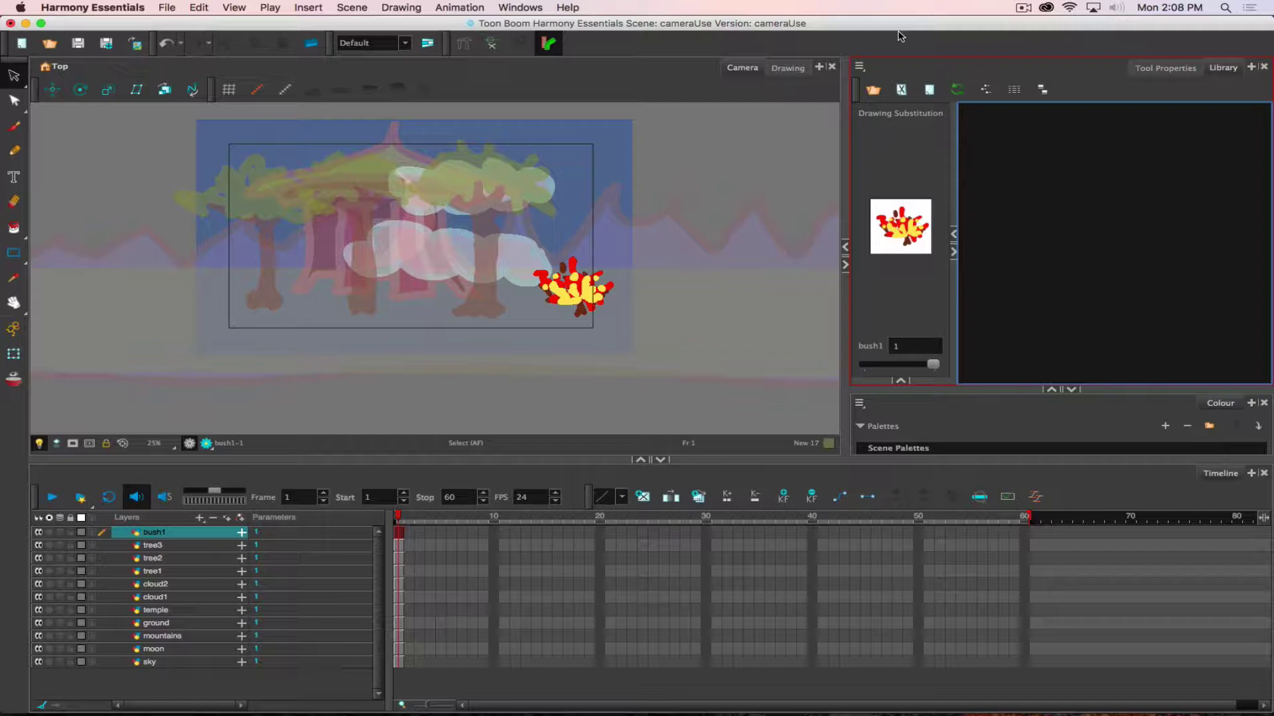
Step: Turn off Light Table in the Camera view so every layer shows at full colour
click(649, 123)
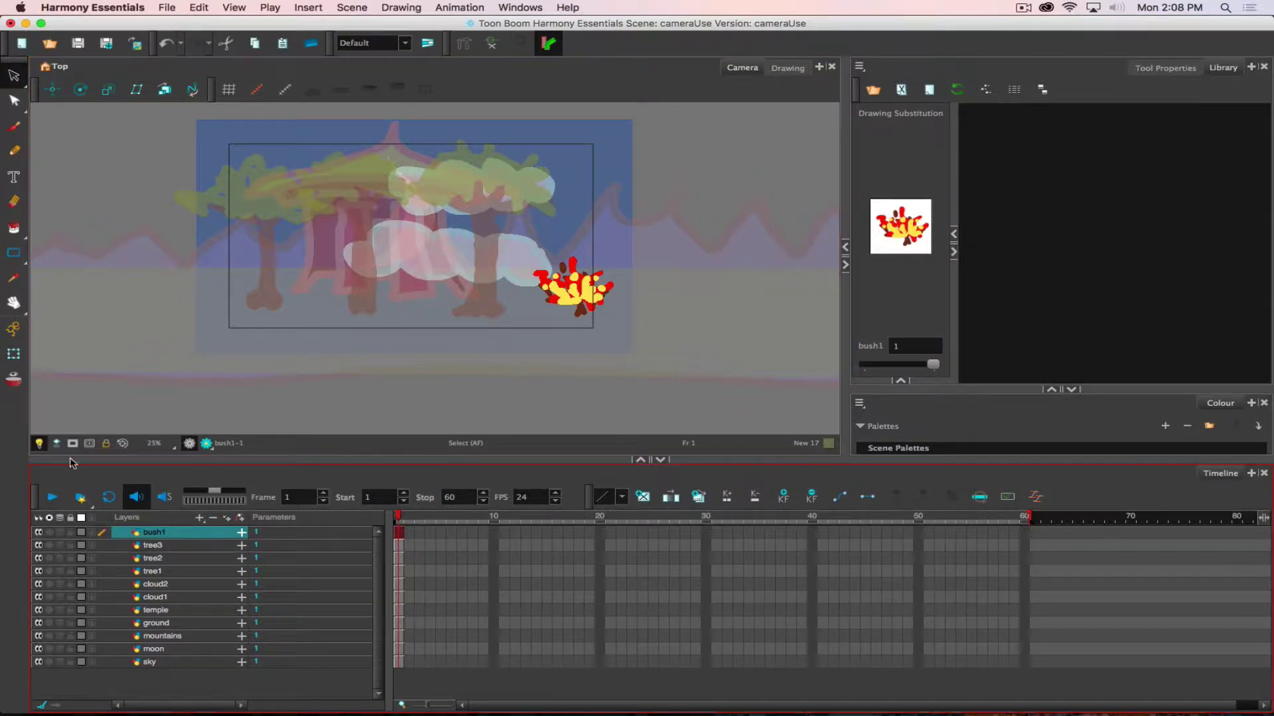
click(39, 443)
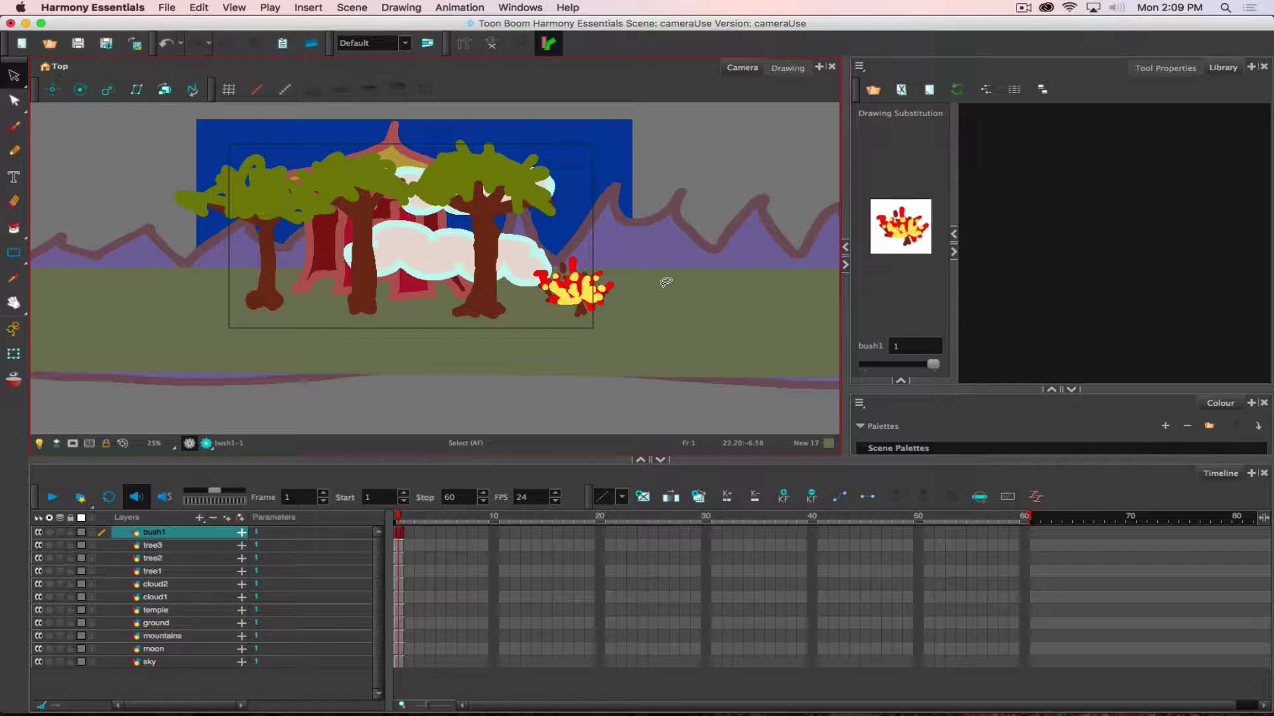
click(1041, 133)
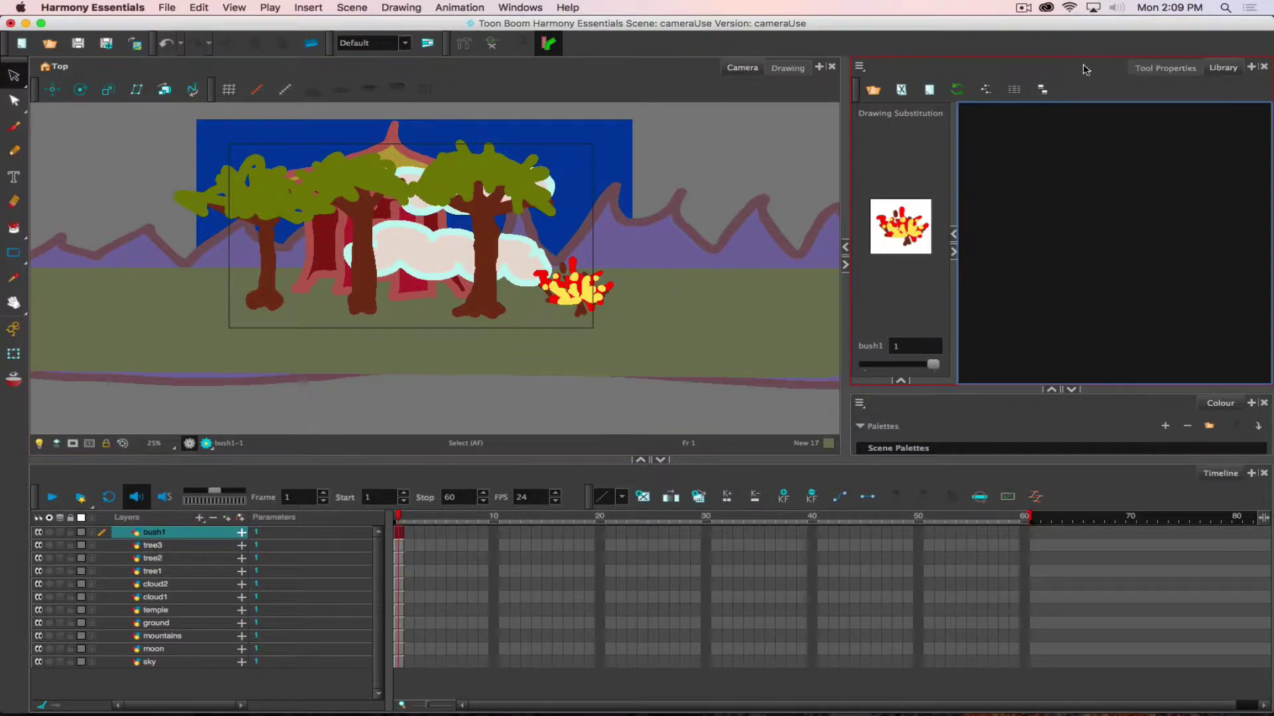
click(719, 332)
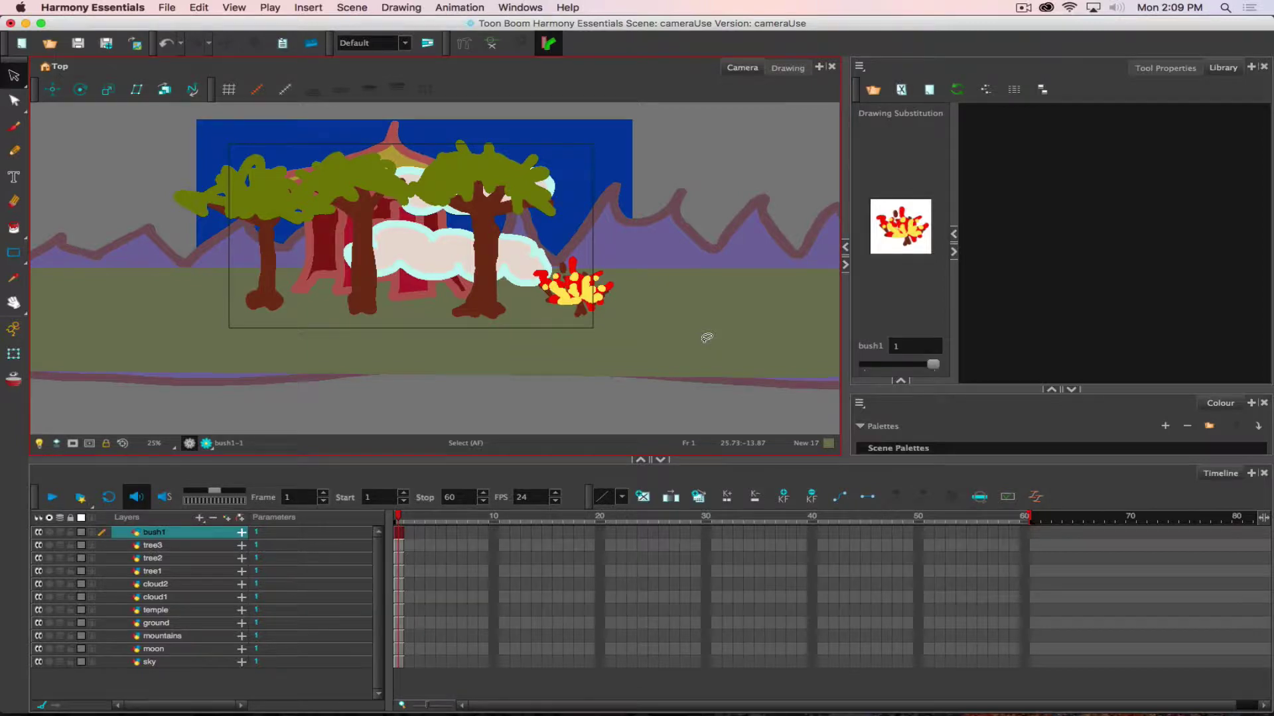
click(1037, 142)
click(822, 93)
Step: Add a Side view tab beside the Timeline in the bottom panel, keeping the Timeline displayed
click(1244, 486)
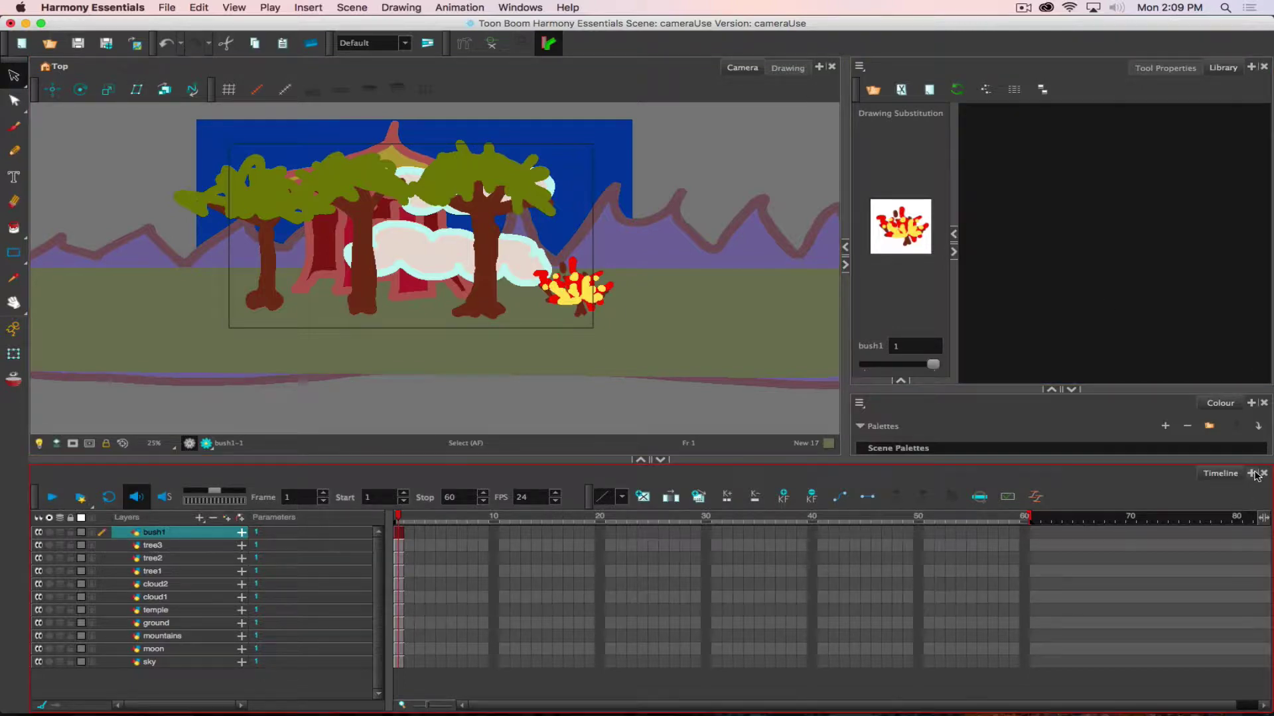
click(1250, 475)
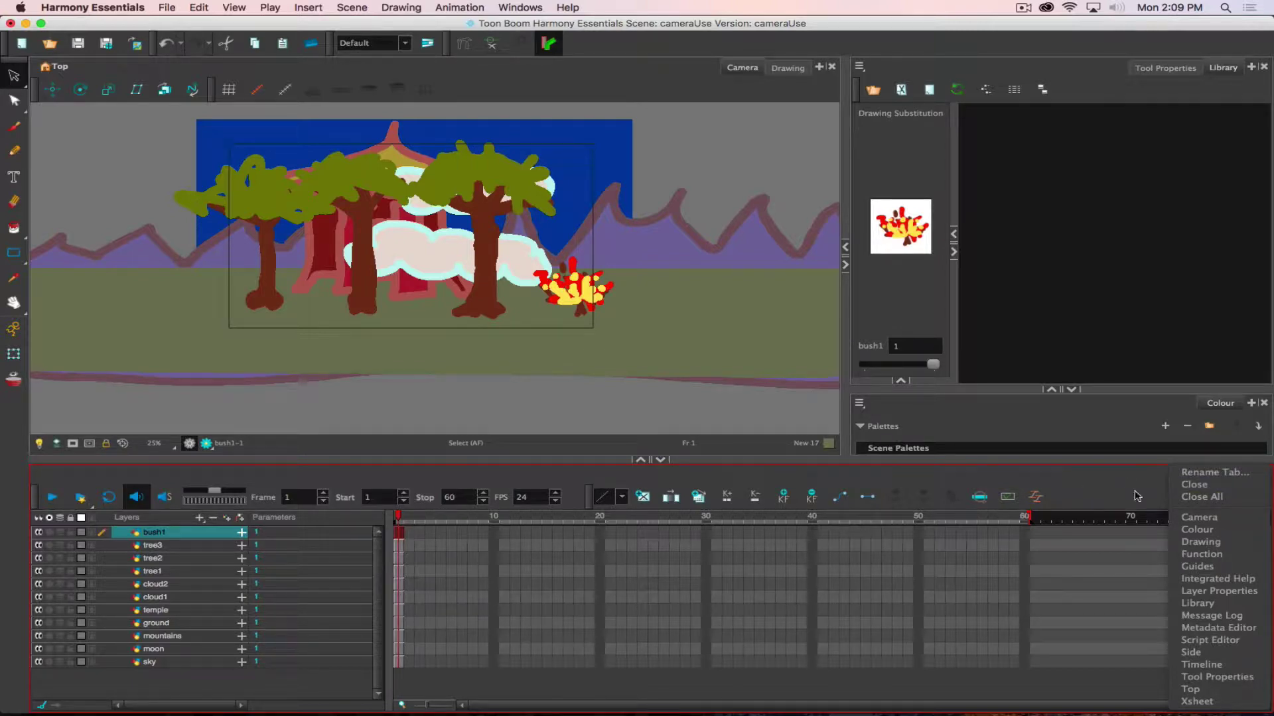
click(1199, 653)
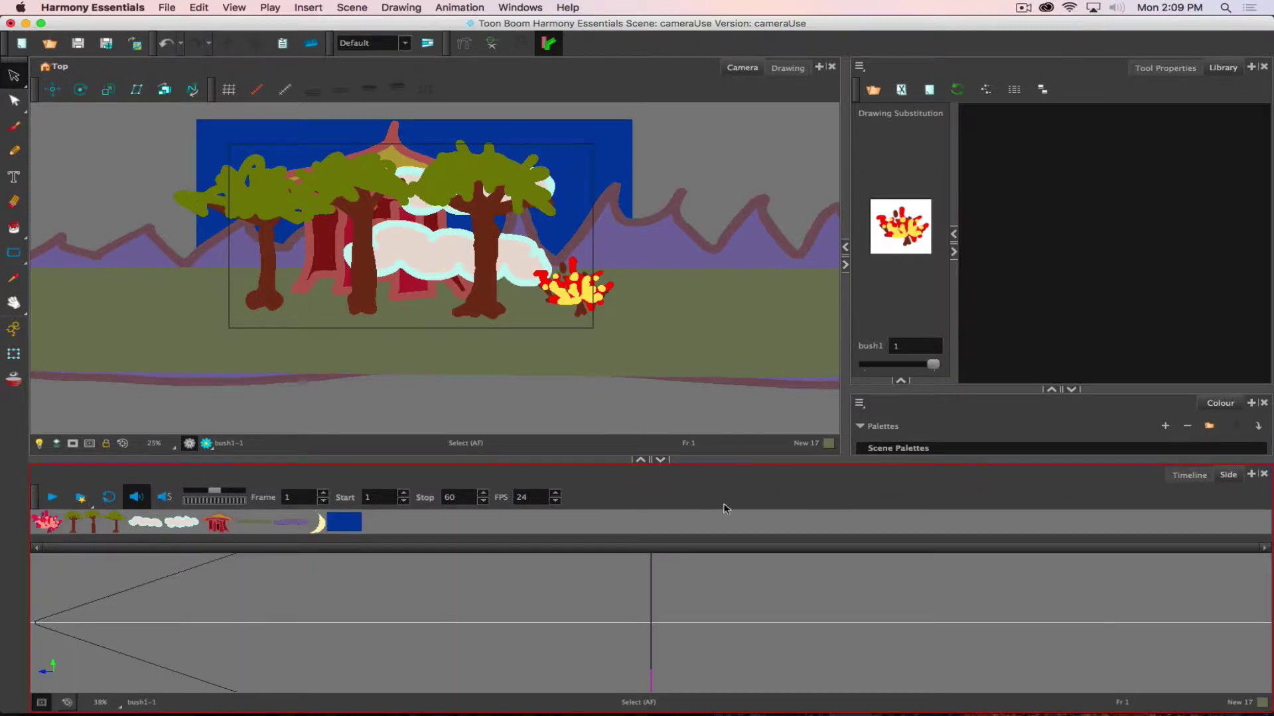
click(1189, 475)
click(1227, 475)
click(1188, 476)
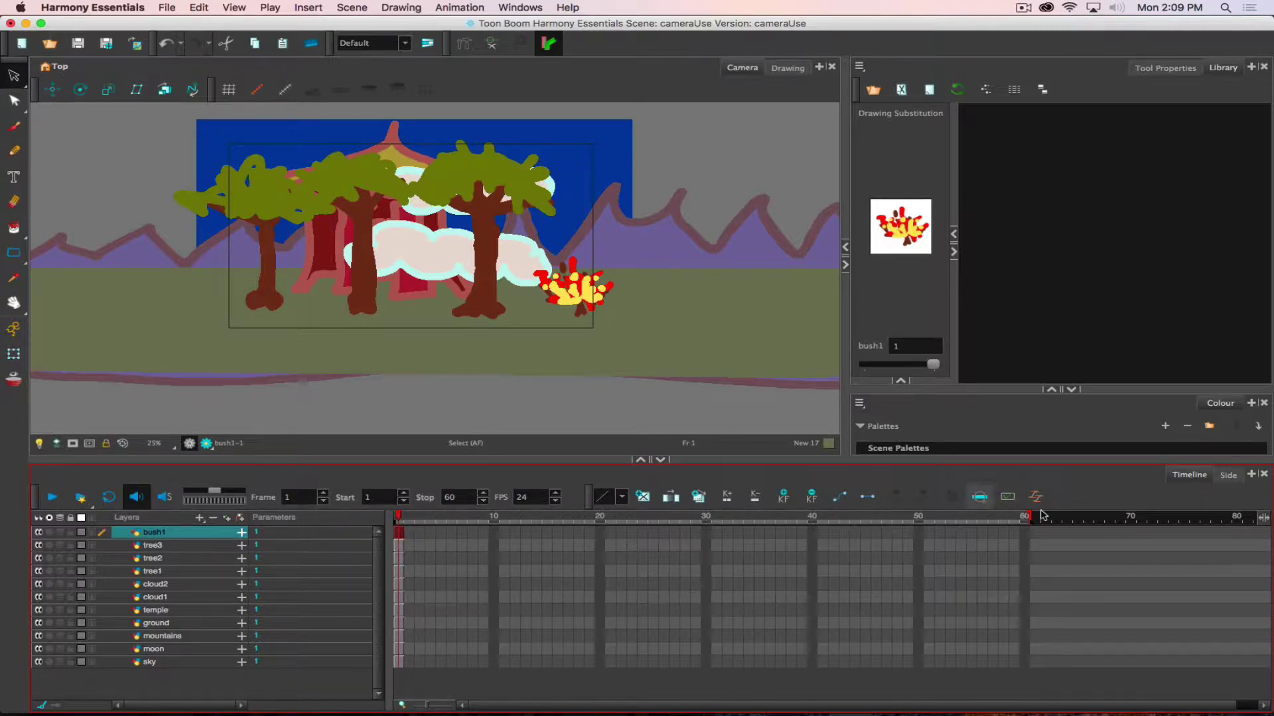
click(745, 69)
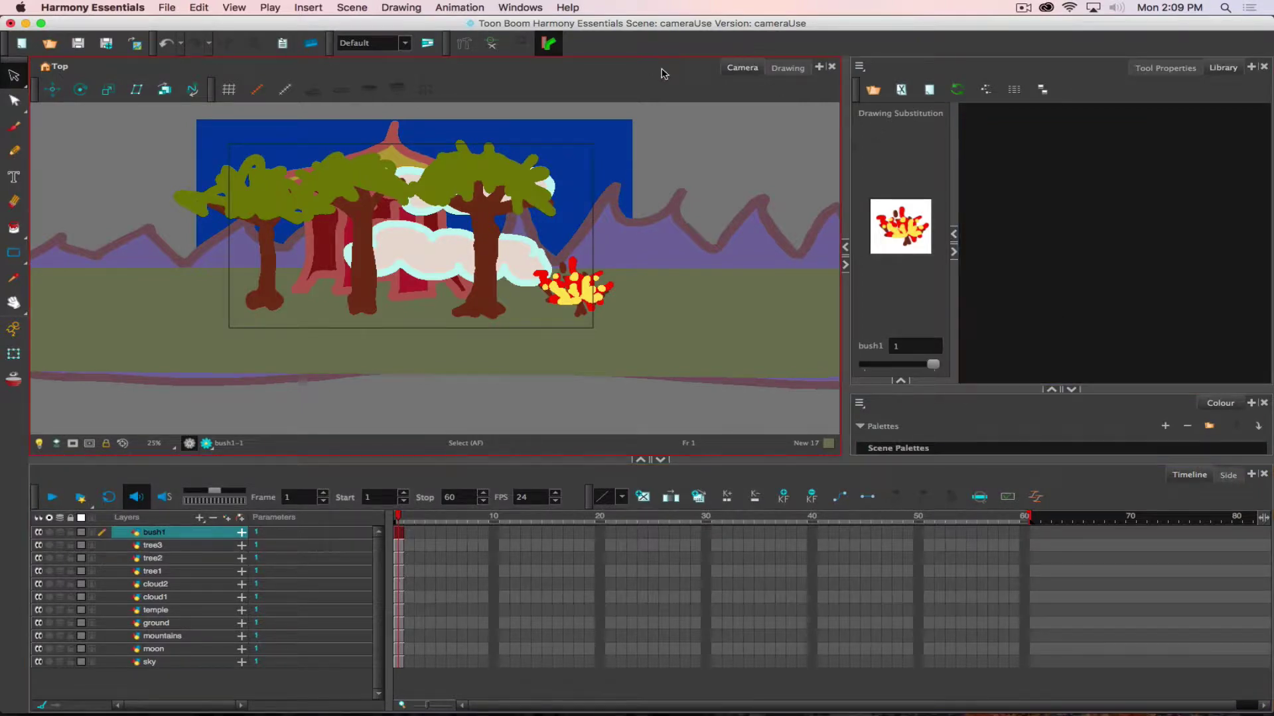
Step: Add a Top view tab to the right-hand panel
click(819, 67)
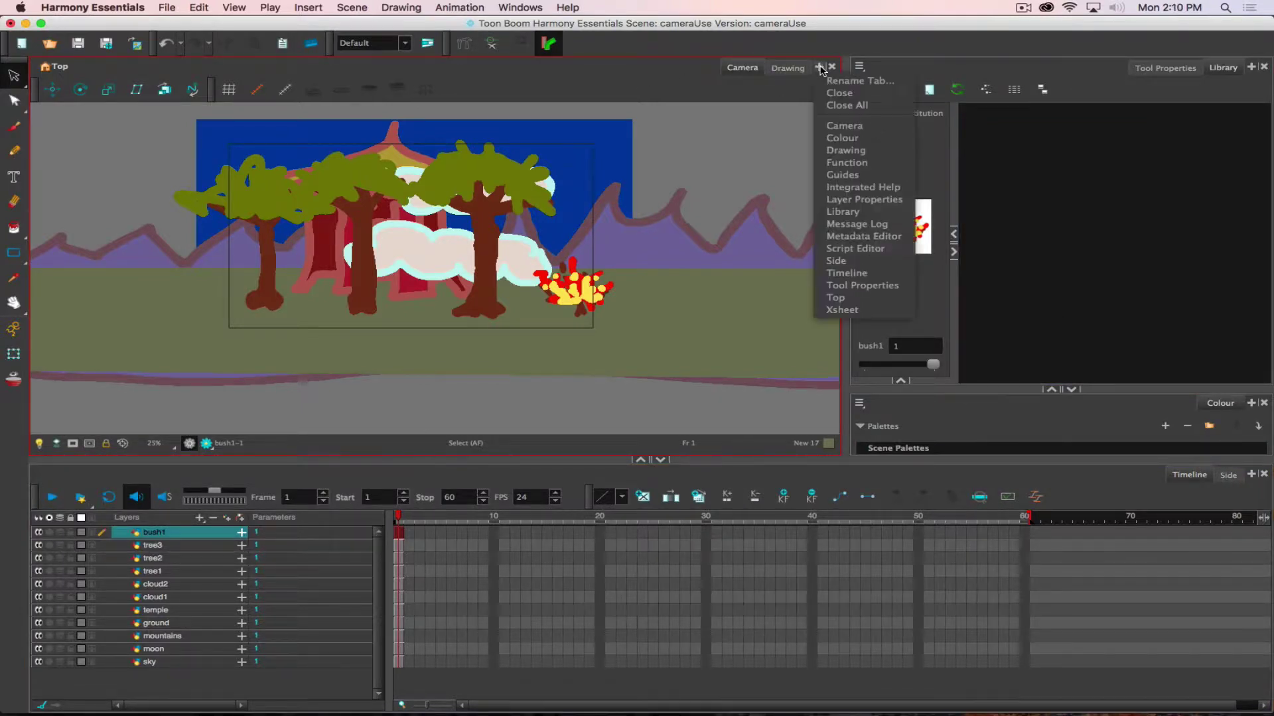
click(886, 262)
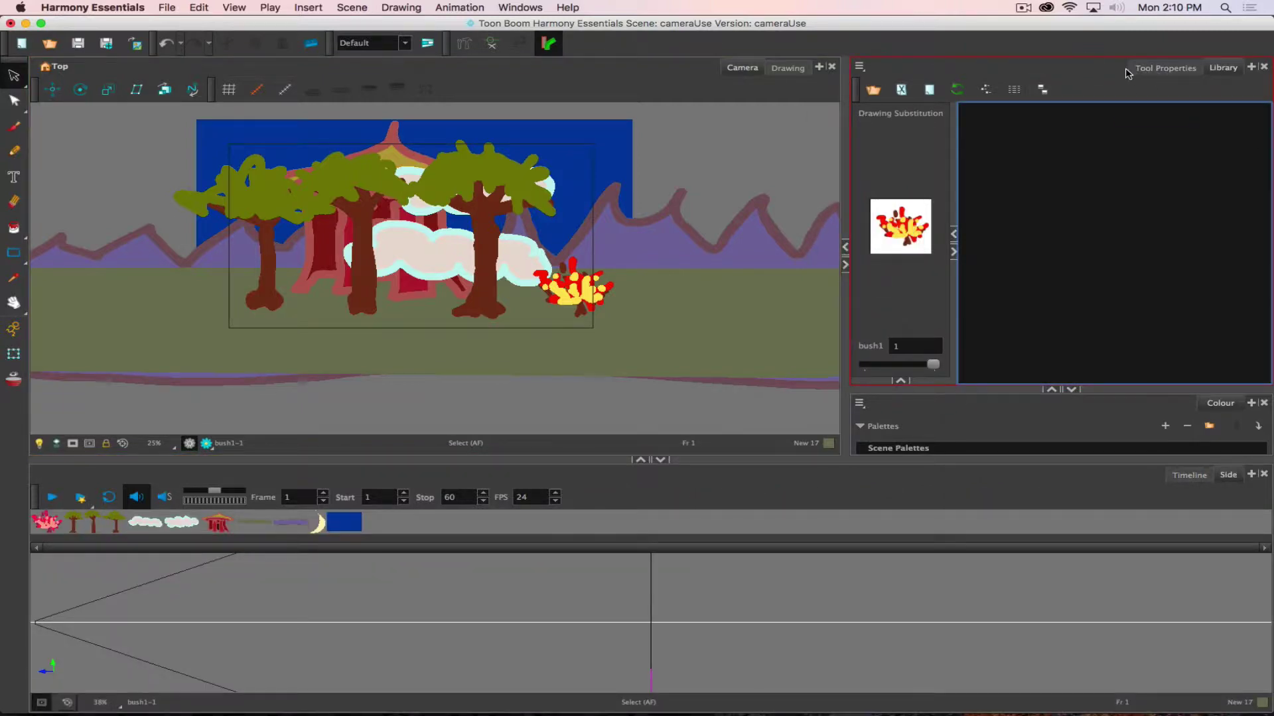
click(1253, 68)
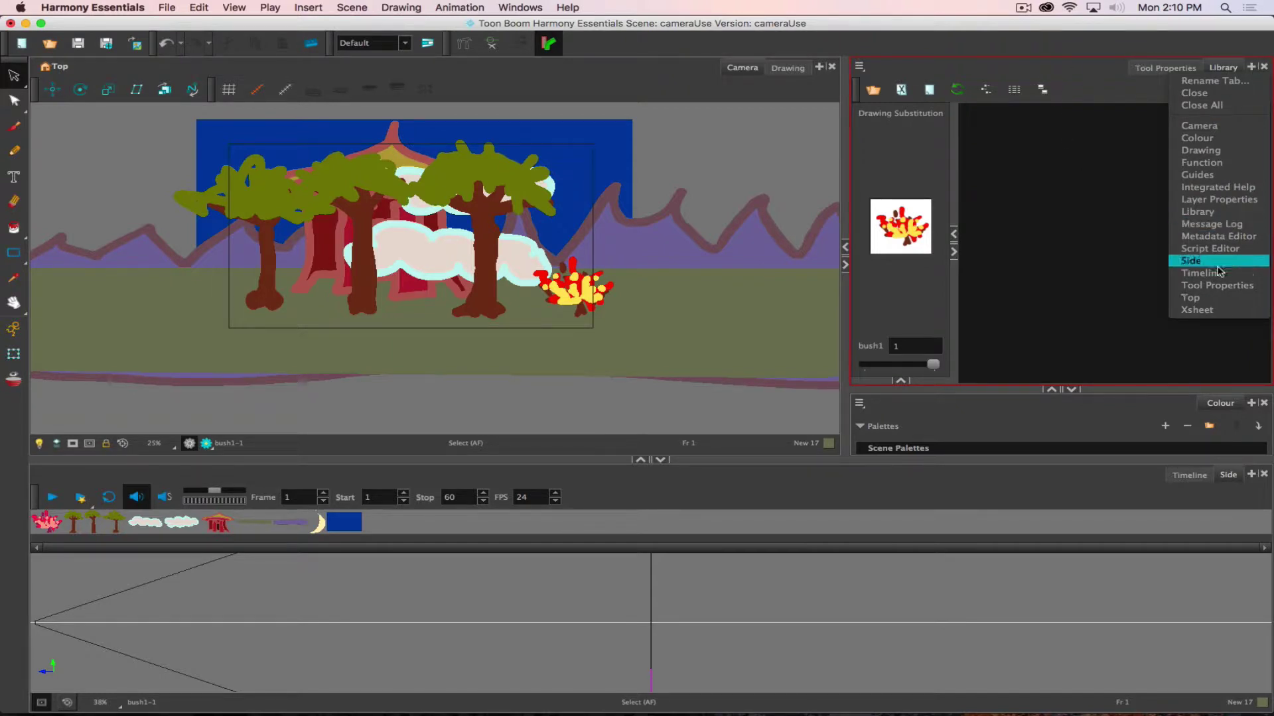
click(1200, 298)
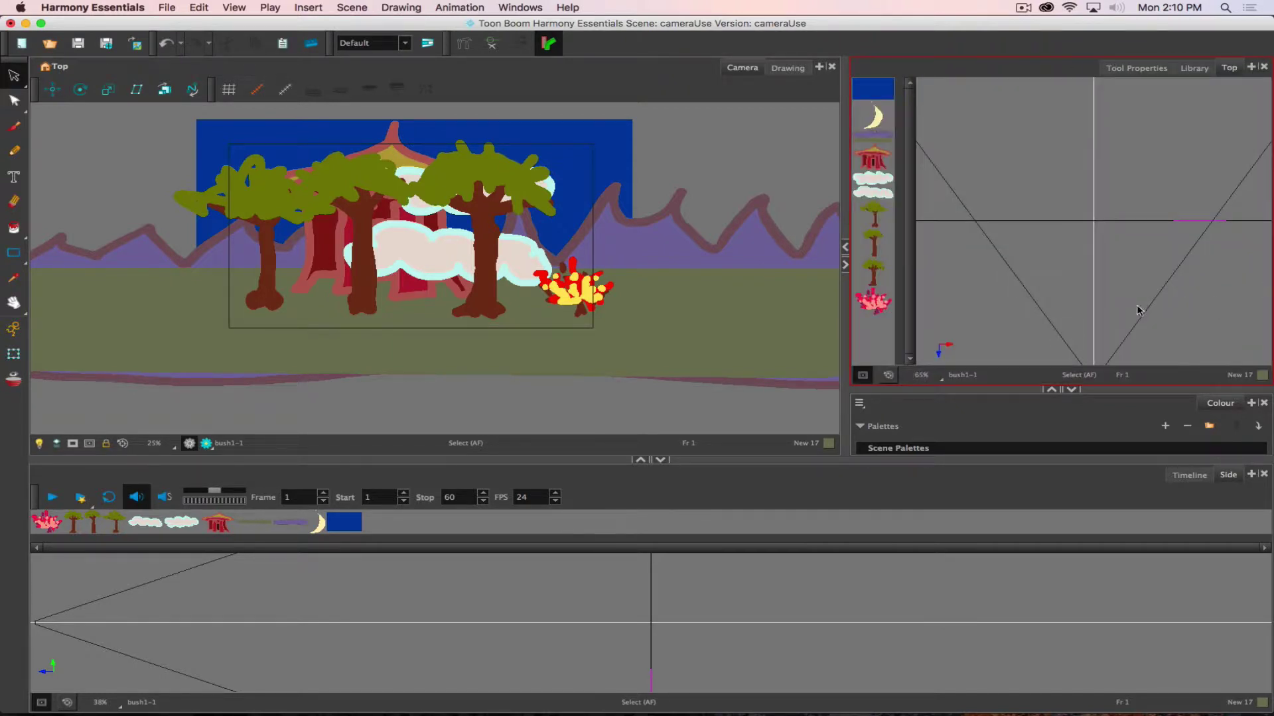
Step: Close the Side tab in the bottom panel, leaving only the Timeline
click(504, 498)
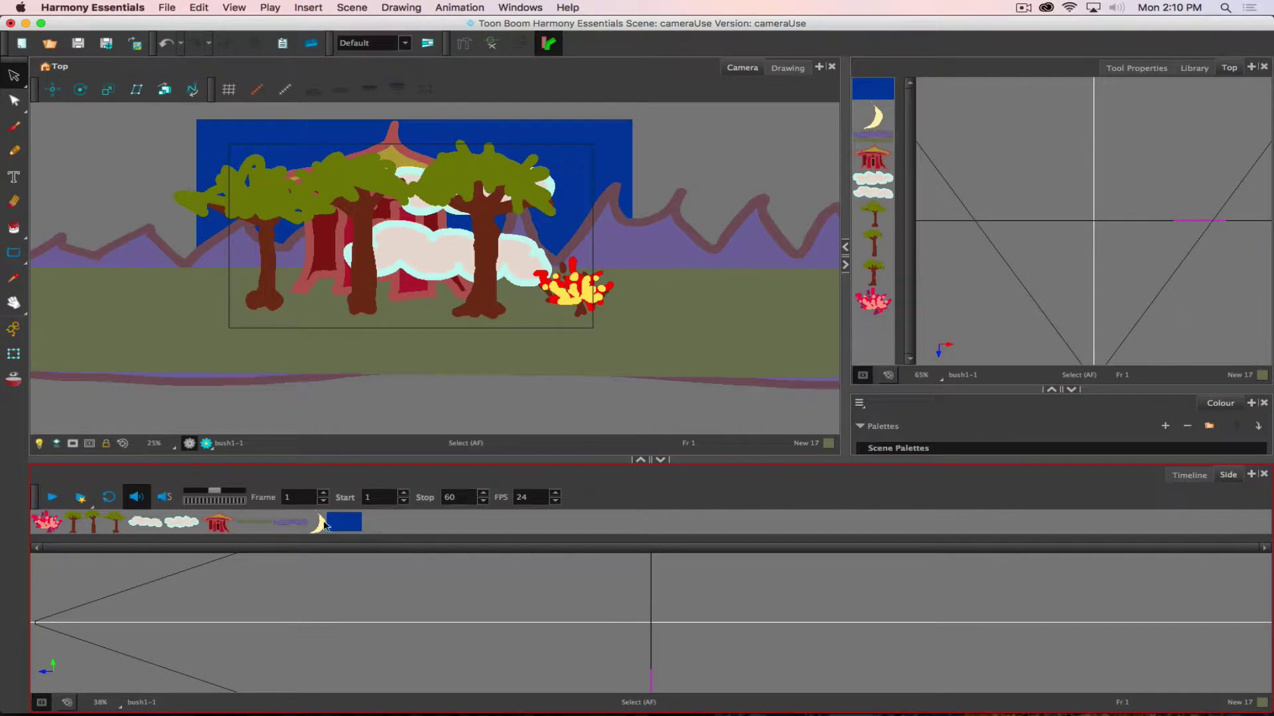
click(1175, 476)
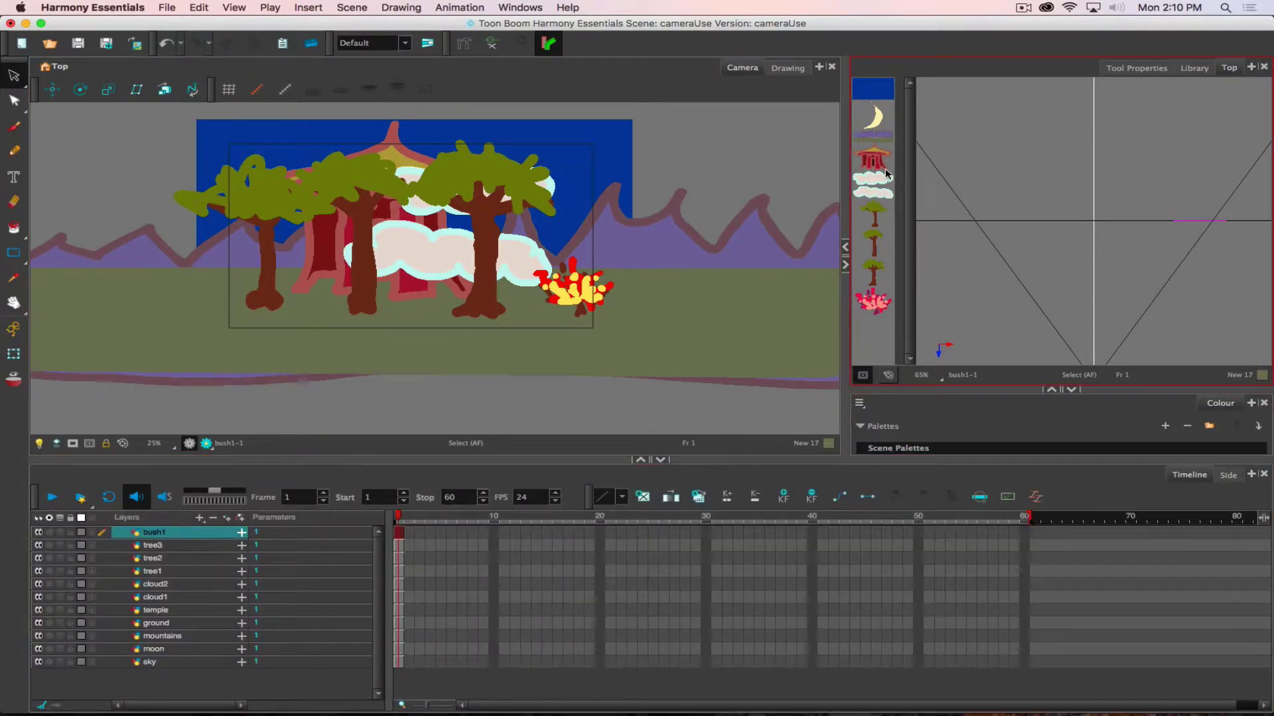
click(1225, 475)
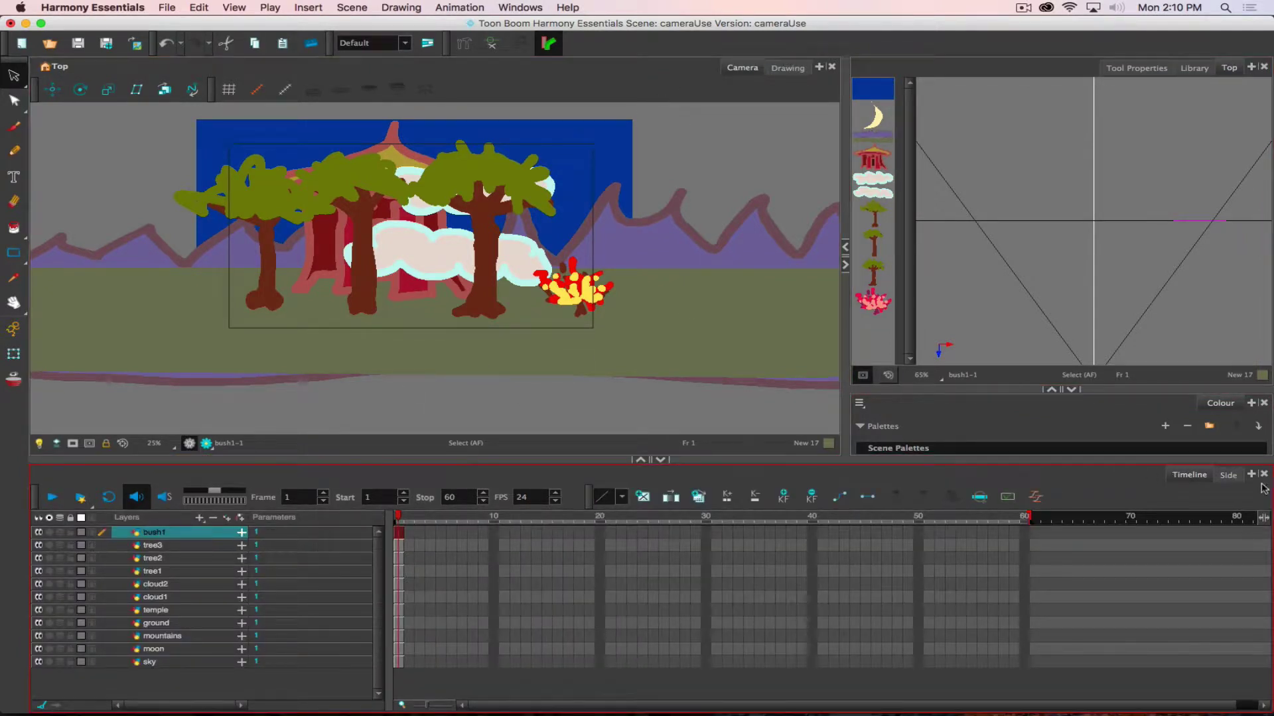
click(1228, 475)
click(1263, 475)
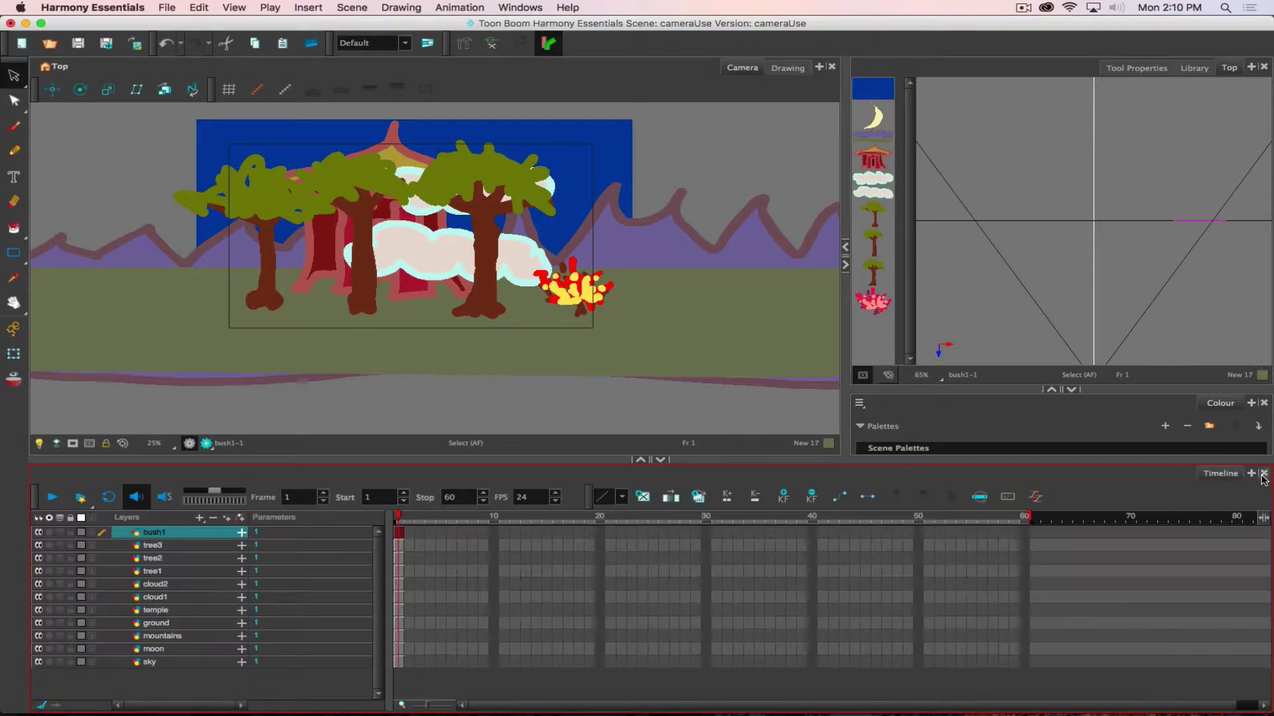
click(1086, 485)
click(700, 74)
Step: Rebuild the main panel tabs as Drawing, Camera and Side, with Camera showing
click(831, 67)
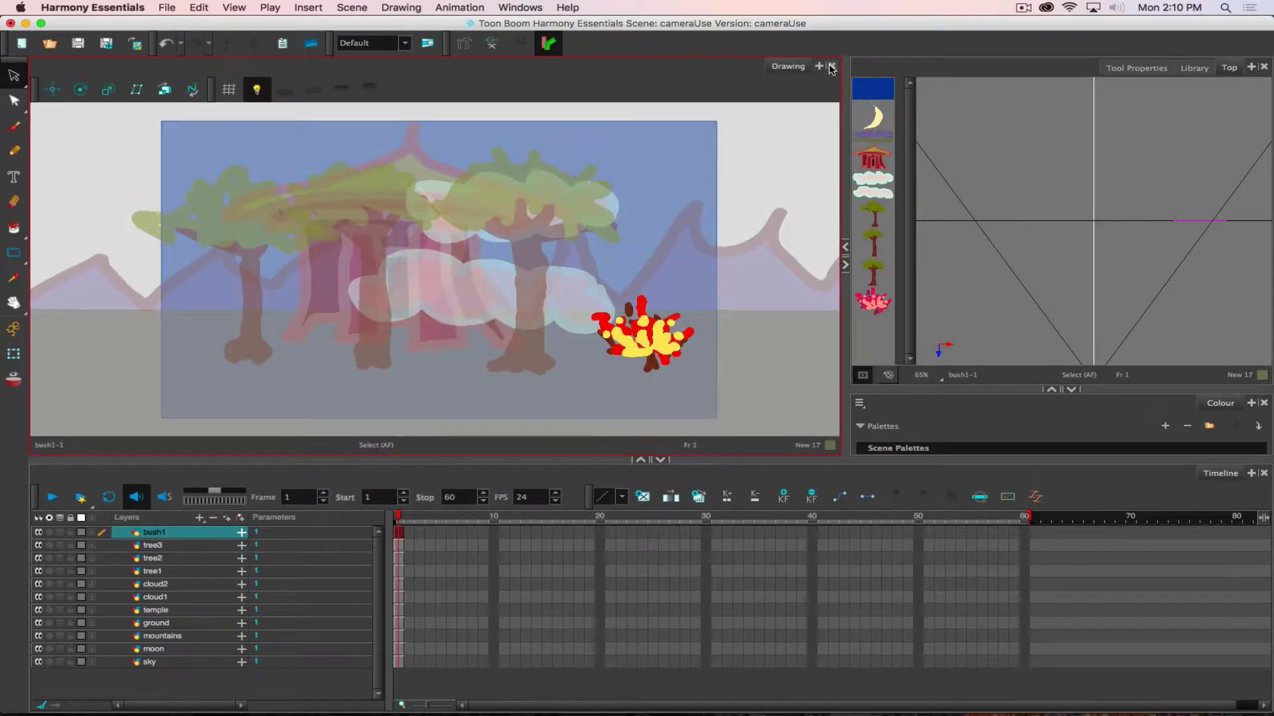
click(819, 67)
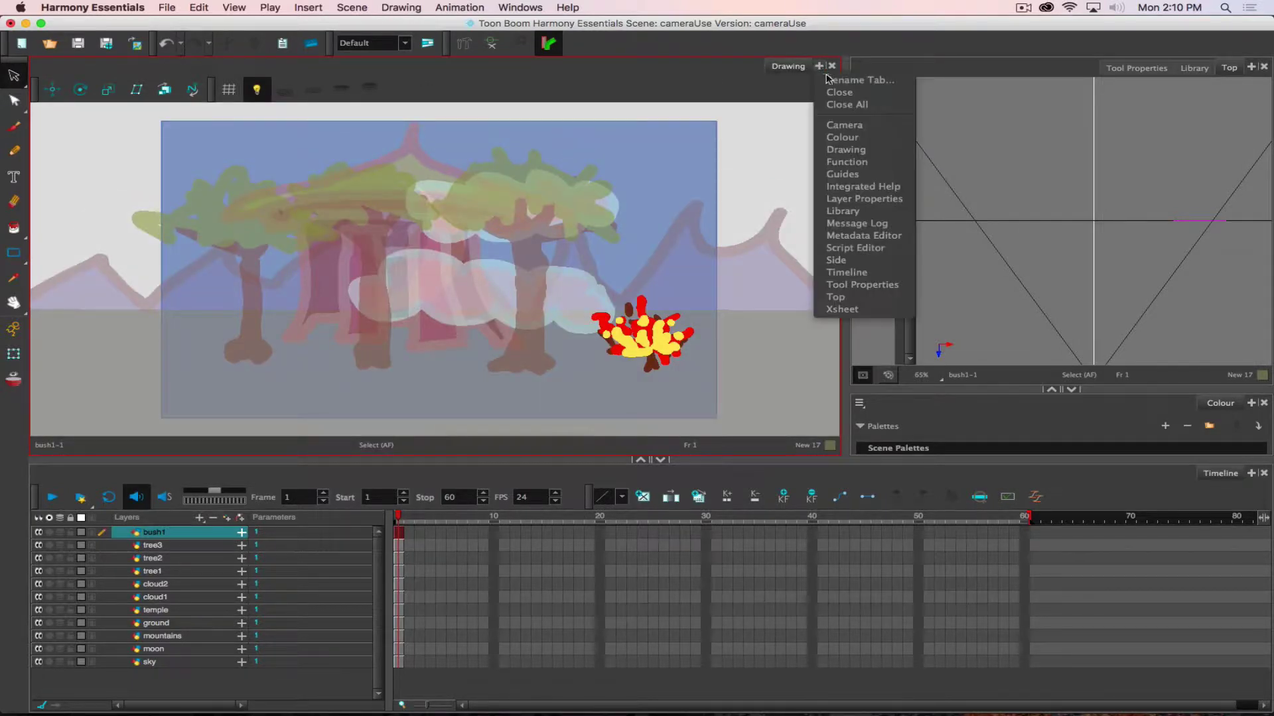
click(844, 125)
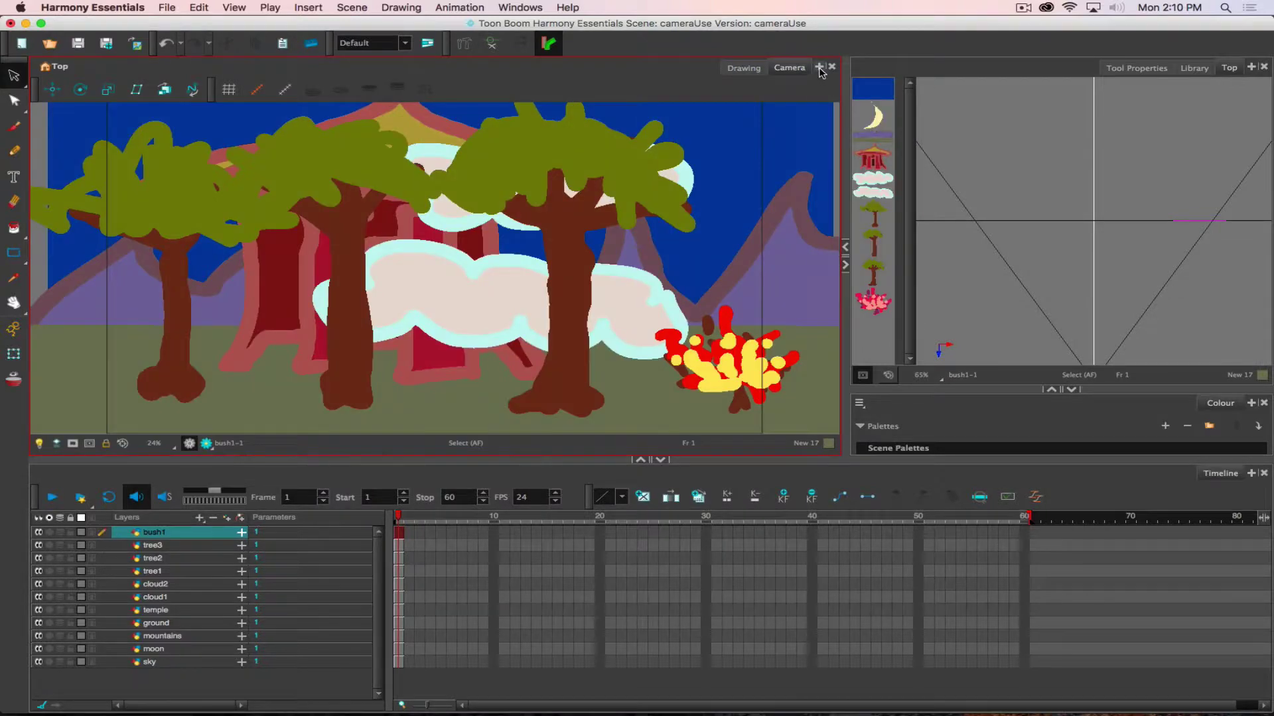
click(819, 67)
click(841, 262)
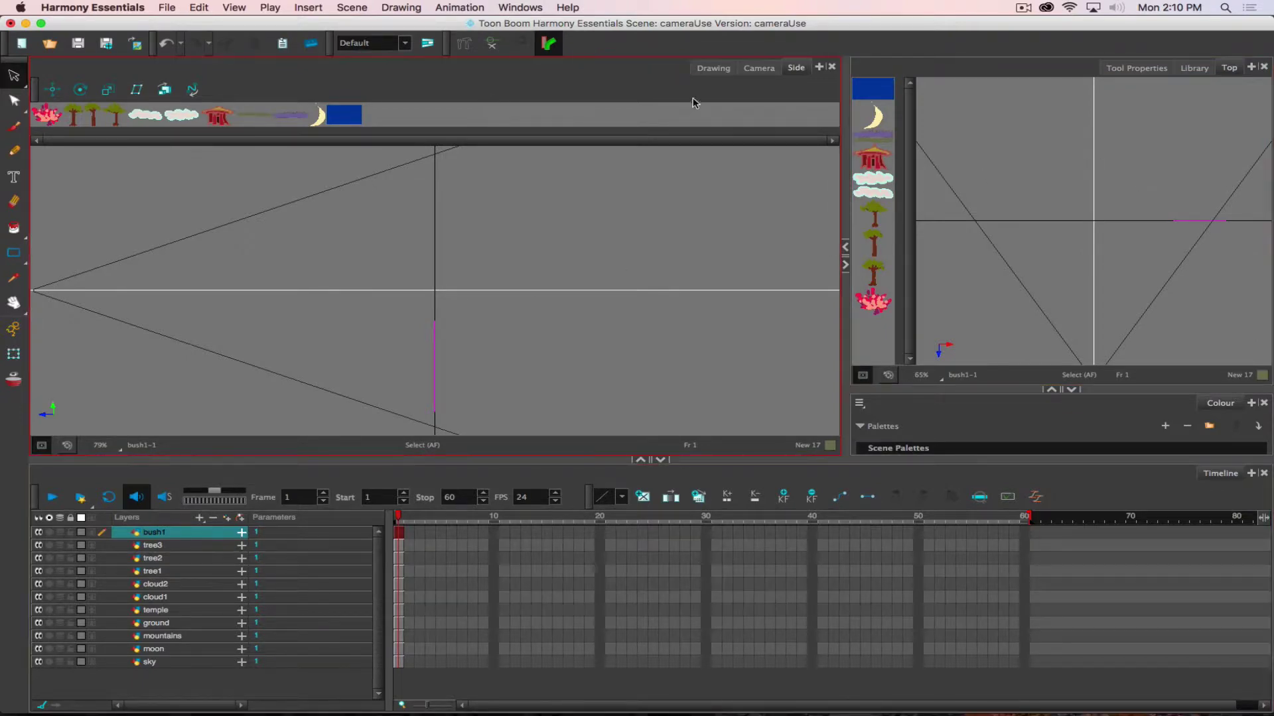
click(759, 68)
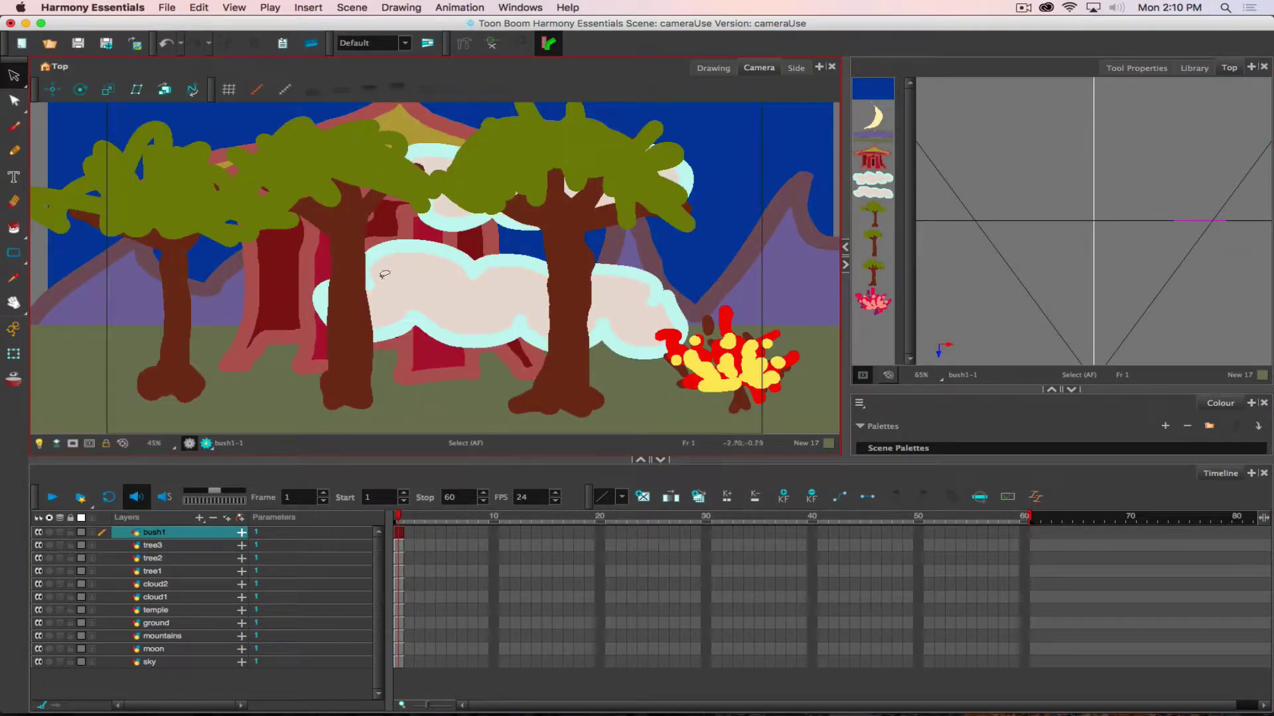
scroll(385, 263, down, 2)
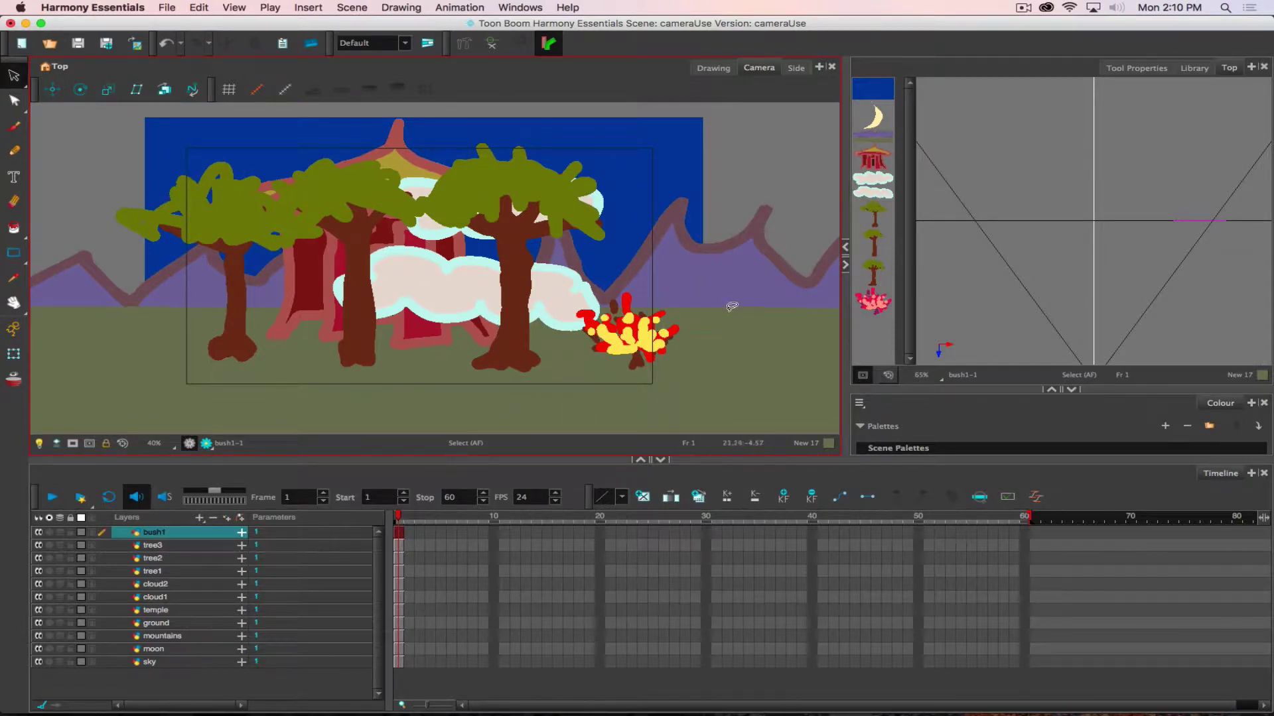
Step: Zoom out the Top view, deselect bush1 and select the temple layer
click(1199, 273)
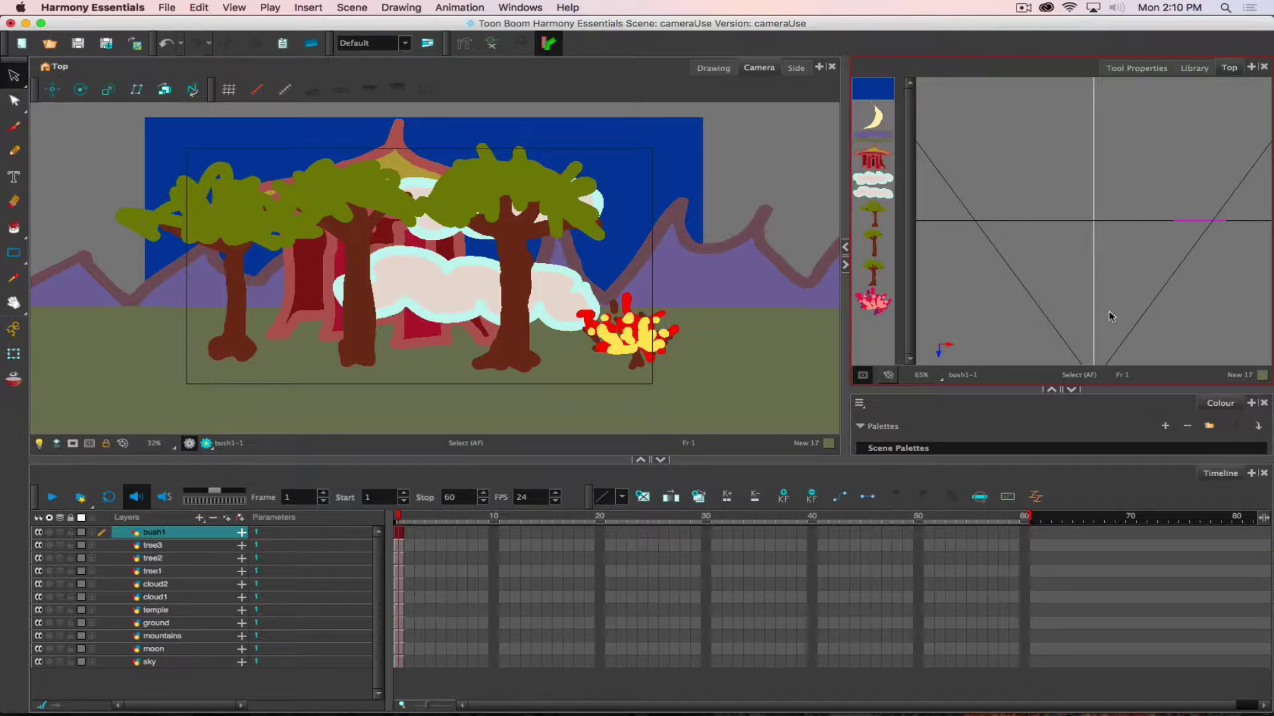
scroll(1098, 304, down, 3)
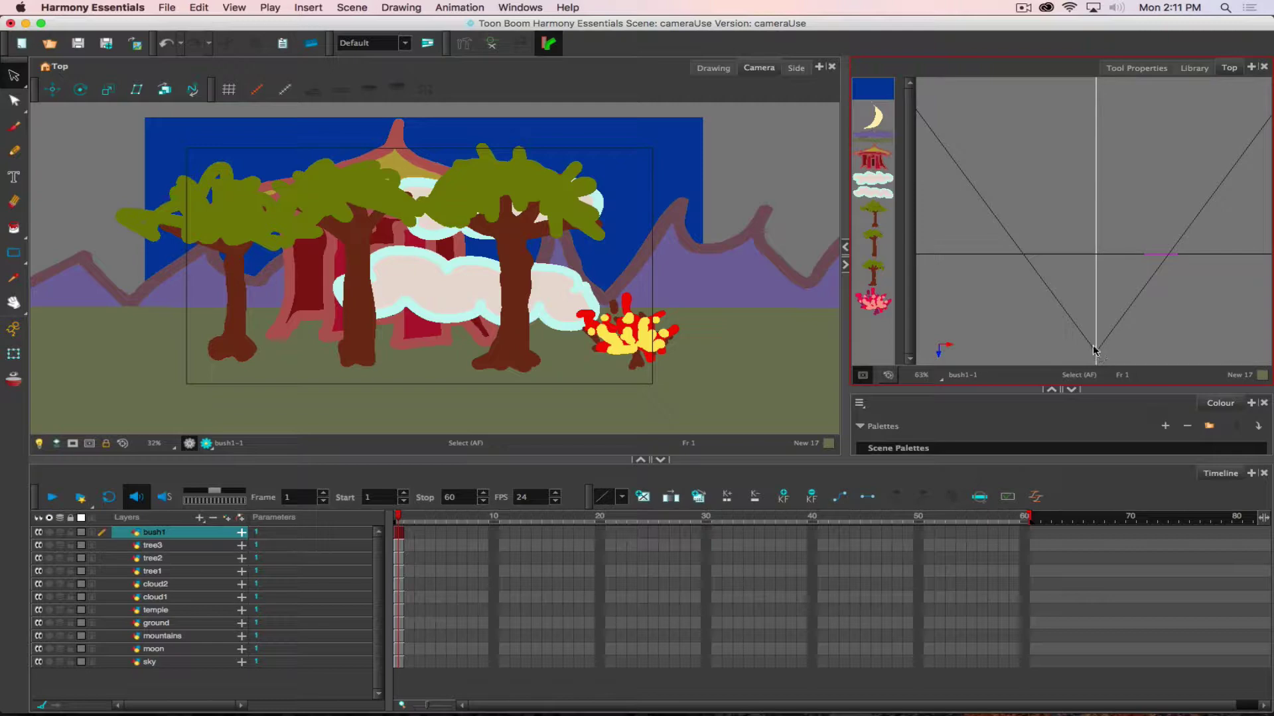
click(1098, 355)
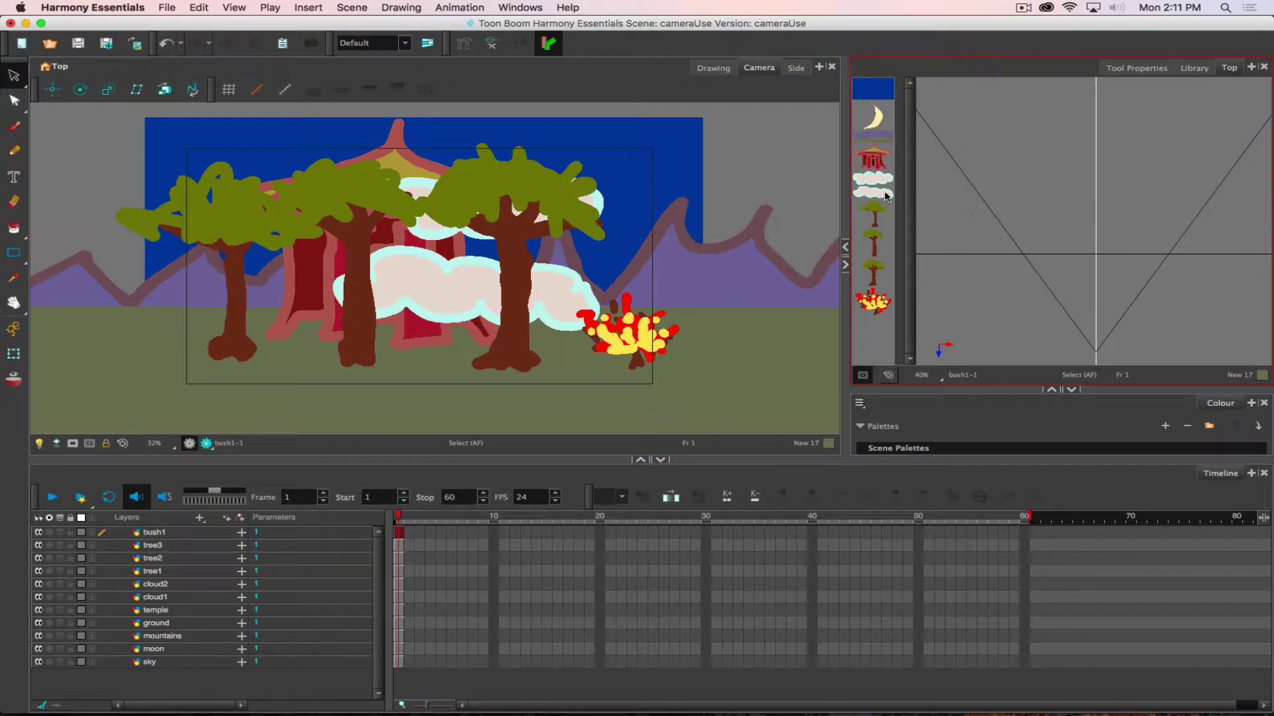
click(873, 161)
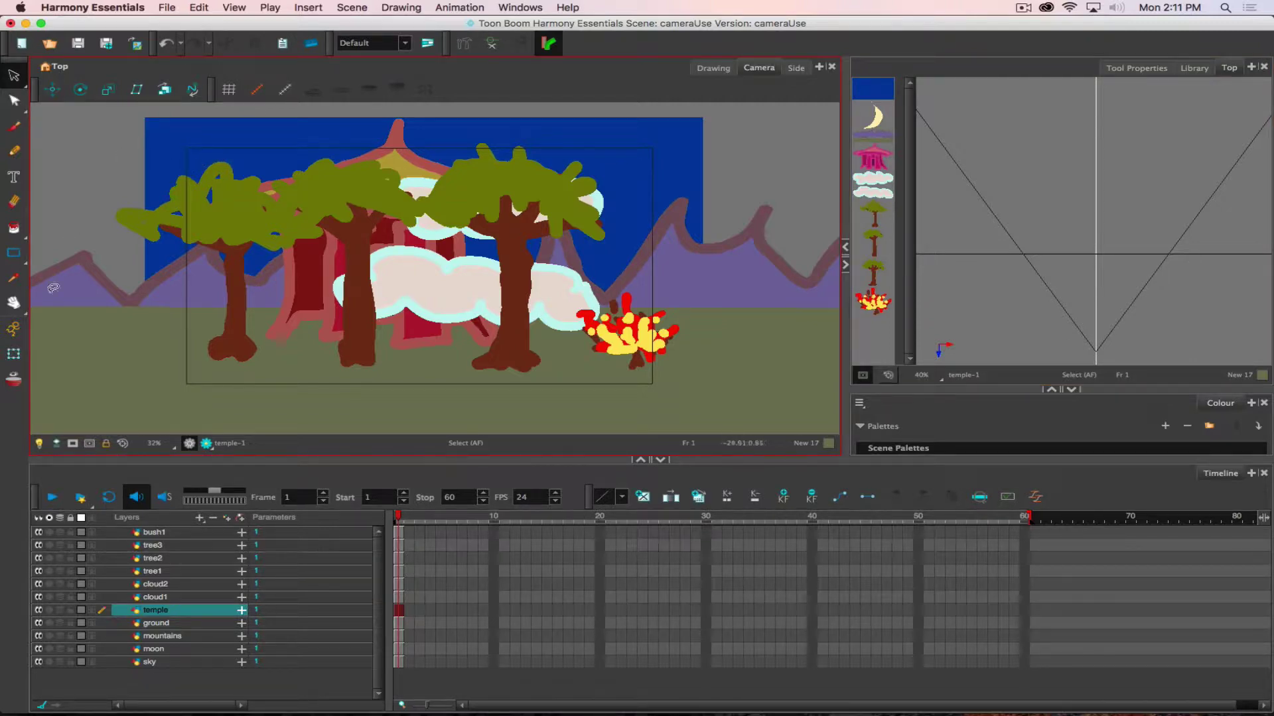
click(14, 357)
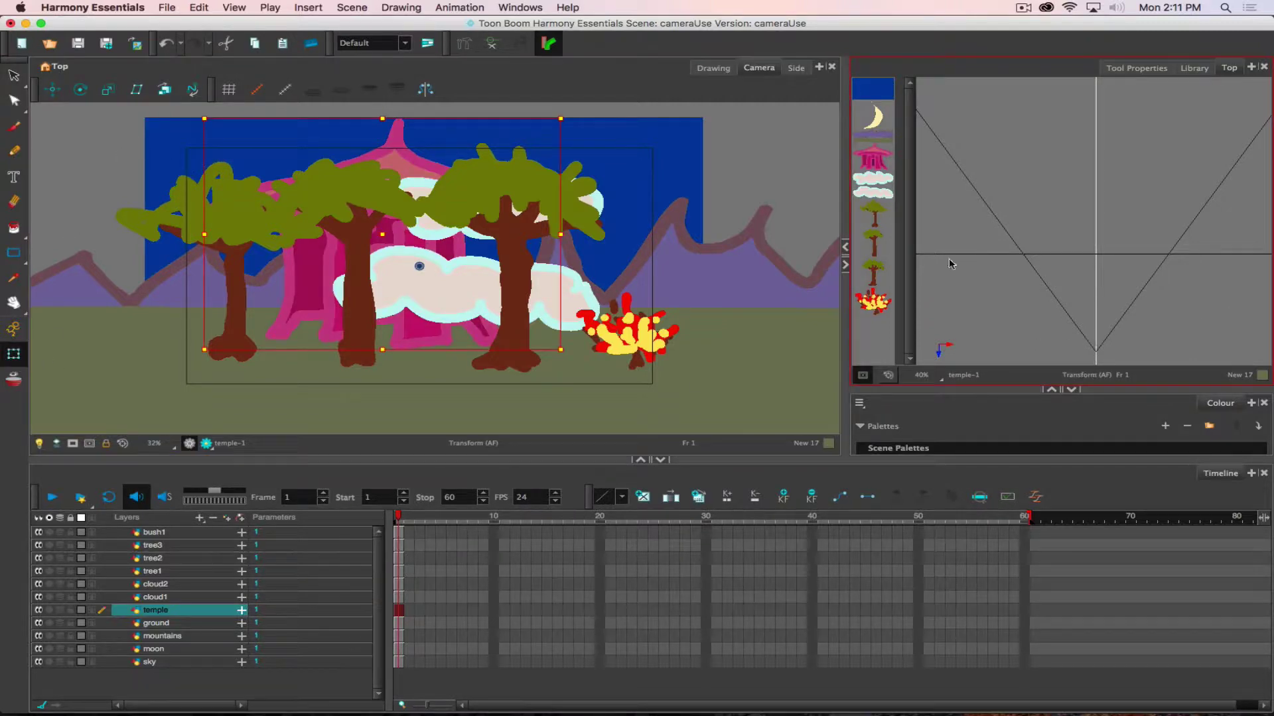
click(52, 89)
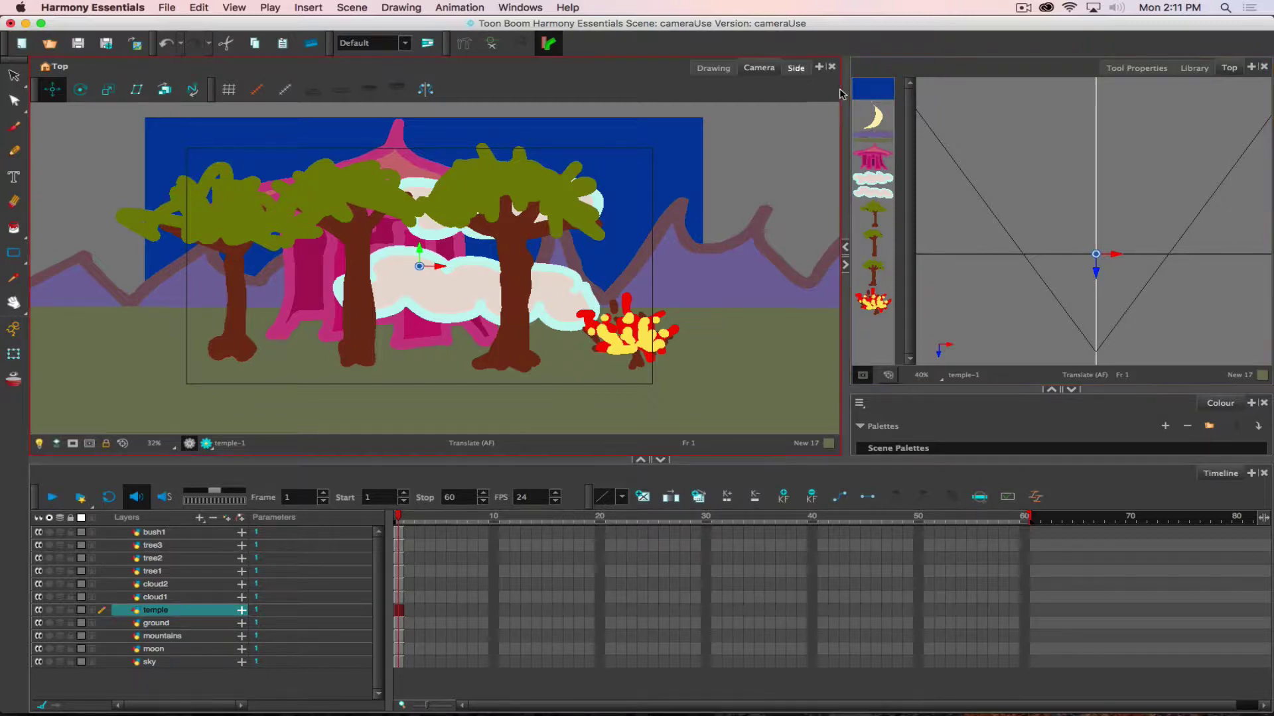
click(797, 68)
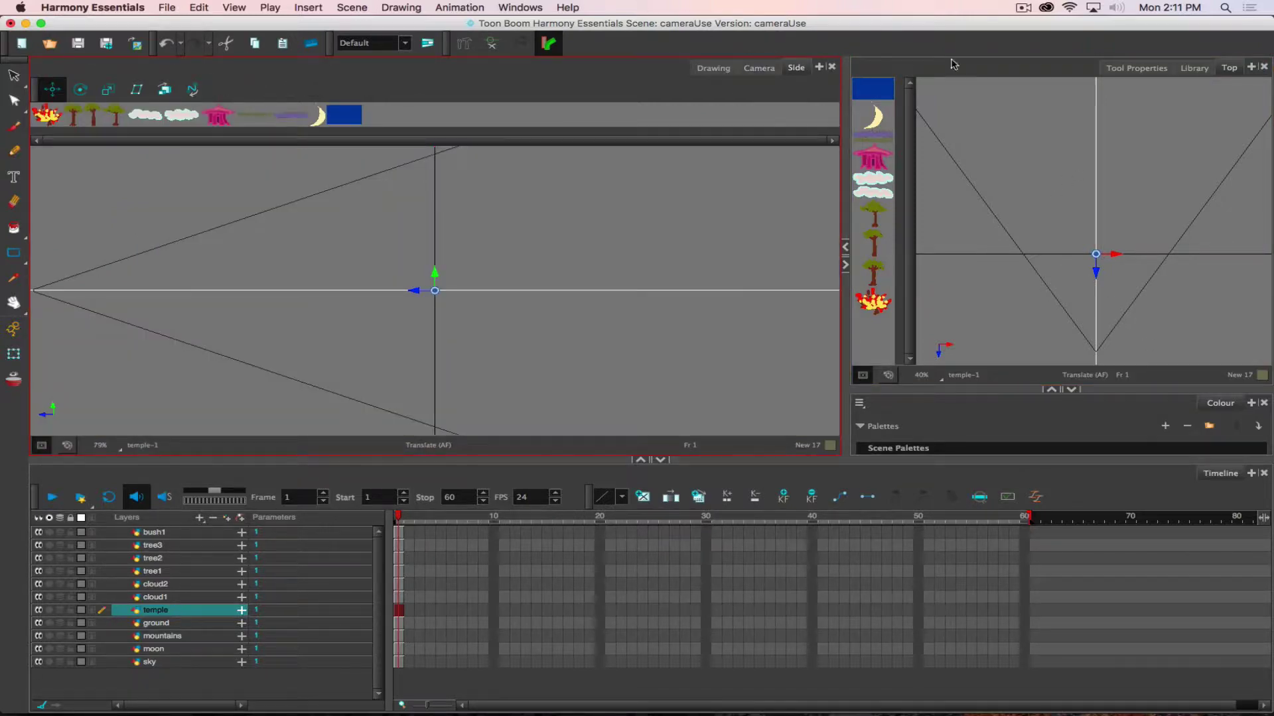
click(758, 68)
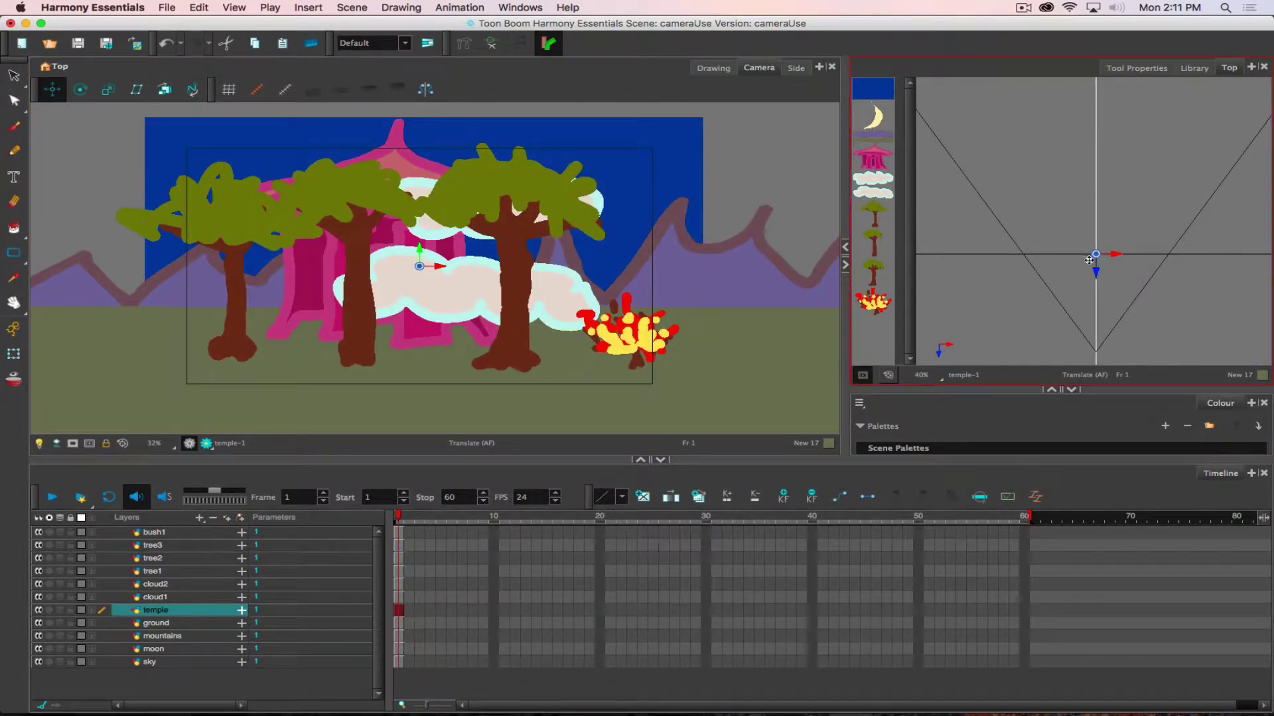
drag(1096, 260, 1085, 251)
scroll(1113, 260, down, 4)
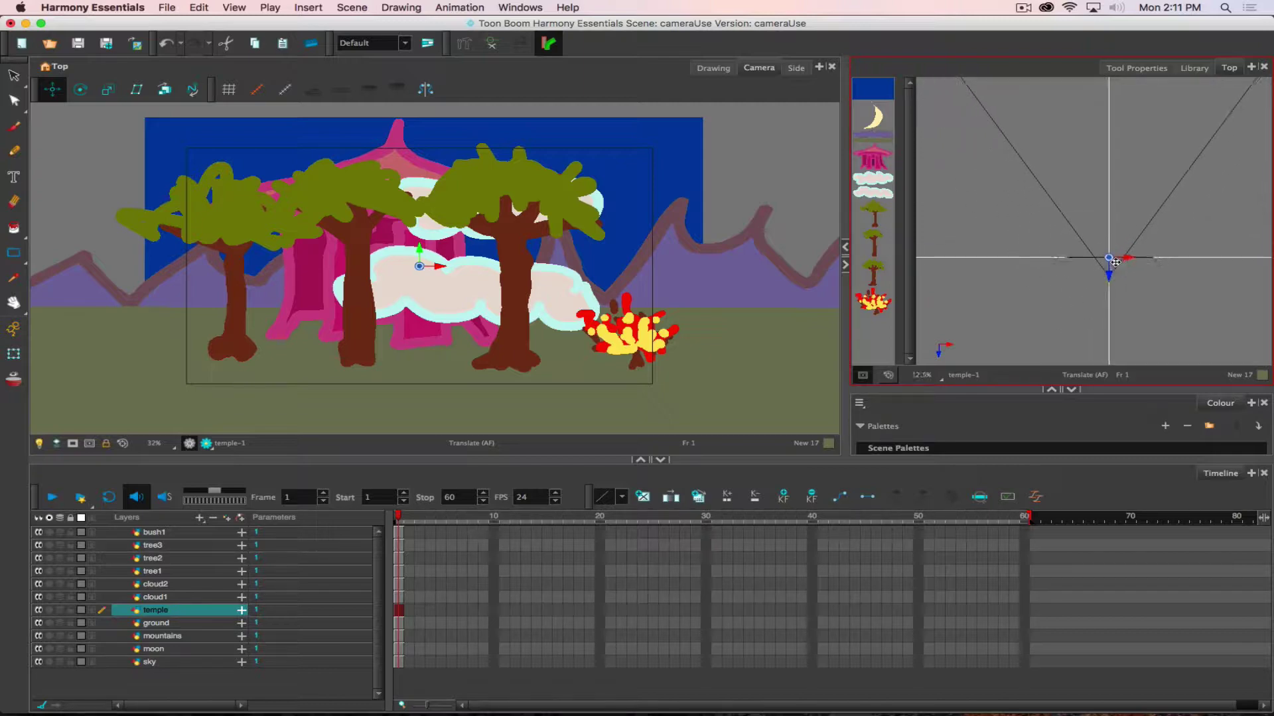
scroll(1113, 260, up, 2)
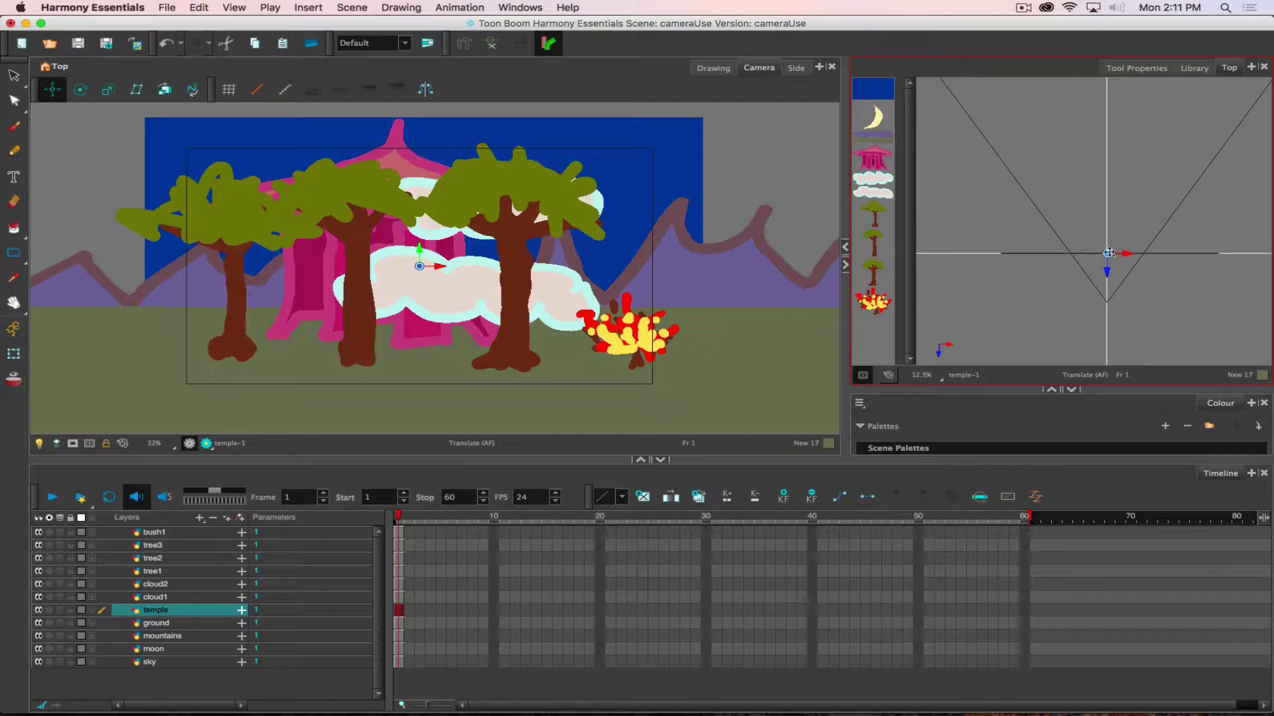
Step: Select the sky layer and bring up the Camera view's toolbar list
click(880, 95)
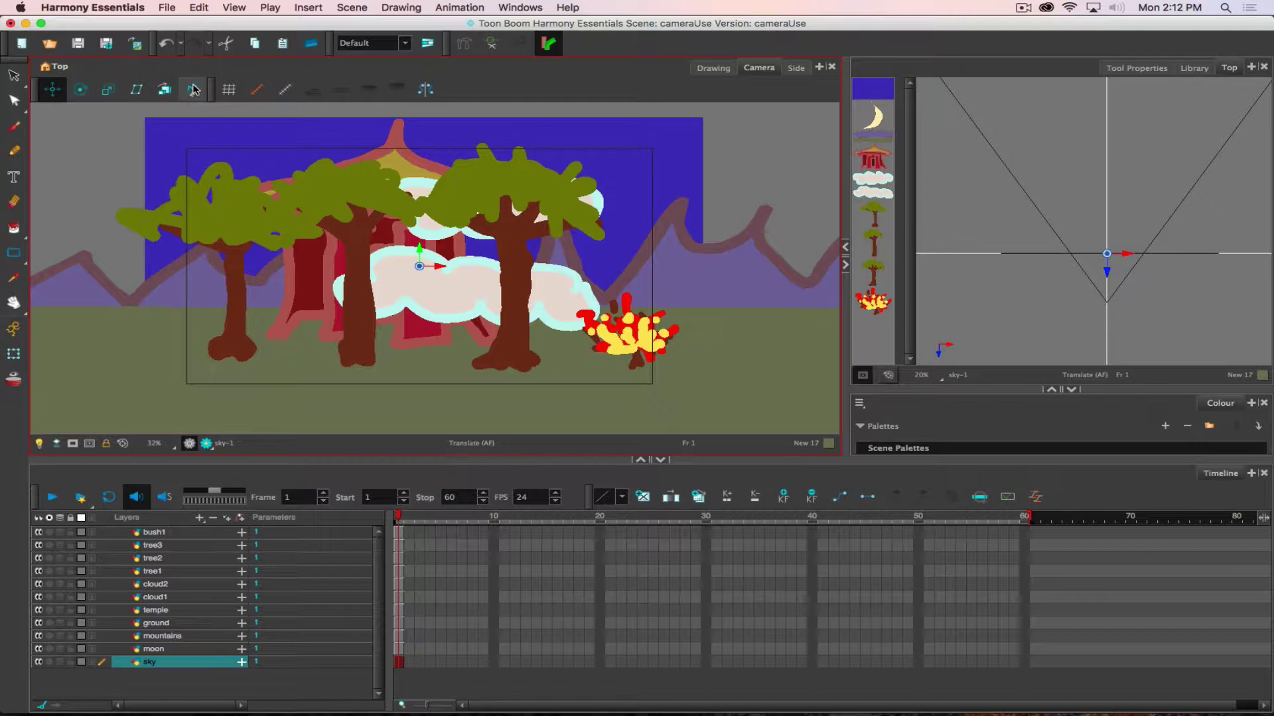
right_click(624, 92)
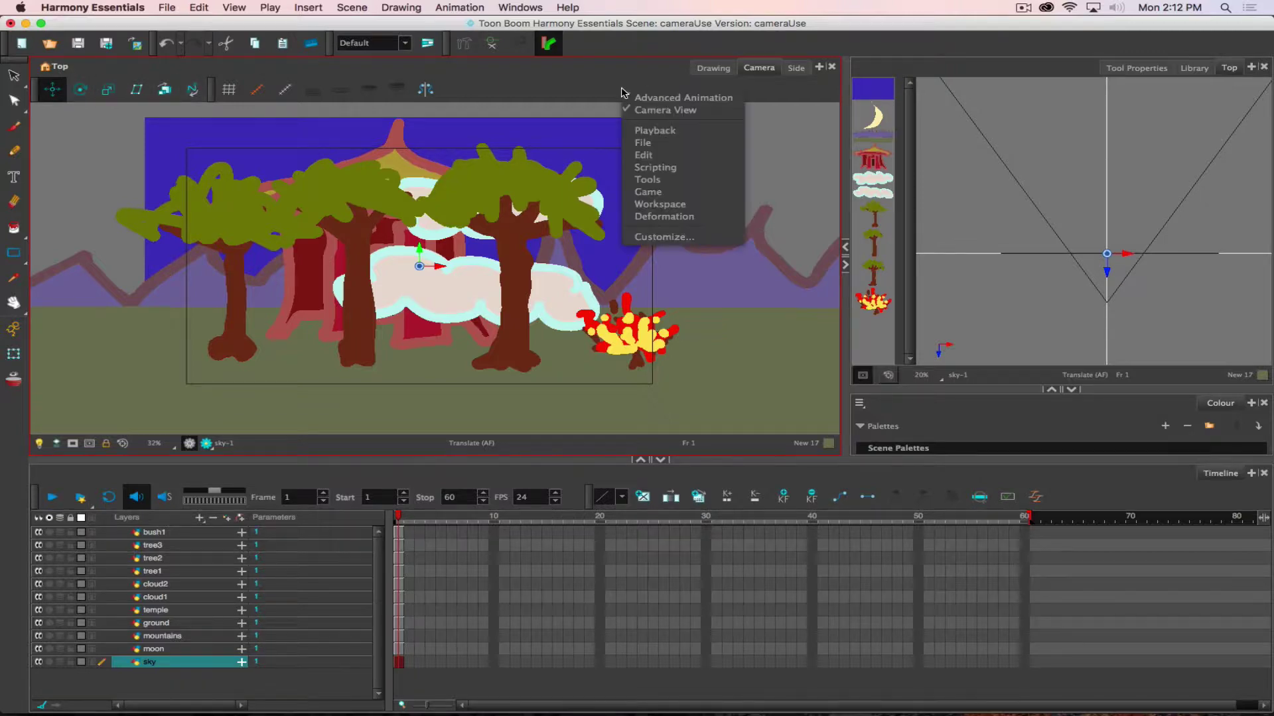
Step: Enable the Advanced Animation toolbar, then undo a trial depth move of the sky
click(703, 99)
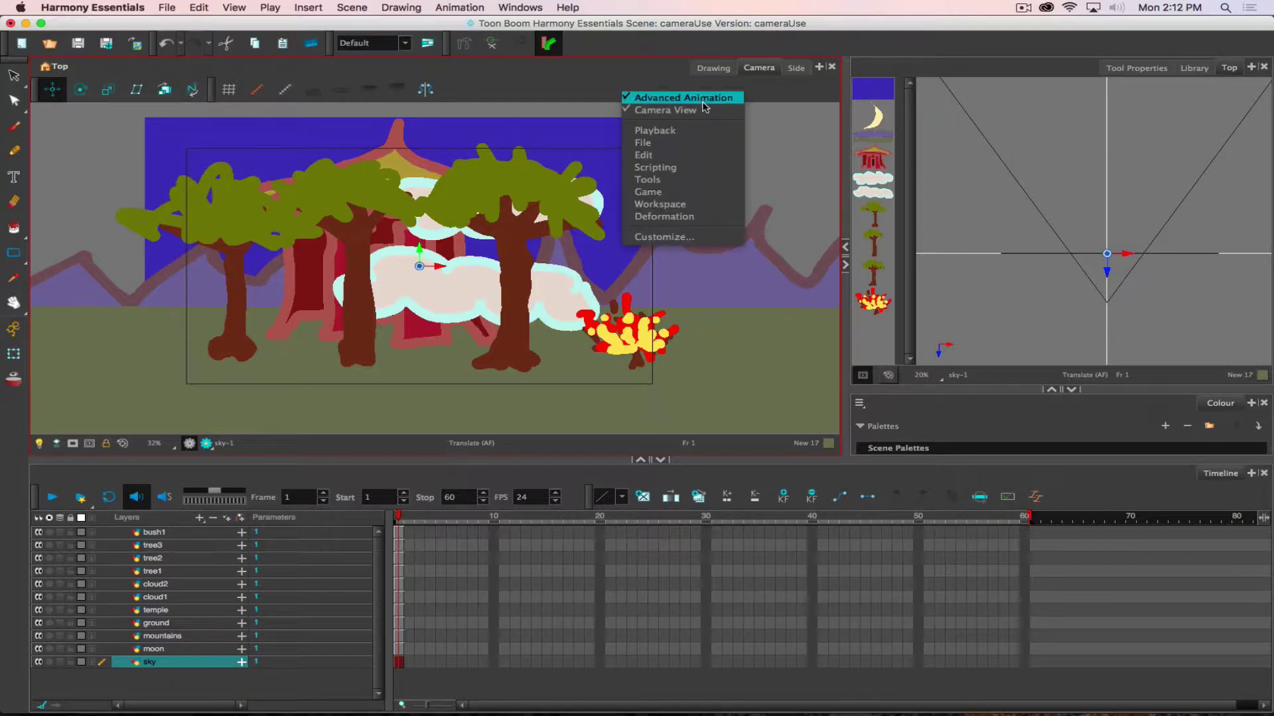
click(562, 88)
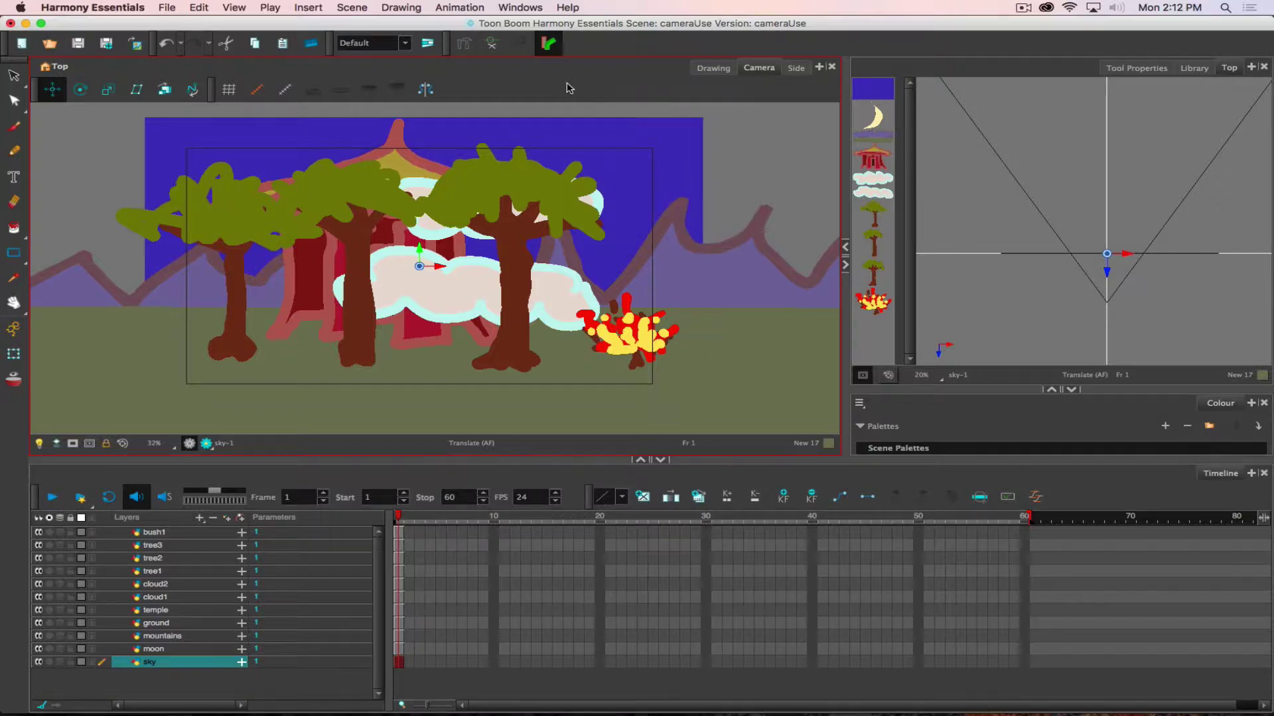
click(1135, 254)
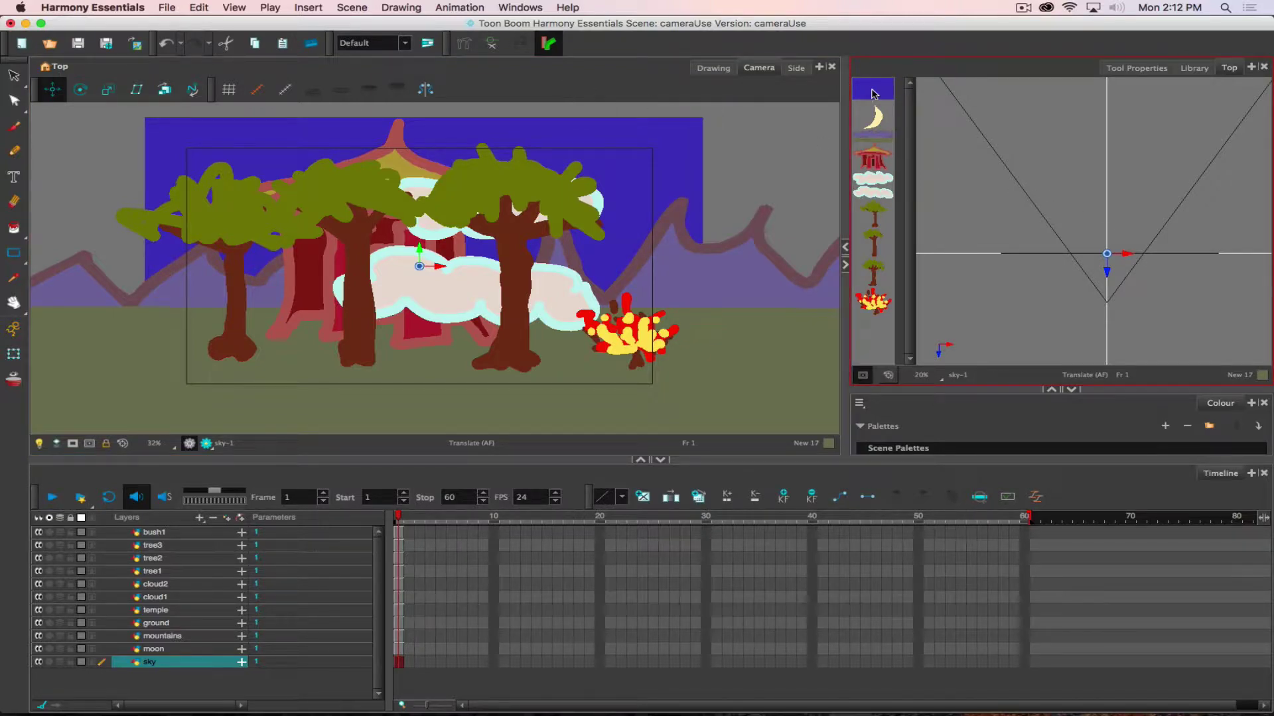
drag(1137, 277, 1123, 117)
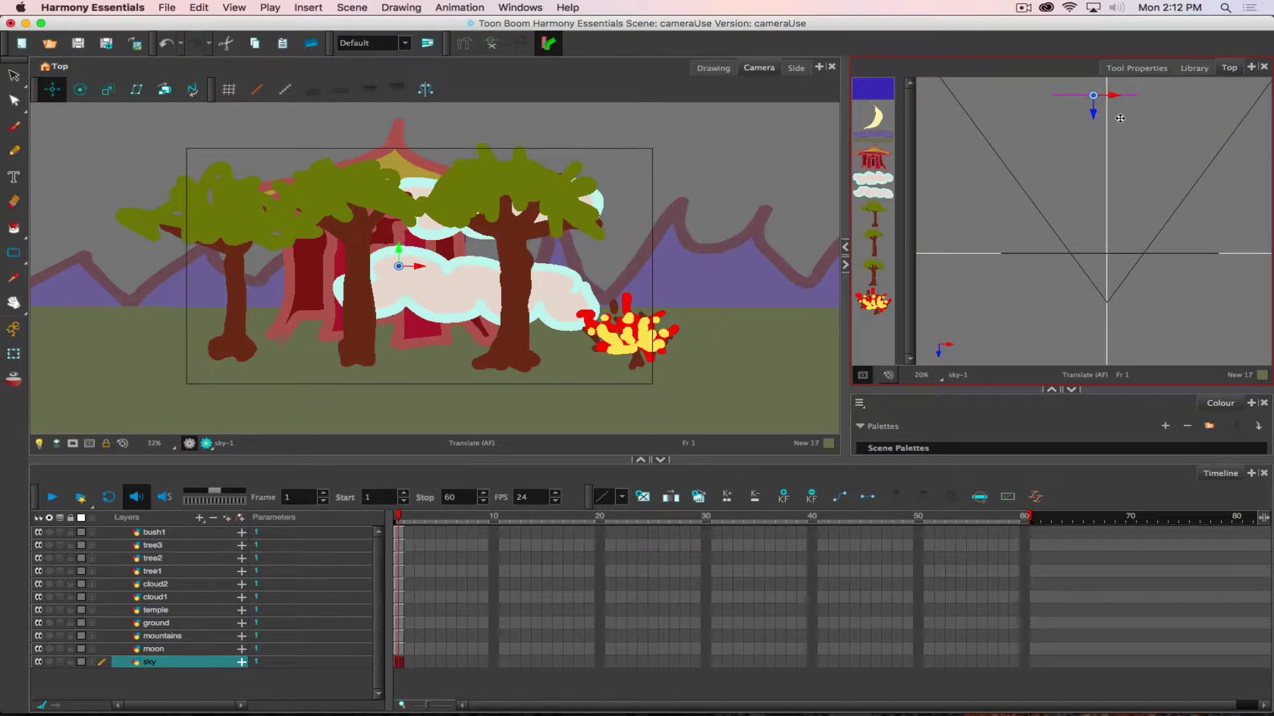
key(super+z)
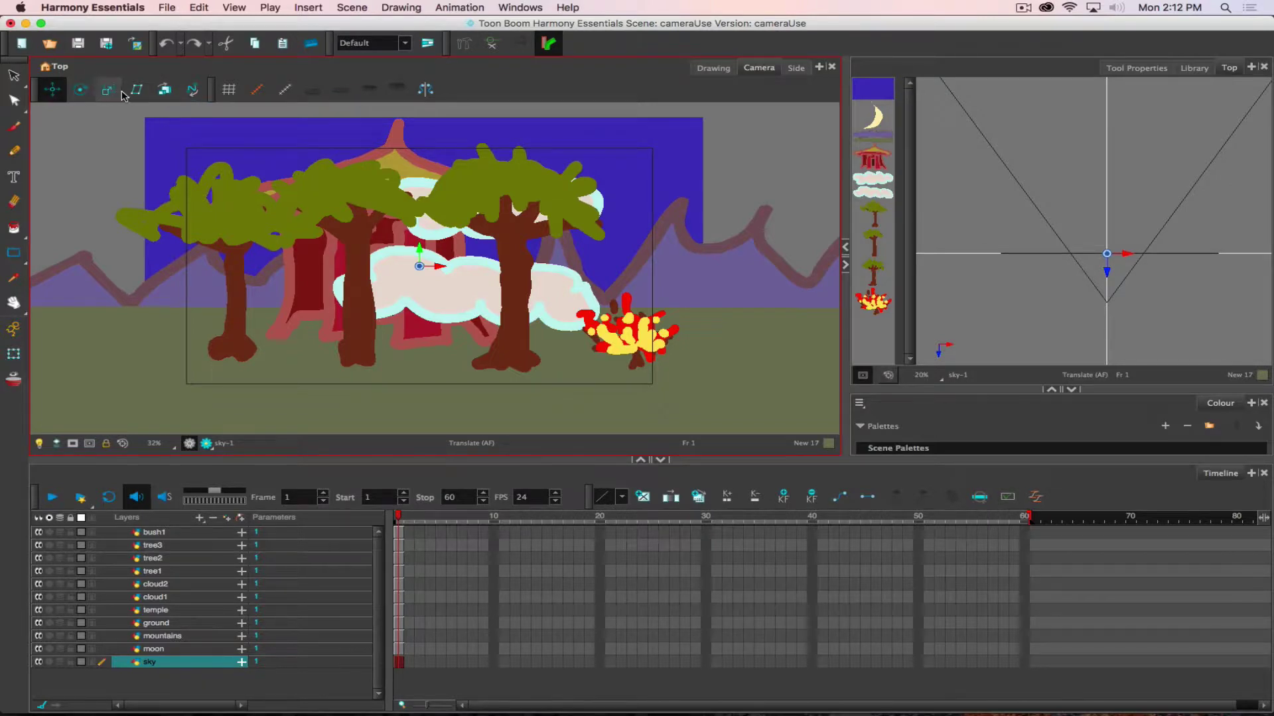
Step: Use Maintain Size to push the sky far back in the Top view without resizing it
click(164, 91)
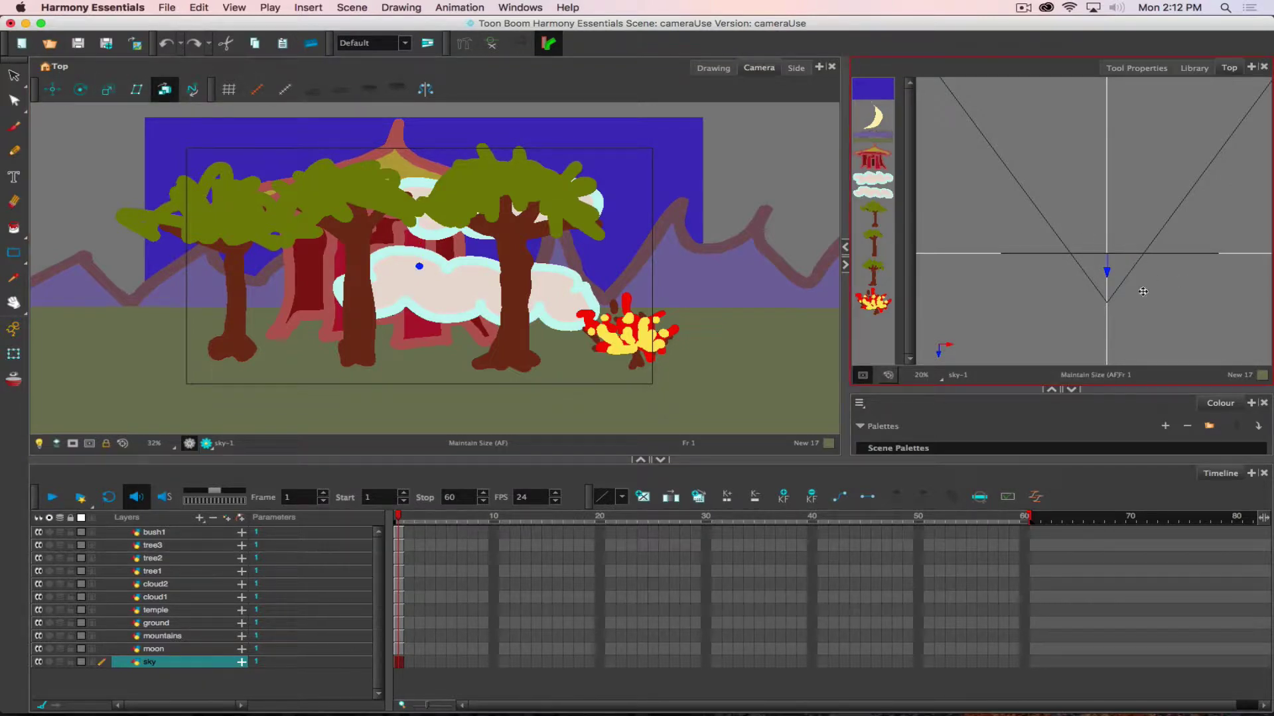
drag(1153, 336, 1145, 271)
drag(1179, 308, 1165, 212)
scroll(1136, 205, up, 2)
scroll(1134, 205, down, 3)
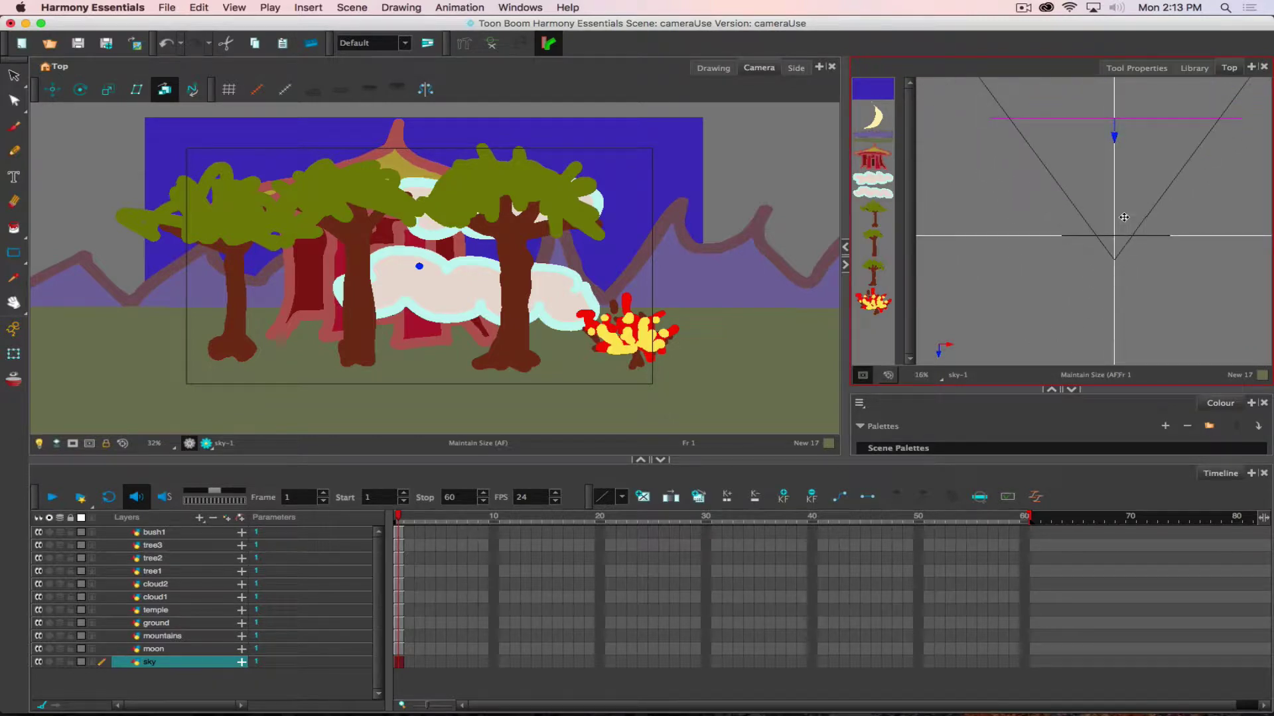
drag(1161, 294, 1157, 282)
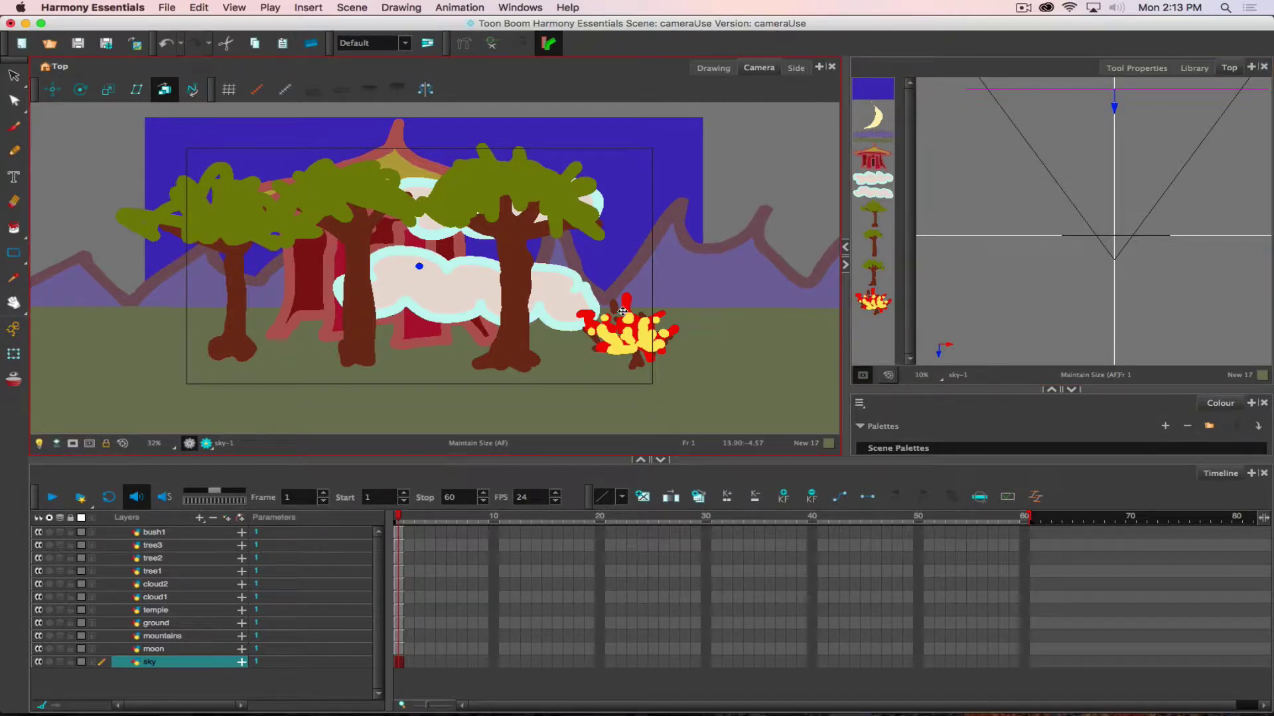
Step: Select the moon and push it far back in depth with Maintain Size
click(871, 122)
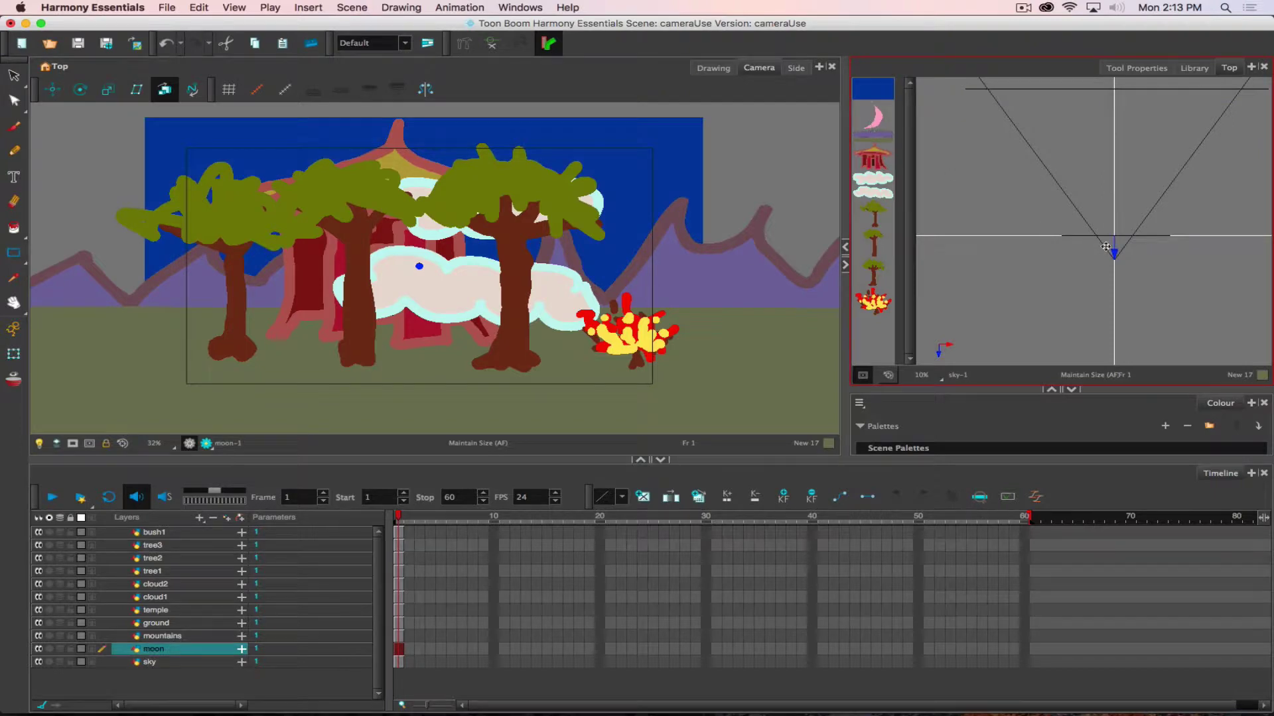
mouse_move(1139, 260)
mouse_down()
mouse_move(1137, 195)
mouse_move(1204, 139)
mouse_move(1131, 139)
mouse_move(1171, 127)
mouse_up()
click(60, 93)
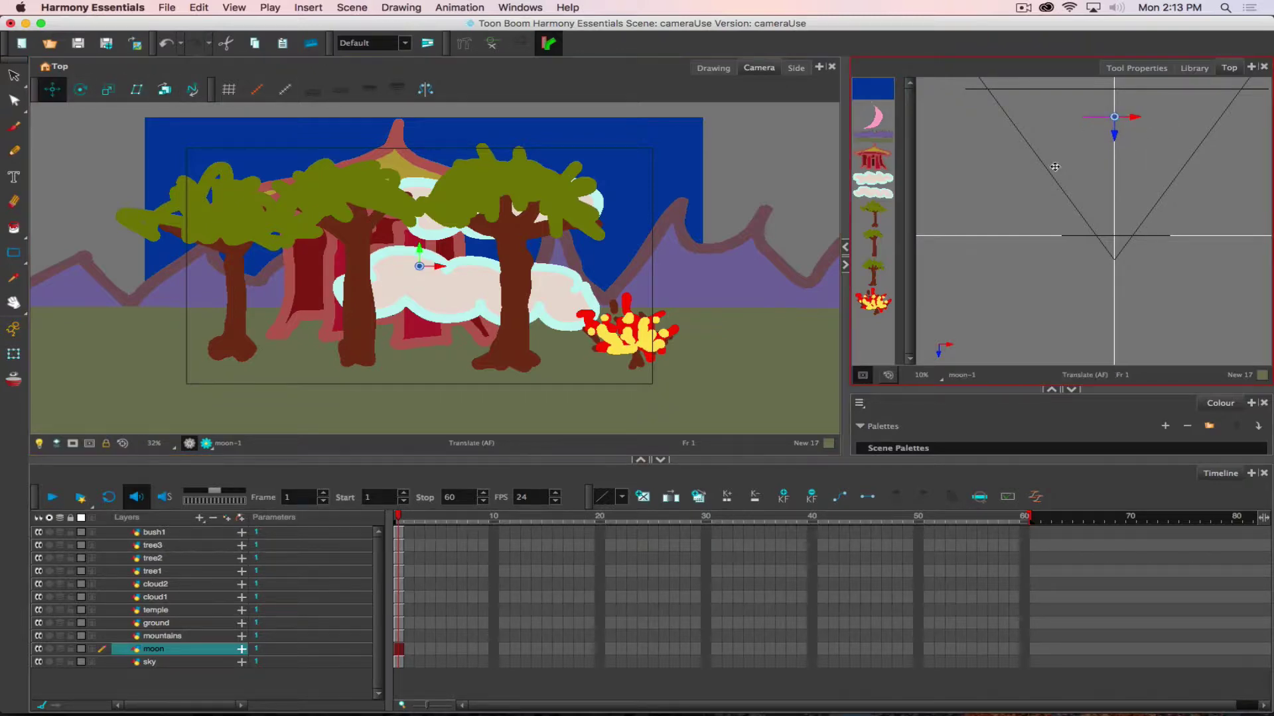
mouse_move(1017, 112)
mouse_down()
mouse_move(910, 103)
mouse_move(1193, 96)
mouse_move(1156, 105)
mouse_move(1141, 232)
mouse_move(1146, 177)
mouse_move(1150, 162)
mouse_move(1157, 199)
mouse_move(1164, 162)
mouse_move(1118, 156)
mouse_move(1109, 222)
mouse_move(1088, 256)
mouse_move(1083, 194)
mouse_move(1074, 252)
mouse_move(1087, 128)
mouse_up()
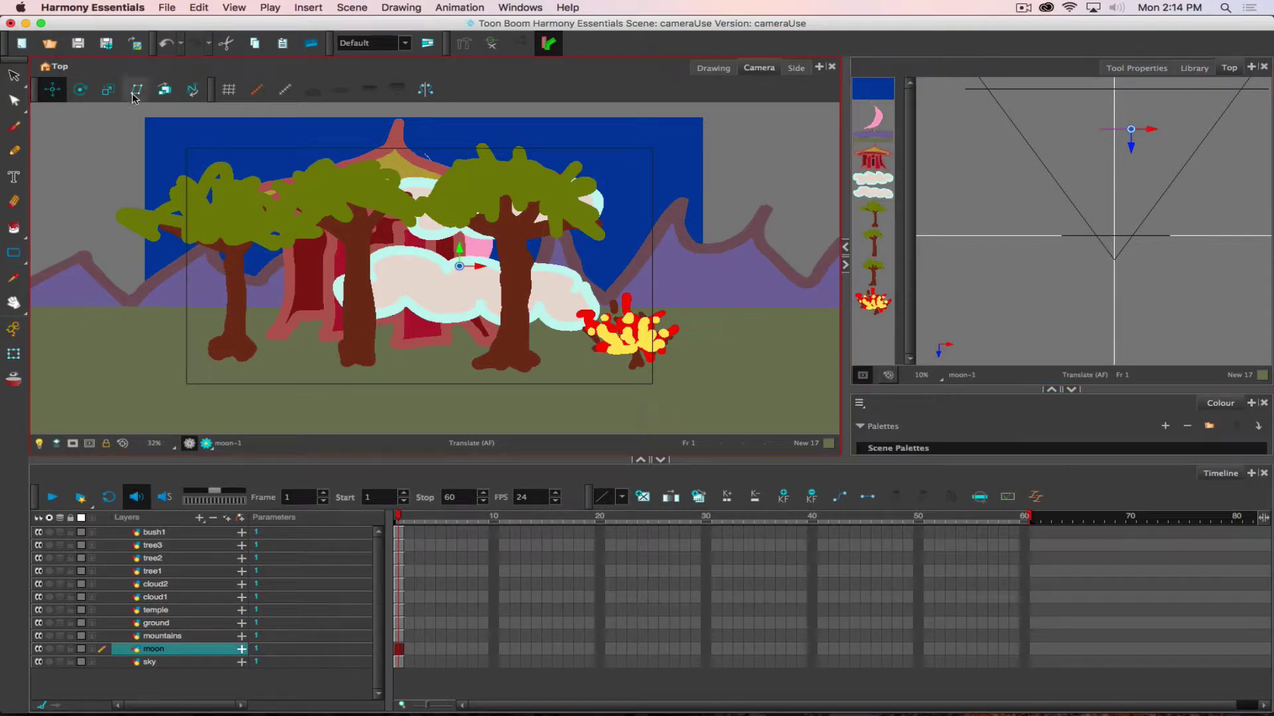
click(165, 90)
drag(1145, 155, 1147, 120)
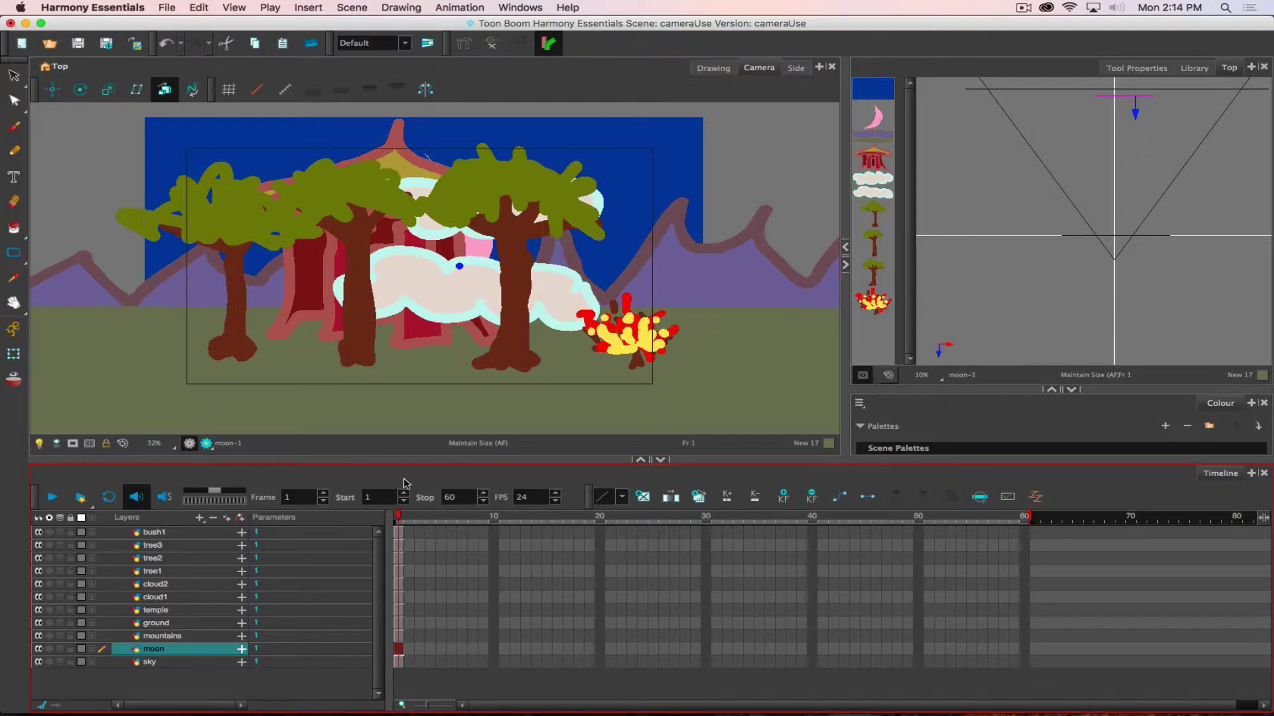
Step: Translate the moon into the upper-right sky behind the right-hand tree
click(52, 89)
drag(485, 252, 513, 254)
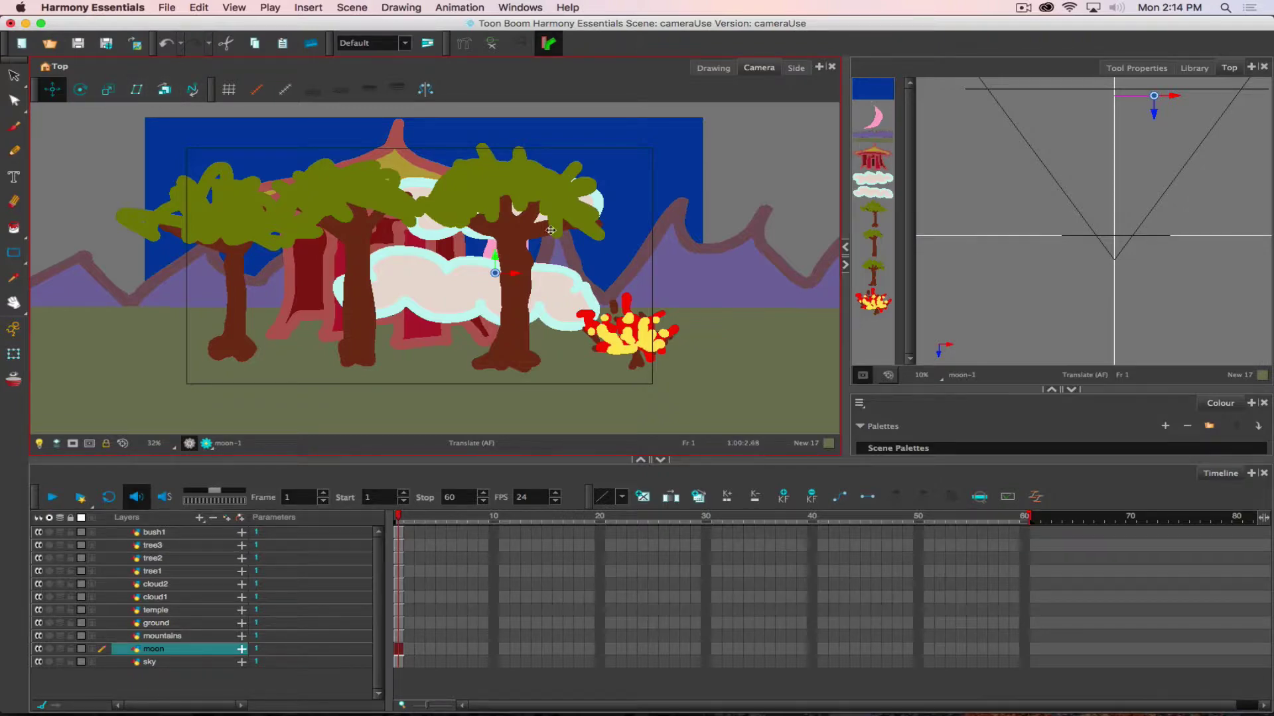
drag(498, 248, 584, 207)
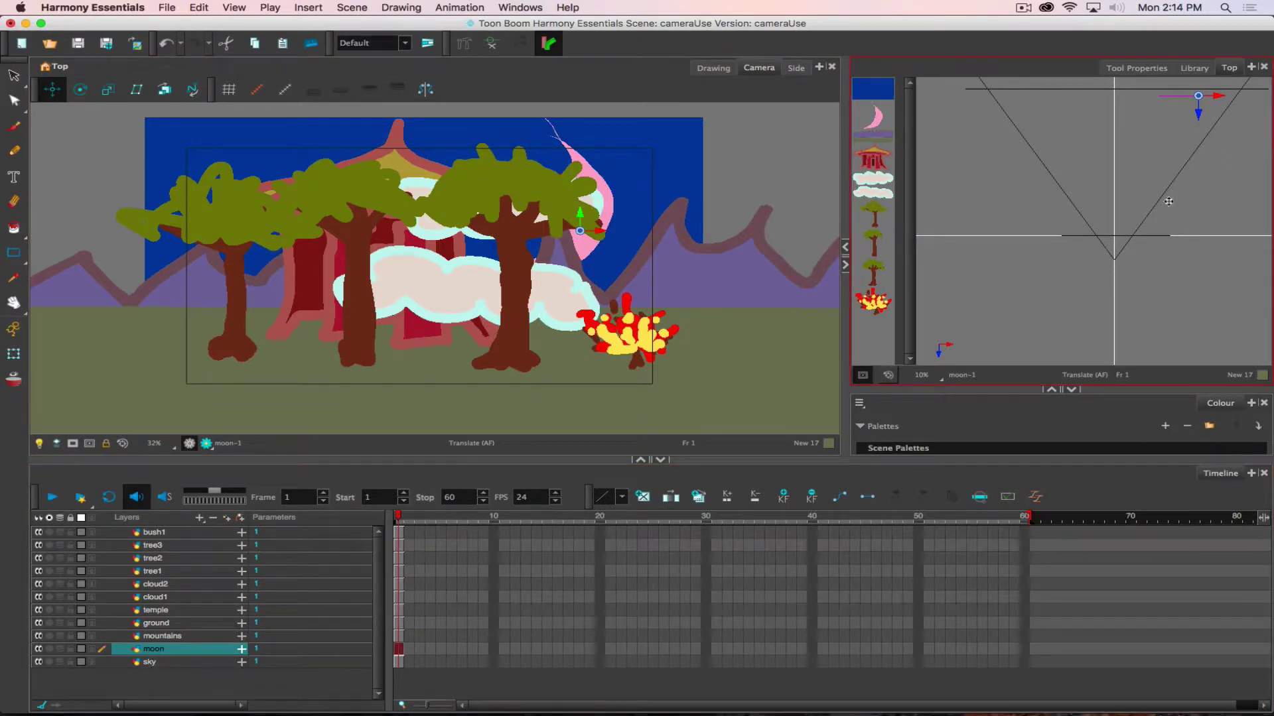
Step: Push the mountains back in depth with Maintain Size, undoing the shrinking Translate attempt
click(164, 637)
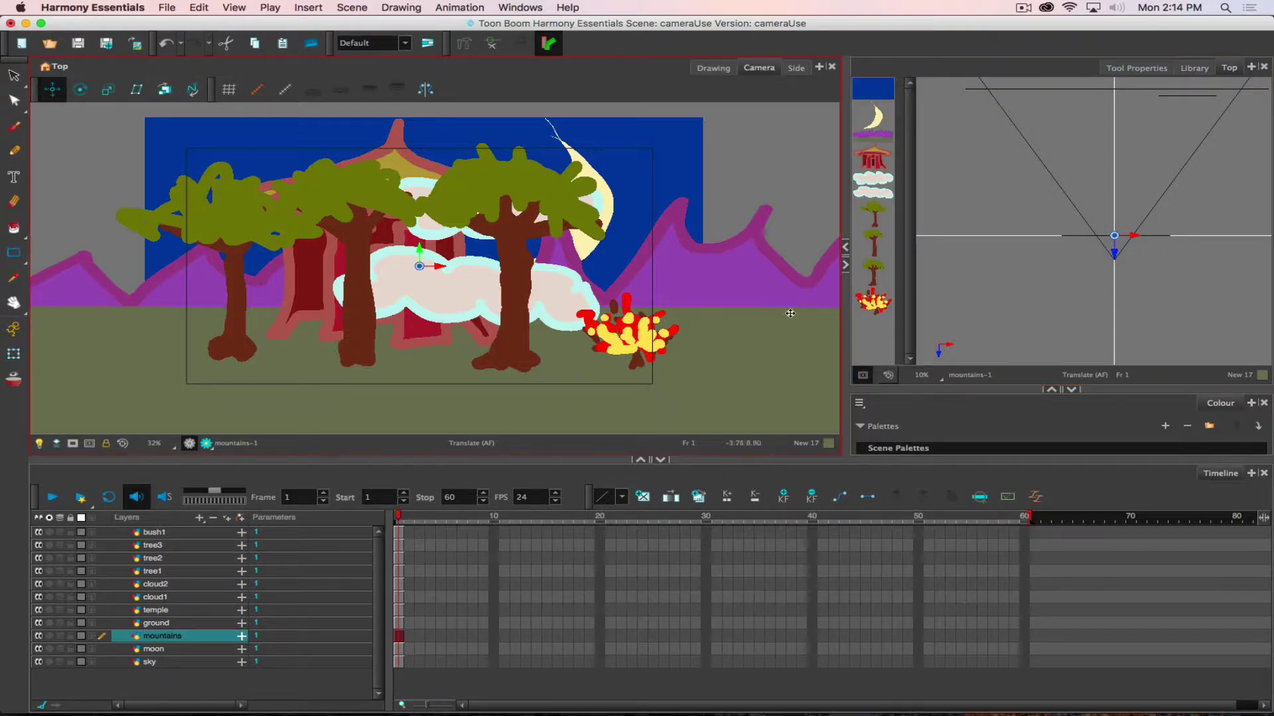
drag(1147, 293, 1154, 172)
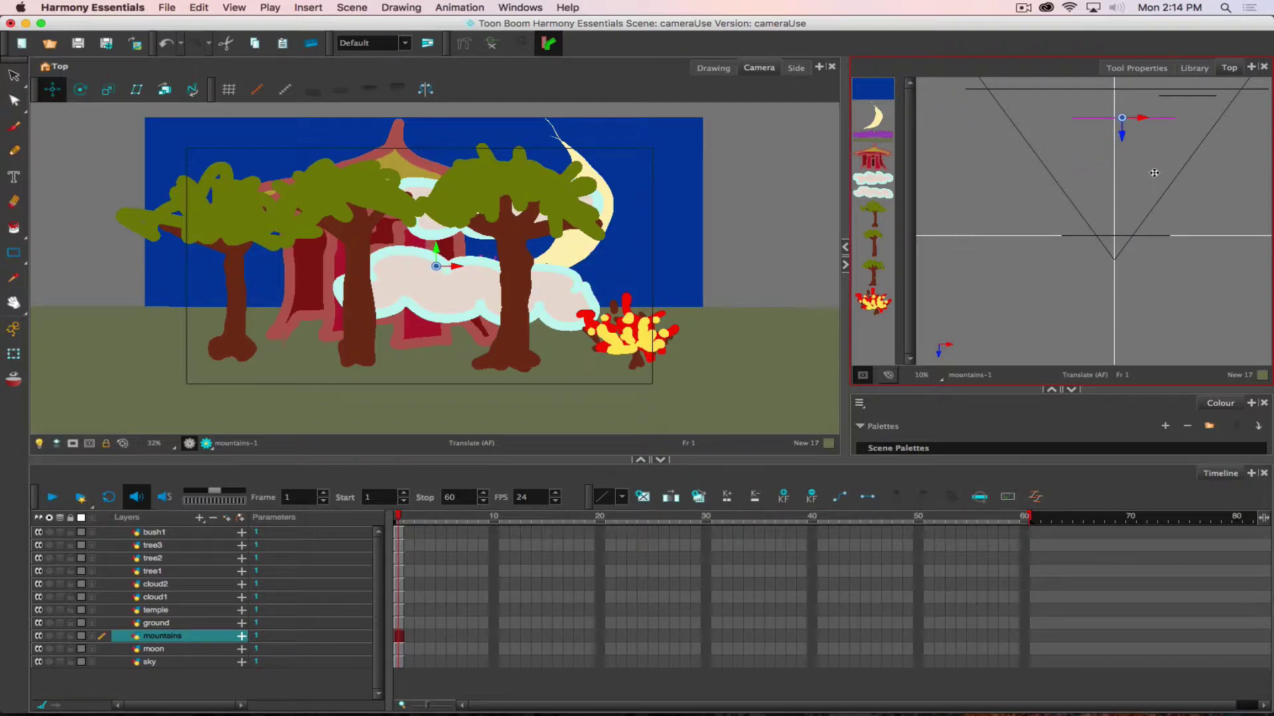
key(ctrl+z)
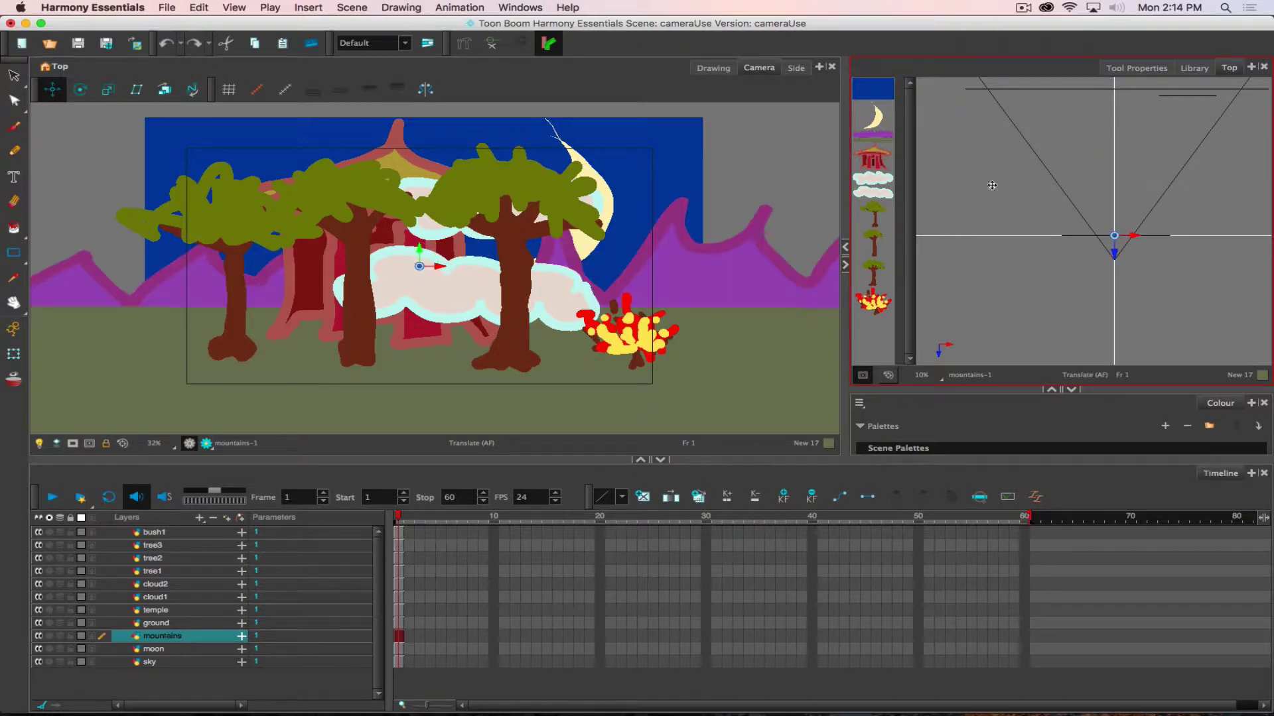
click(164, 89)
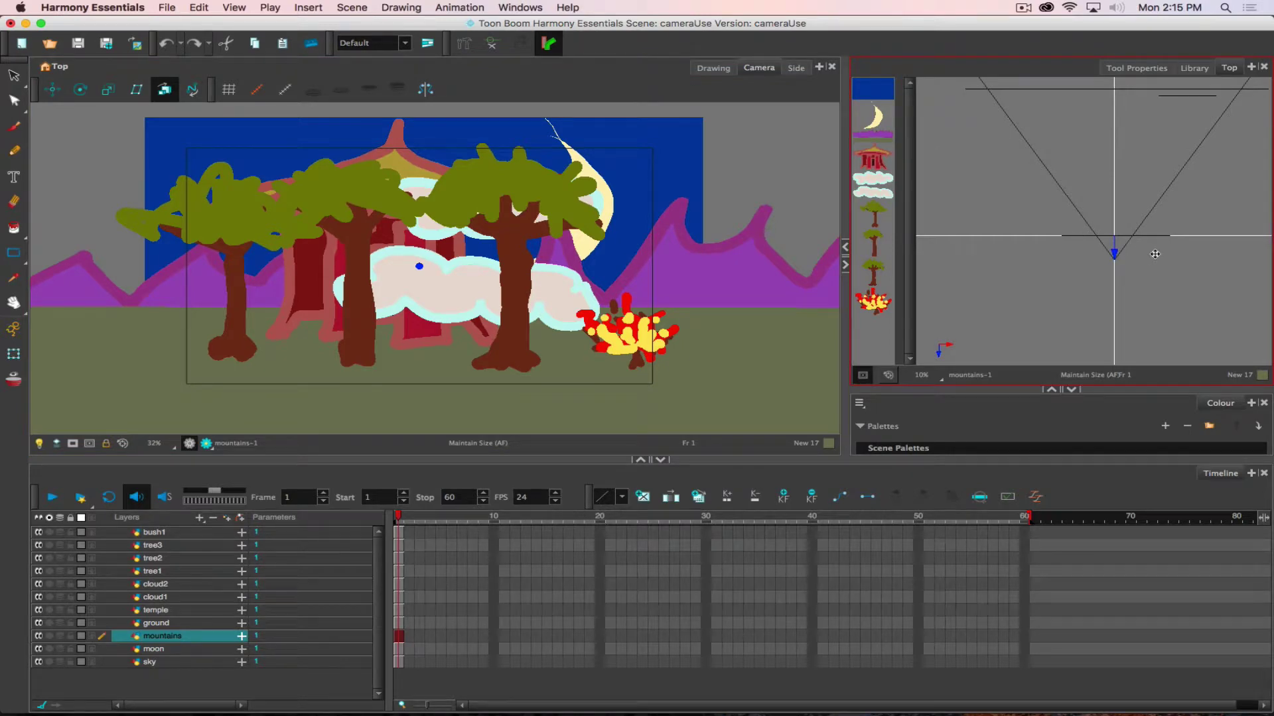
drag(1155, 253, 1139, 122)
drag(1147, 104, 1147, 100)
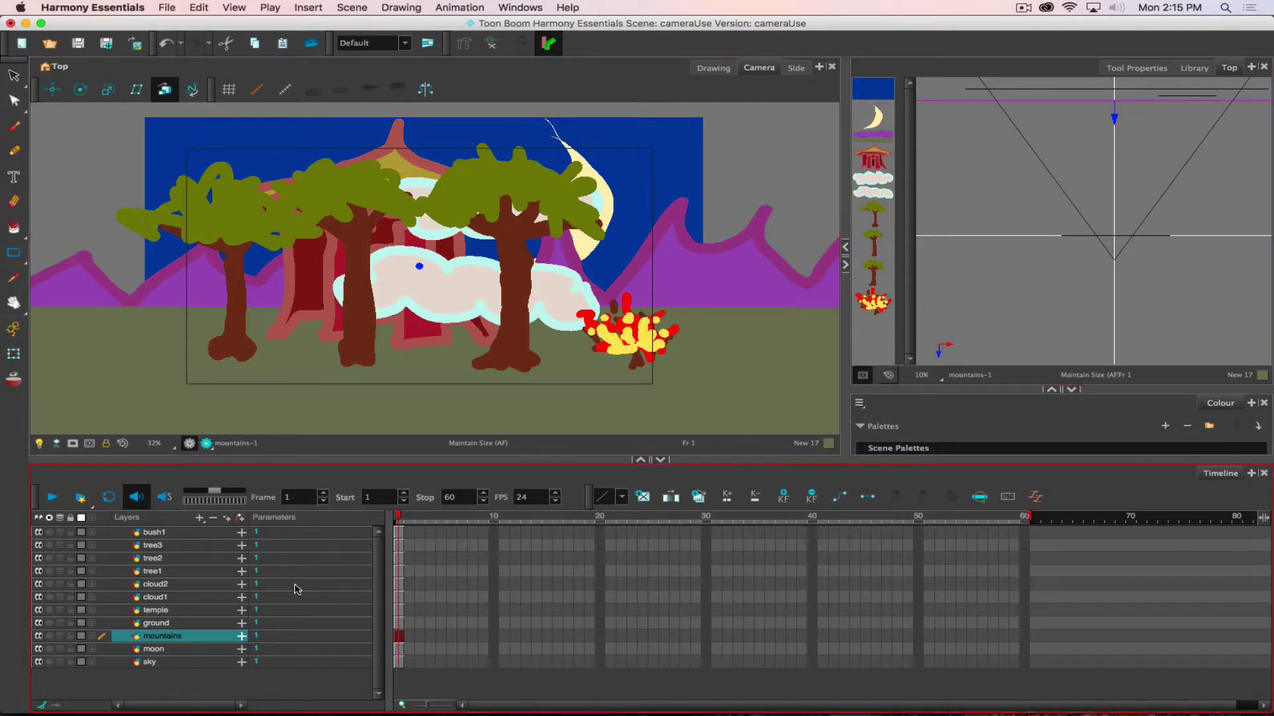
Step: Push the ground far back in depth with Maintain Size
click(189, 623)
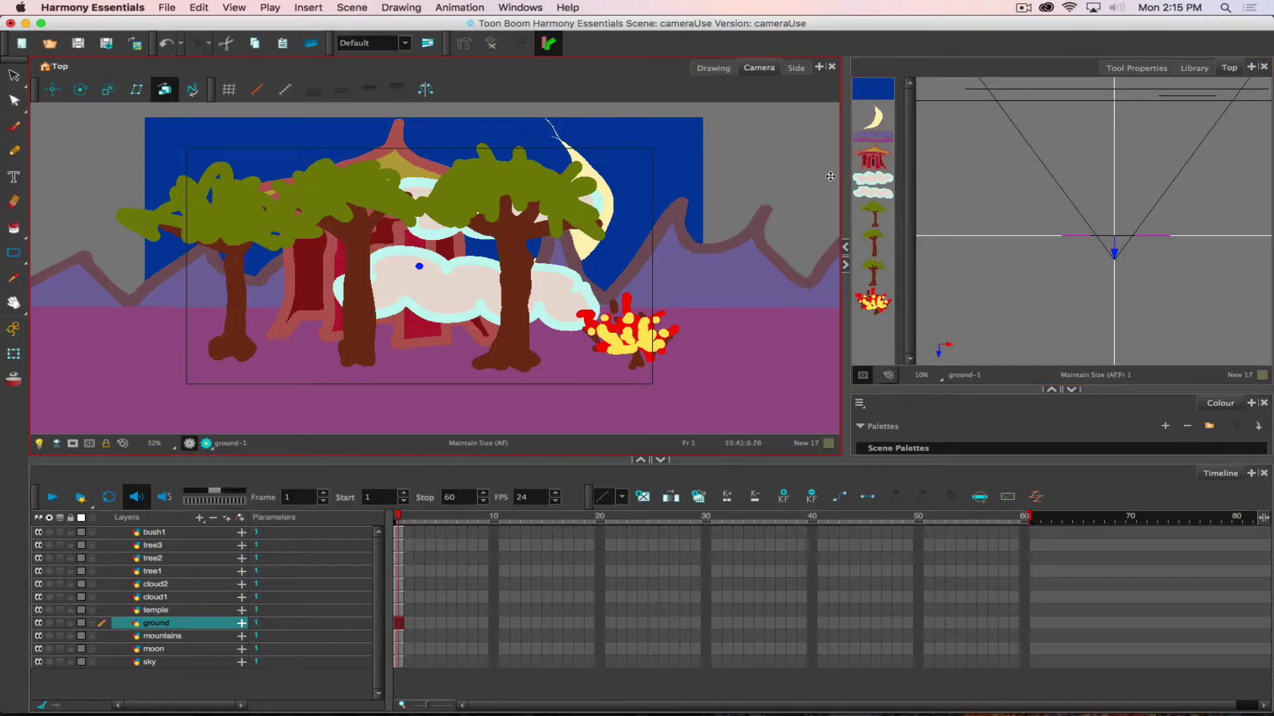
drag(1156, 244, 1150, 128)
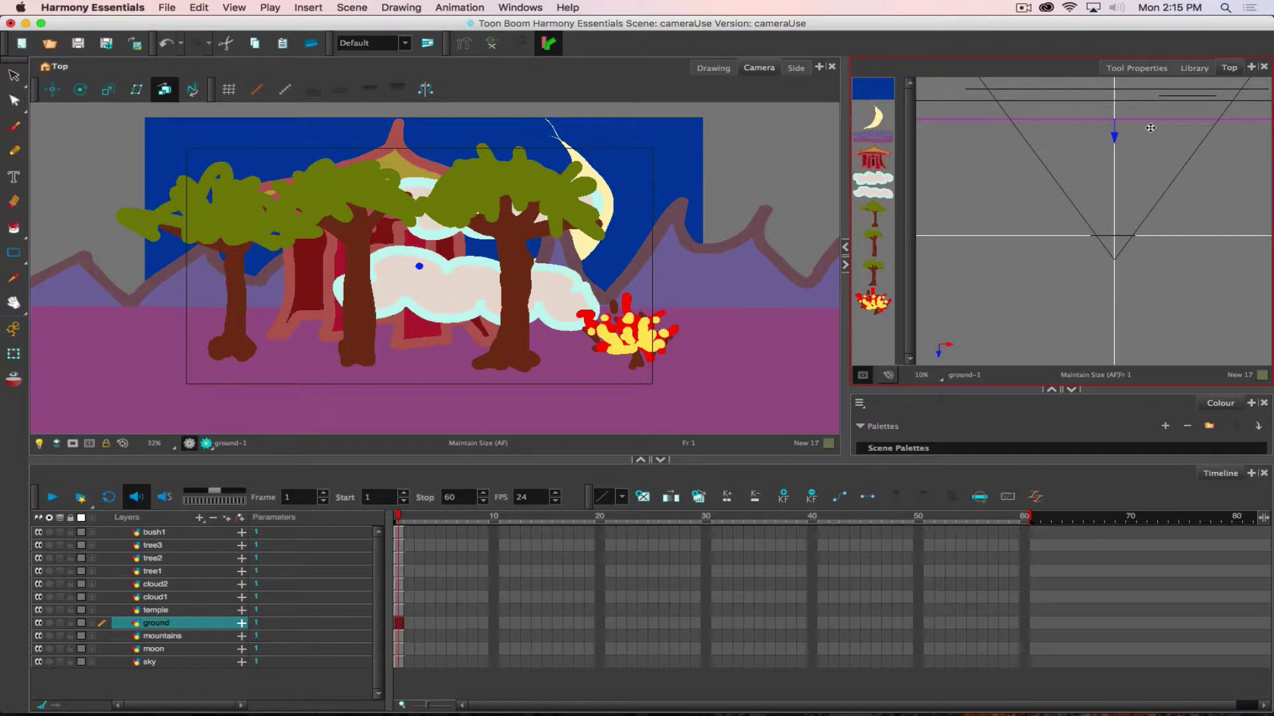
drag(1149, 124, 1149, 122)
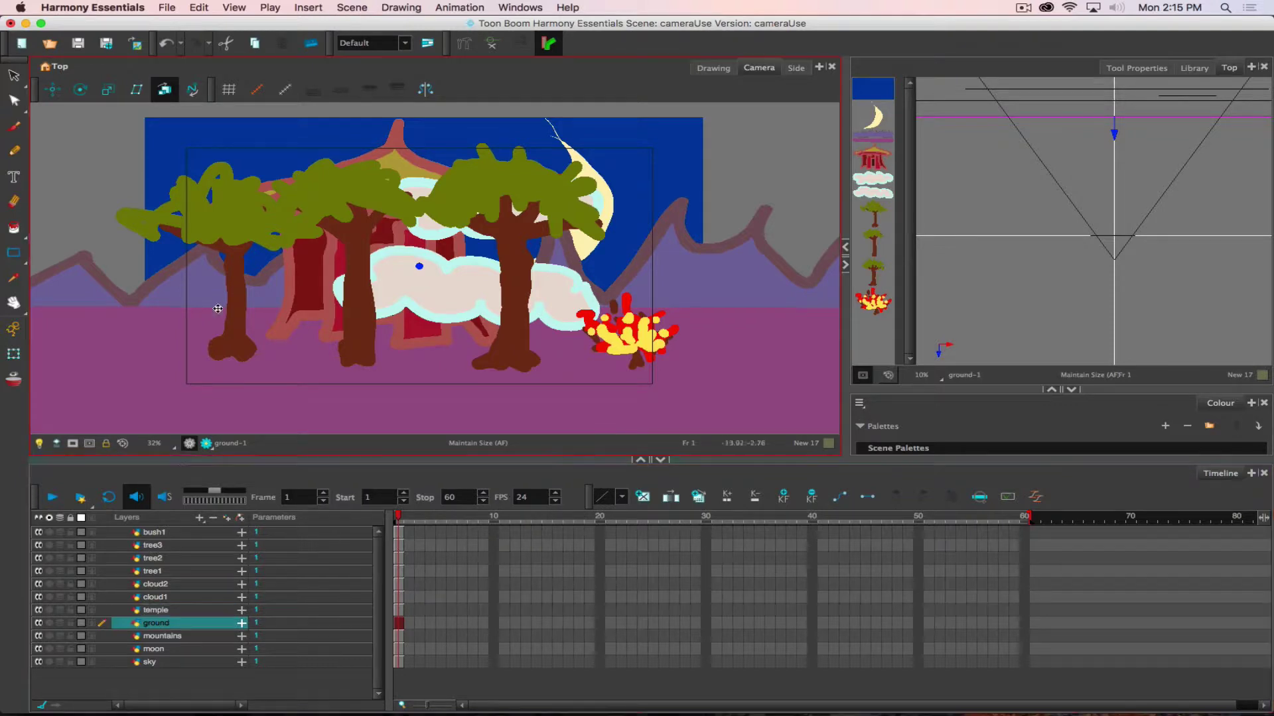
Step: Push the temple back in depth with Translate and lower it into place in the shot
click(871, 159)
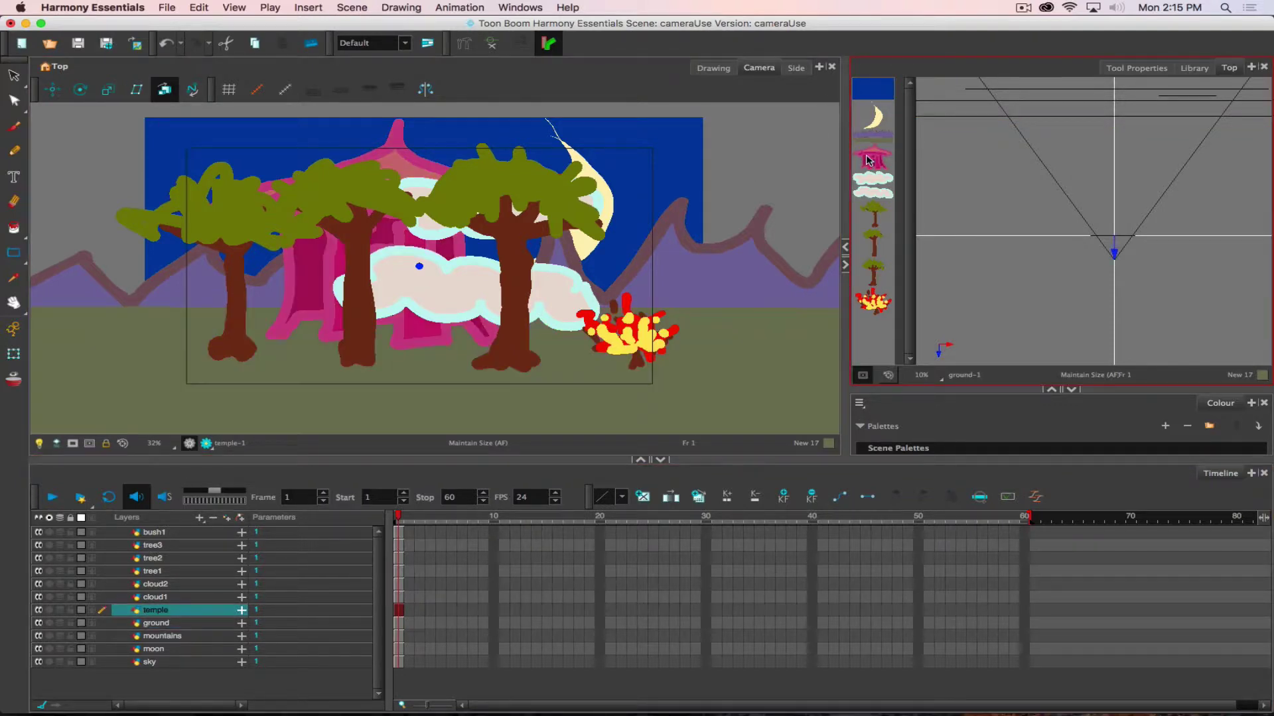
click(52, 89)
drag(1167, 246, 1143, 205)
drag(674, 261, 683, 282)
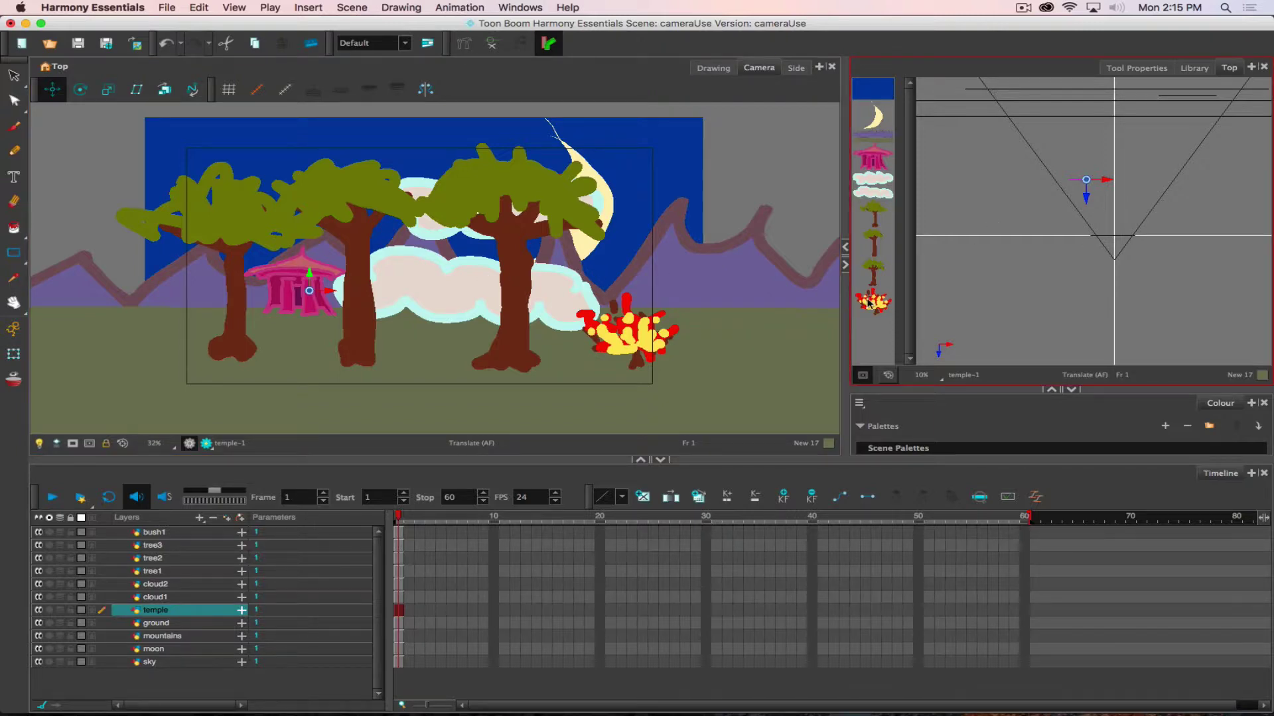
Step: Push cloud1 back in depth using Maintain Size, then hide the tree1 layer
click(187, 598)
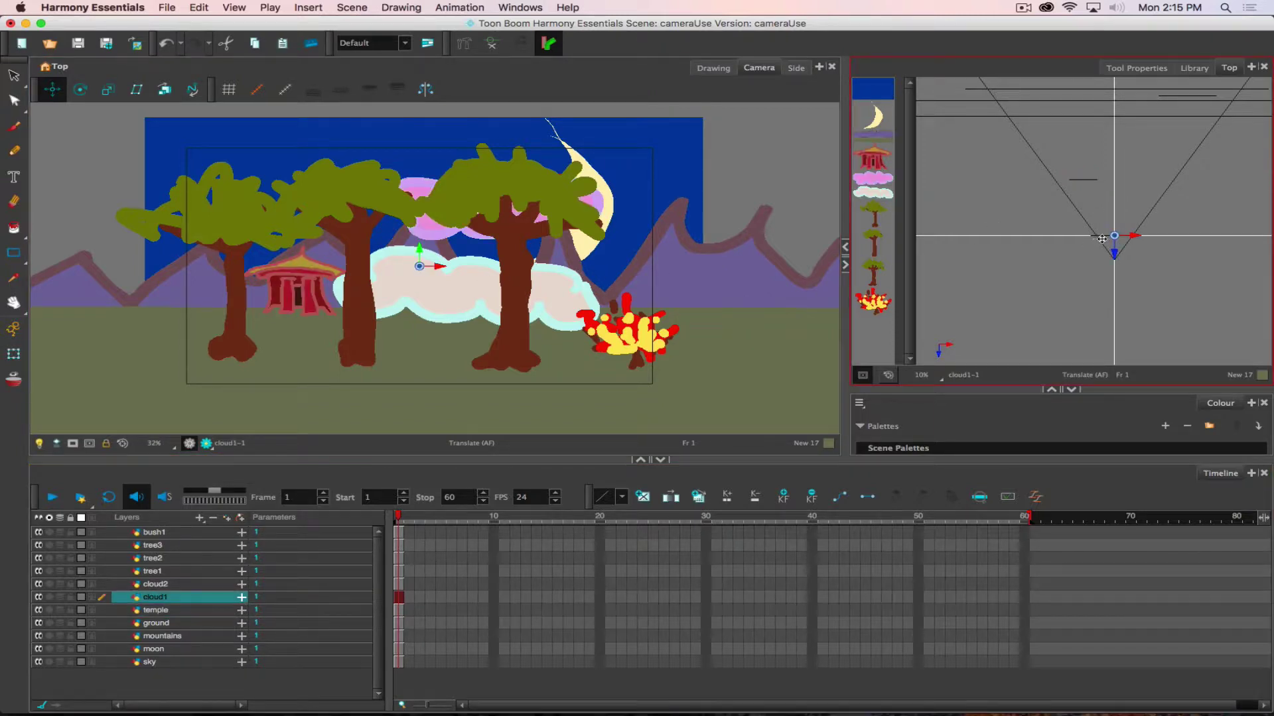
drag(1153, 256, 1116, 214)
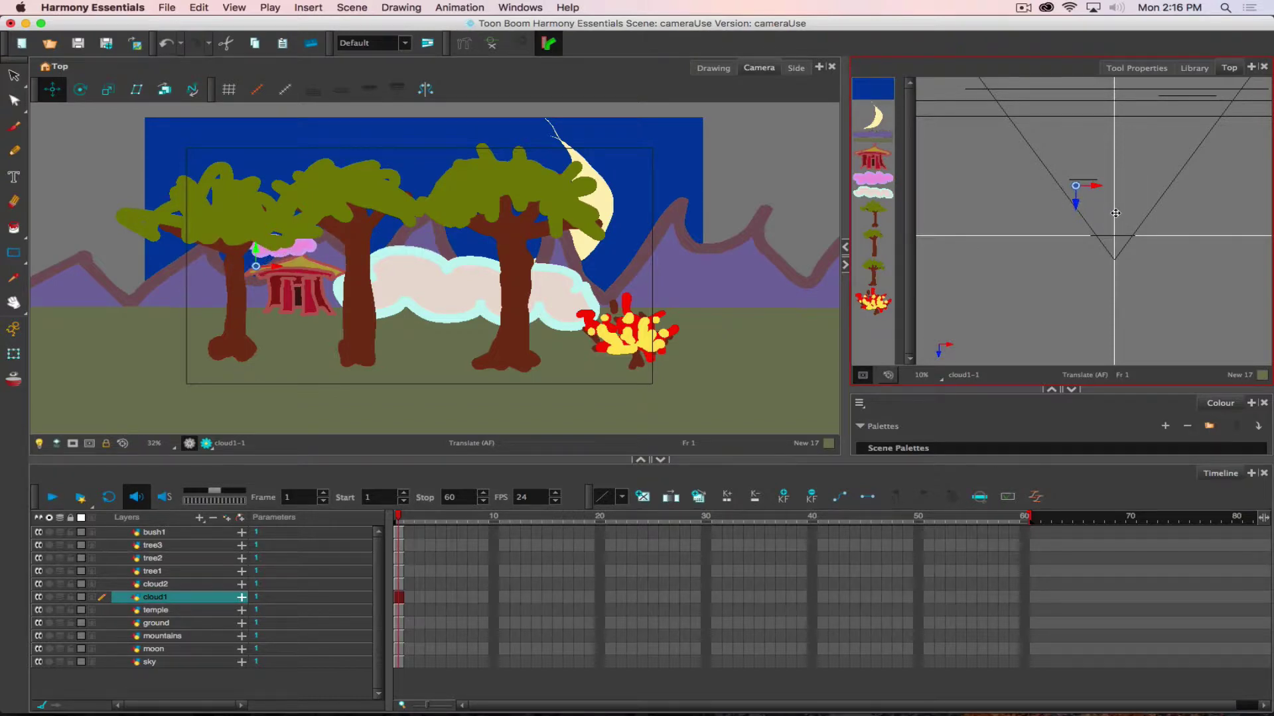
click(164, 89)
drag(1091, 194, 1060, 115)
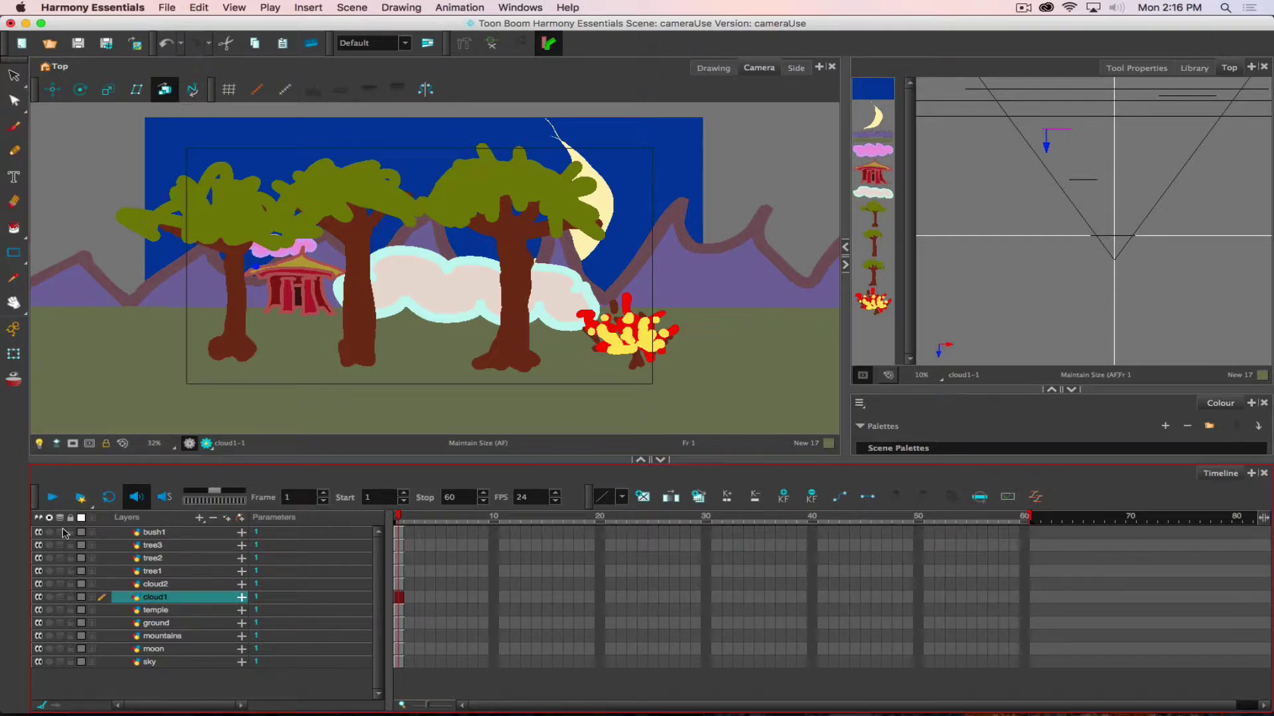
click(129, 502)
click(39, 572)
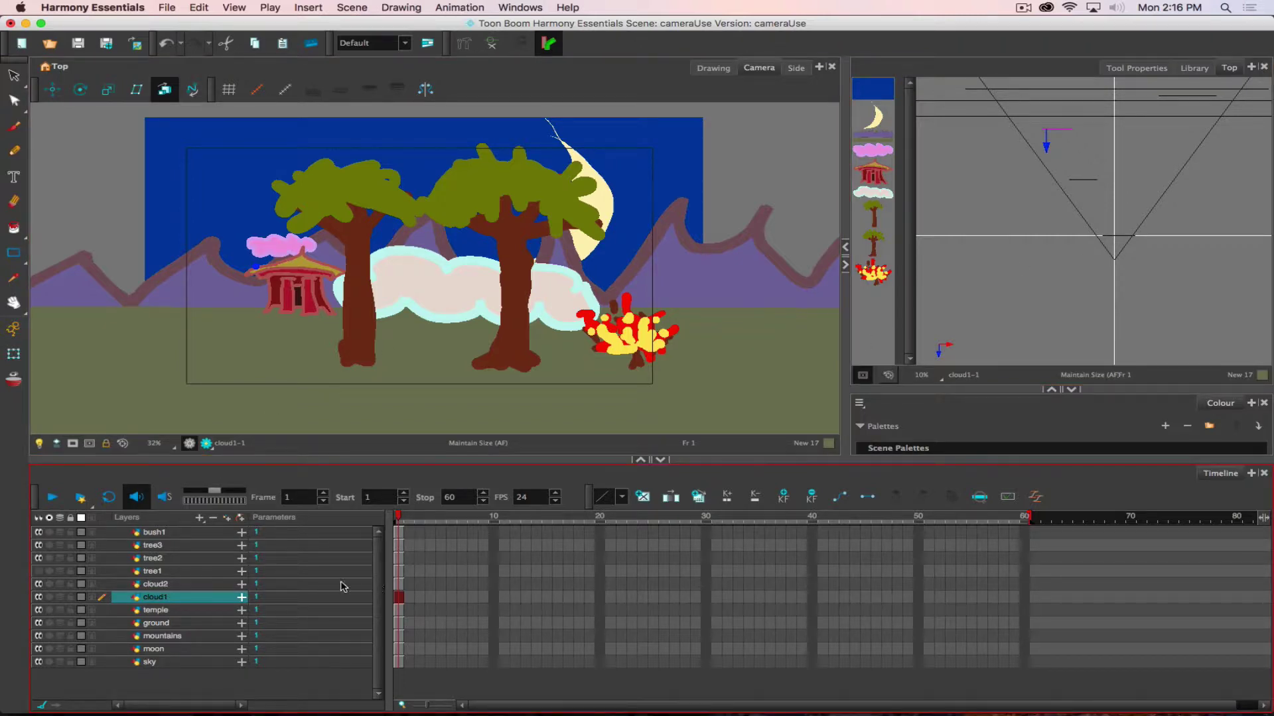
Step: Select cloud2 and push it back in depth, undoing an oversized Scale attempt
click(167, 585)
drag(894, 201, 880, 197)
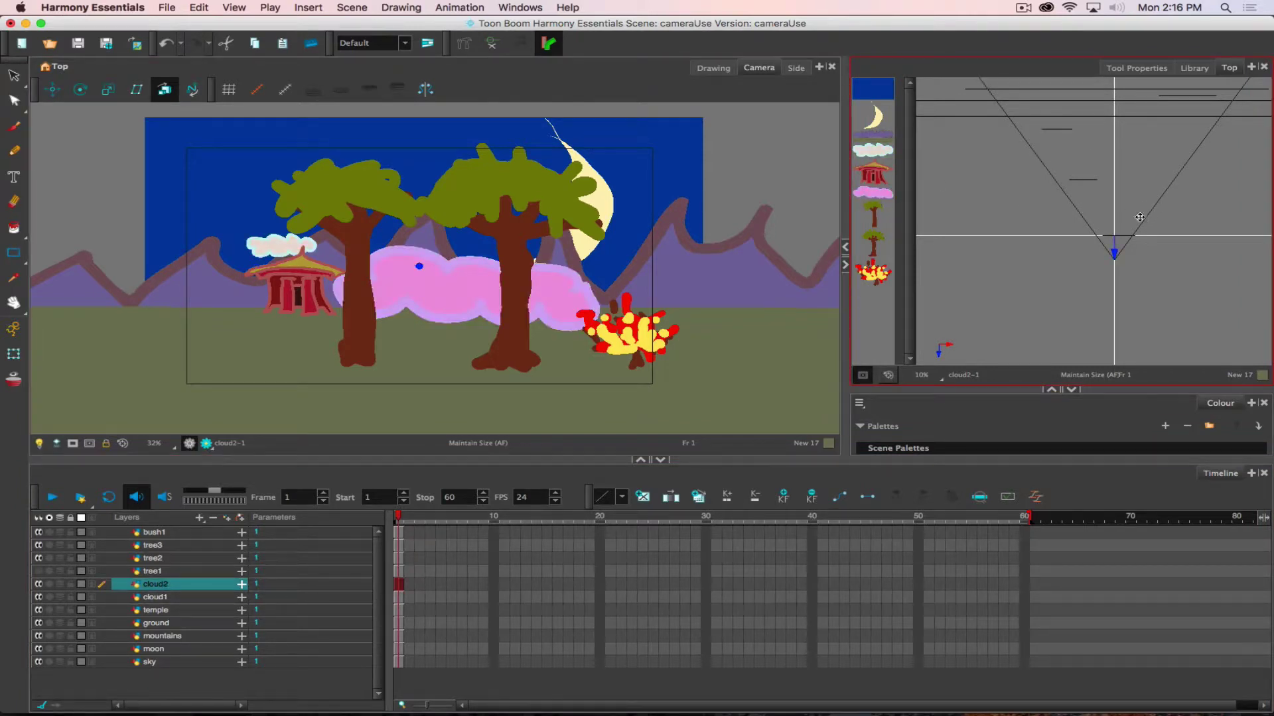
key(alt+2)
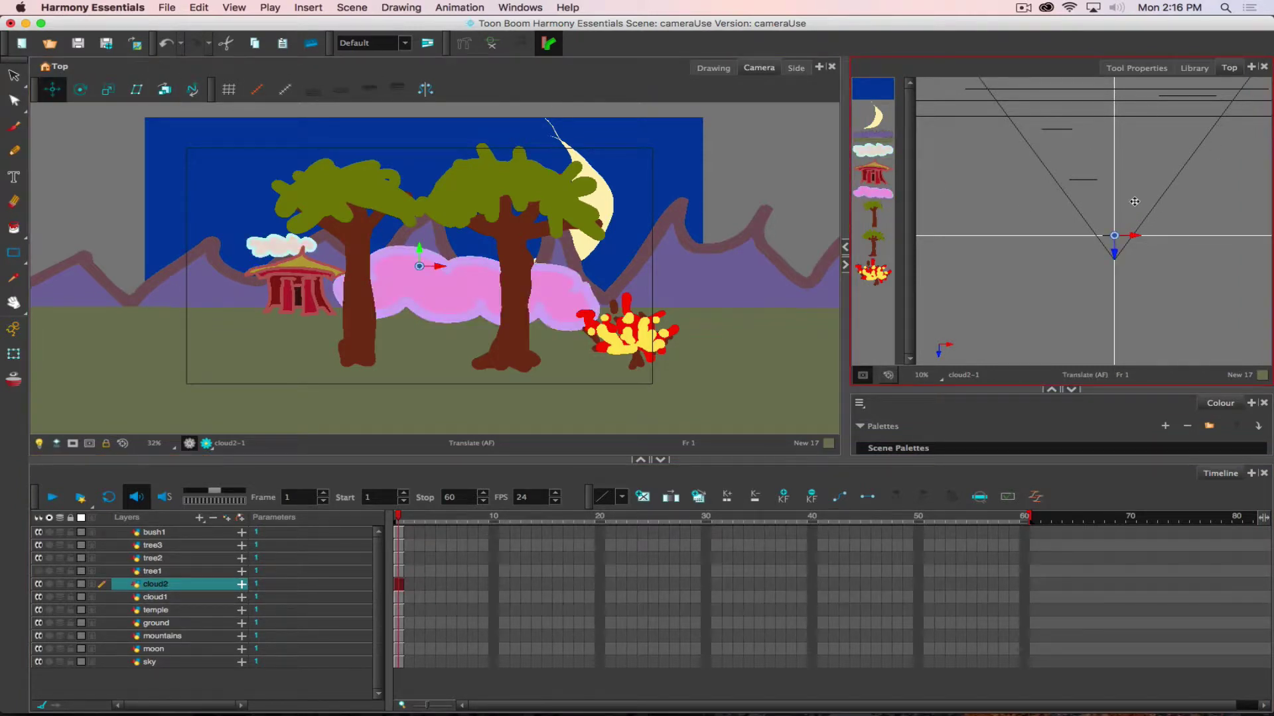
drag(1134, 198, 1133, 166)
click(107, 90)
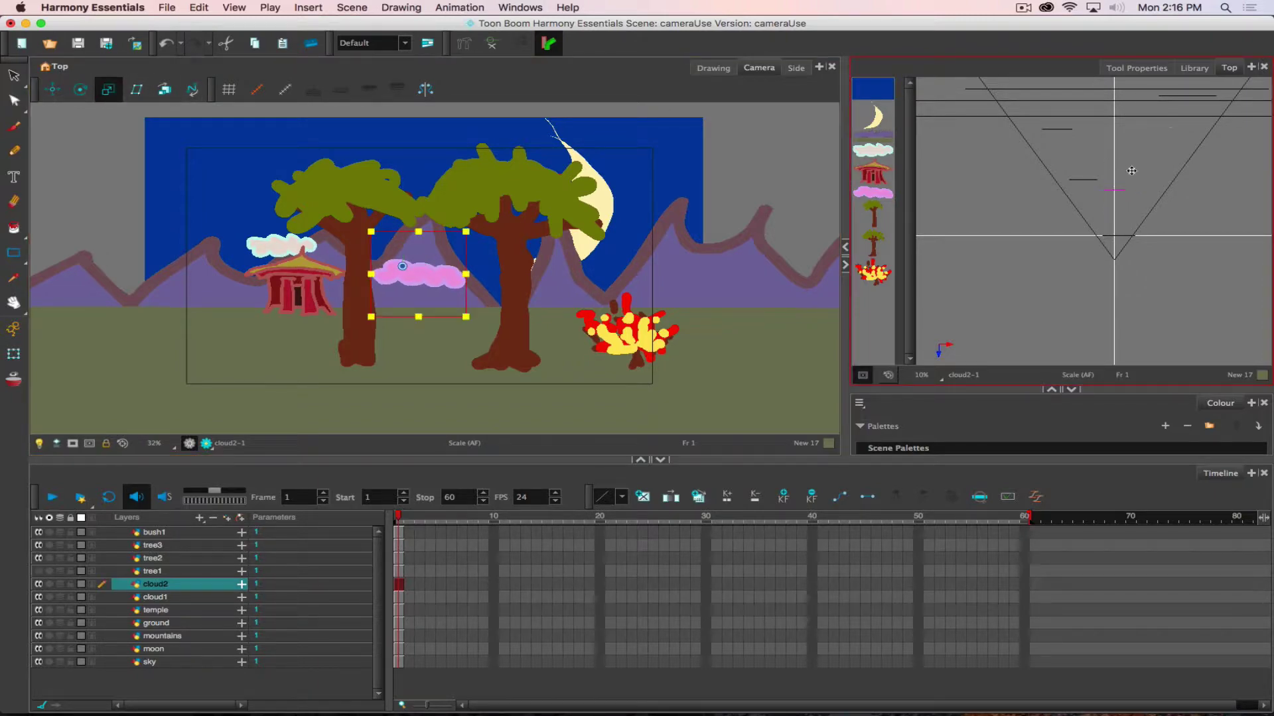
drag(1119, 189, 1092, 155)
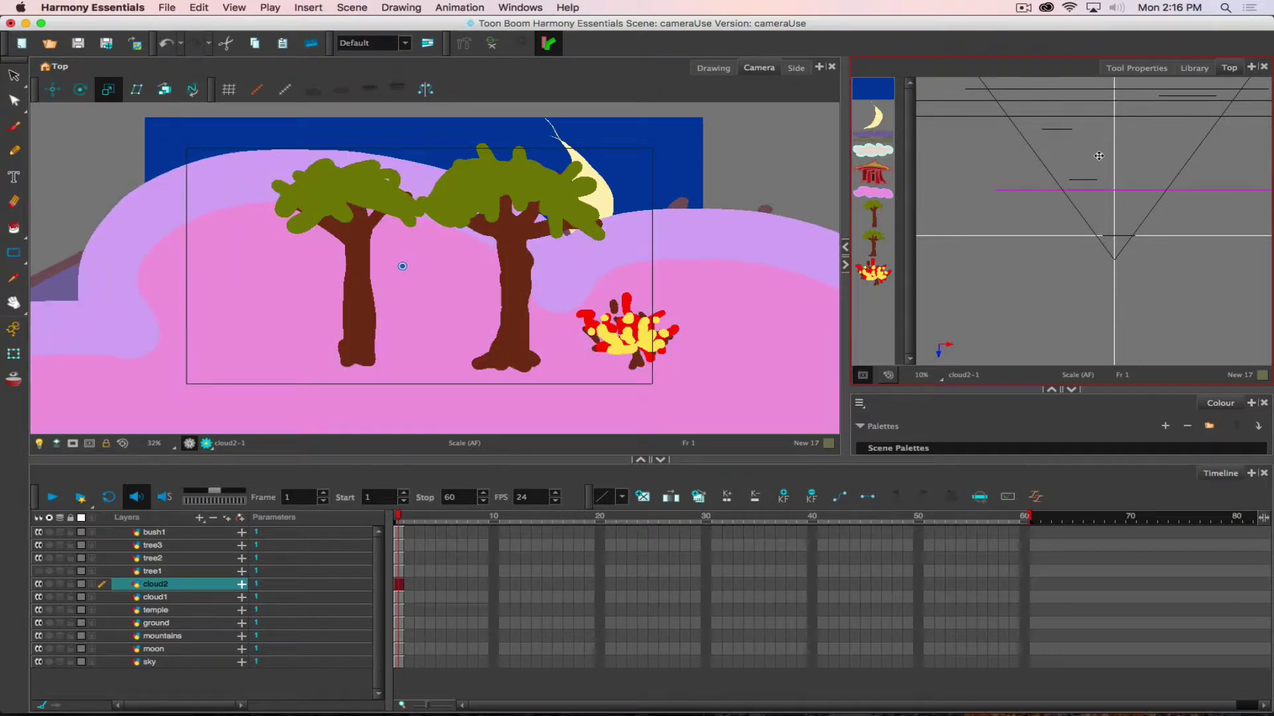
key(super+z)
Step: Push cloud2 further back with Maintain Size, then shift it left beside cloud1
click(163, 90)
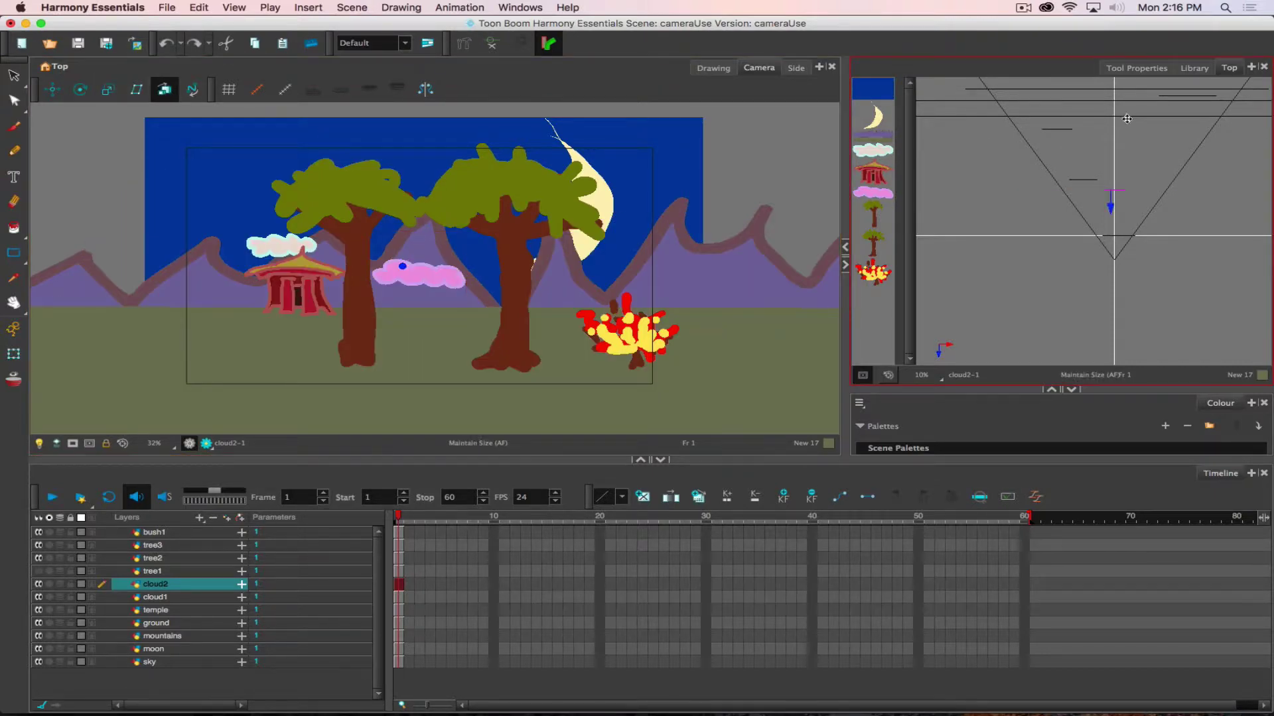
drag(1111, 185, 1086, 143)
click(51, 89)
drag(419, 274, 354, 260)
click(1070, 123)
drag(1077, 157, 1078, 164)
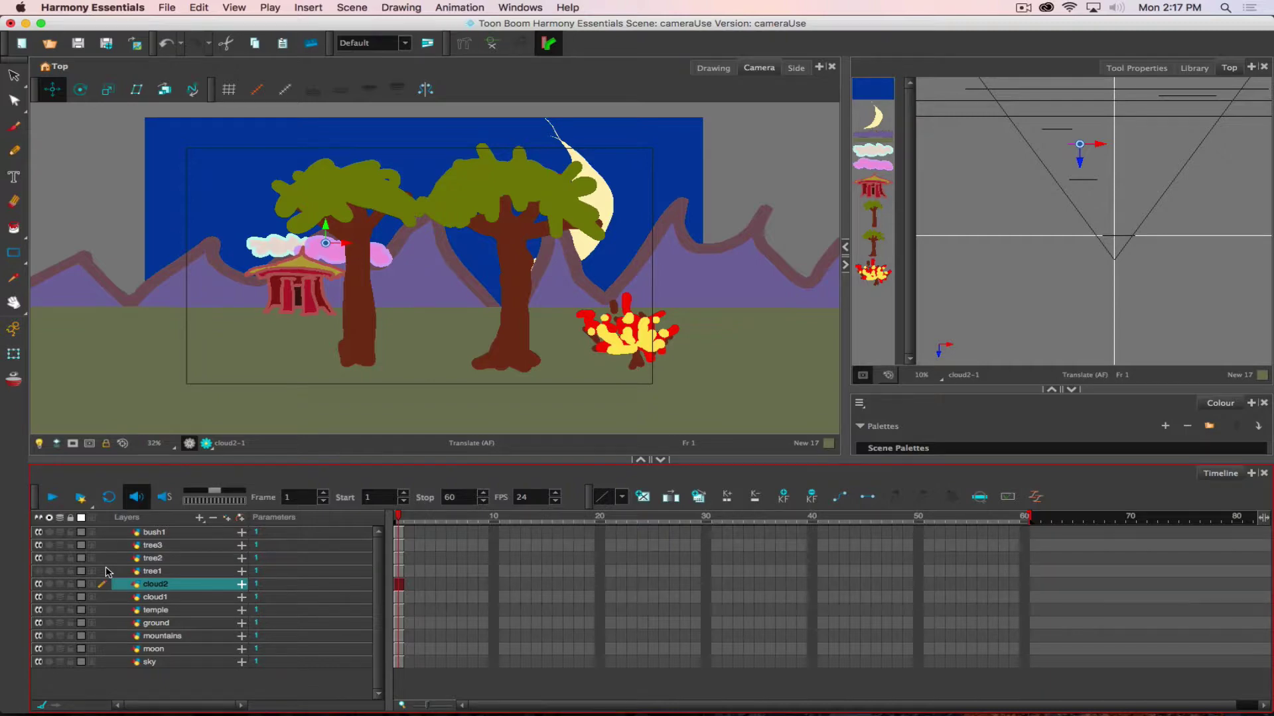
Step: Show tree1 again and push it back, placing it smaller behind the temple
click(167, 573)
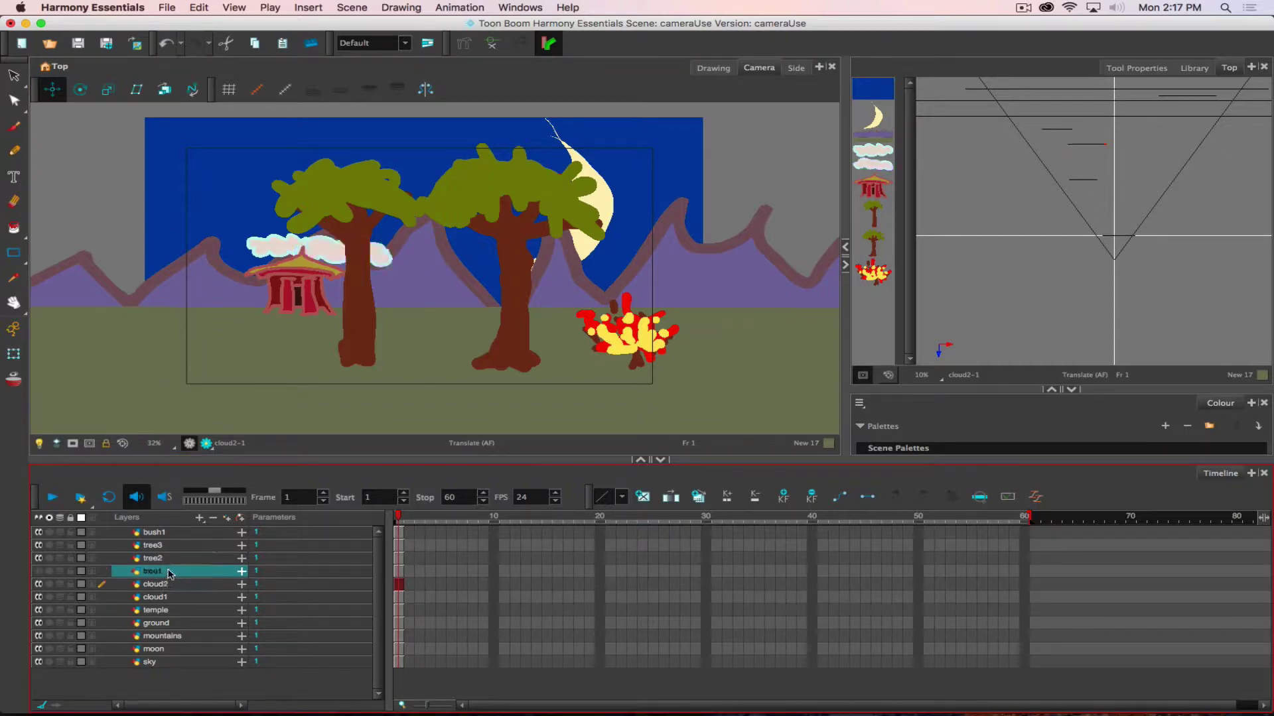
click(38, 572)
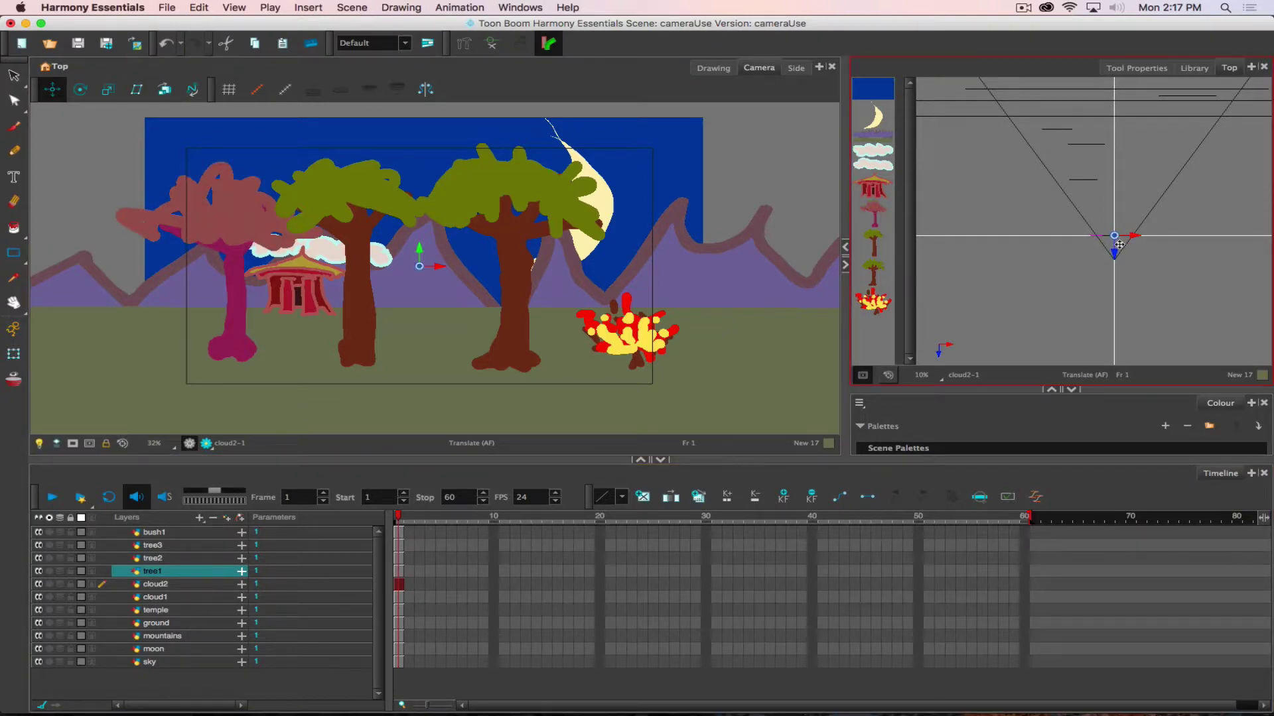
drag(1114, 244, 1112, 217)
mouse_move(410, 320)
mouse_down()
mouse_move(379, 335)
mouse_move(441, 318)
mouse_move(518, 331)
mouse_up()
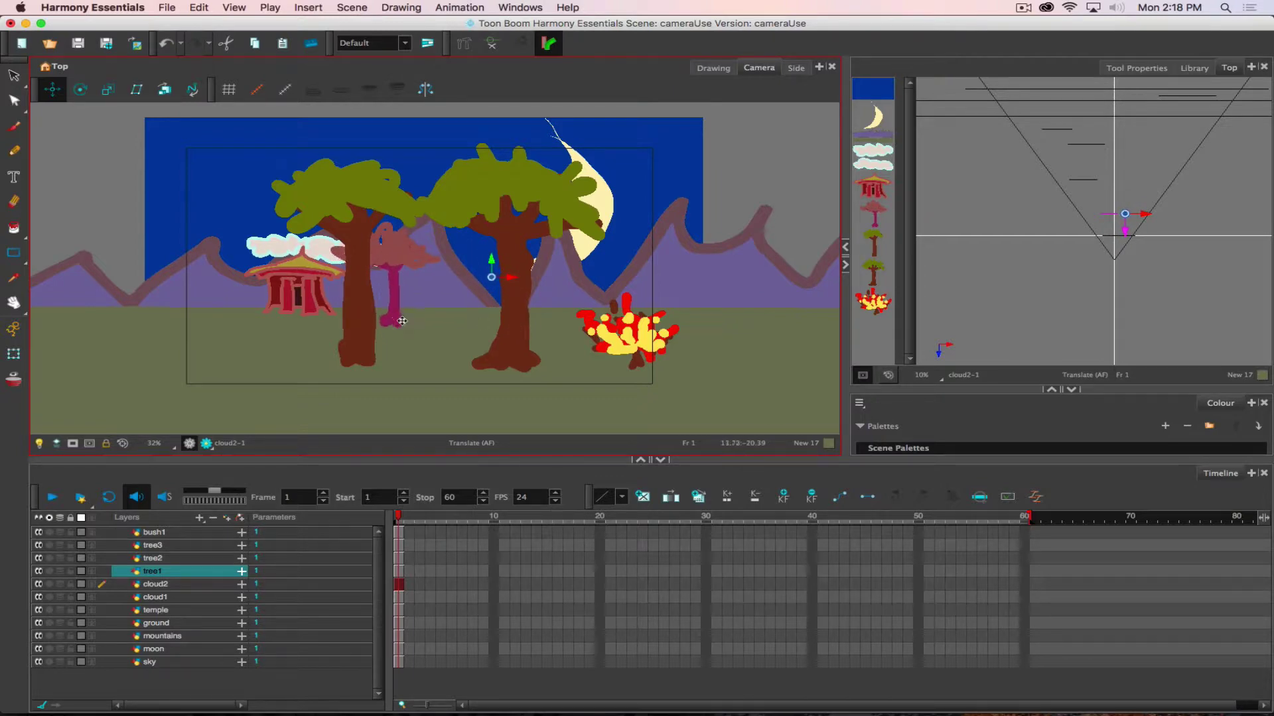
drag(402, 325, 397, 318)
Step: Push tree2 back in depth and shift it right and down in the shot
drag(873, 245, 873, 213)
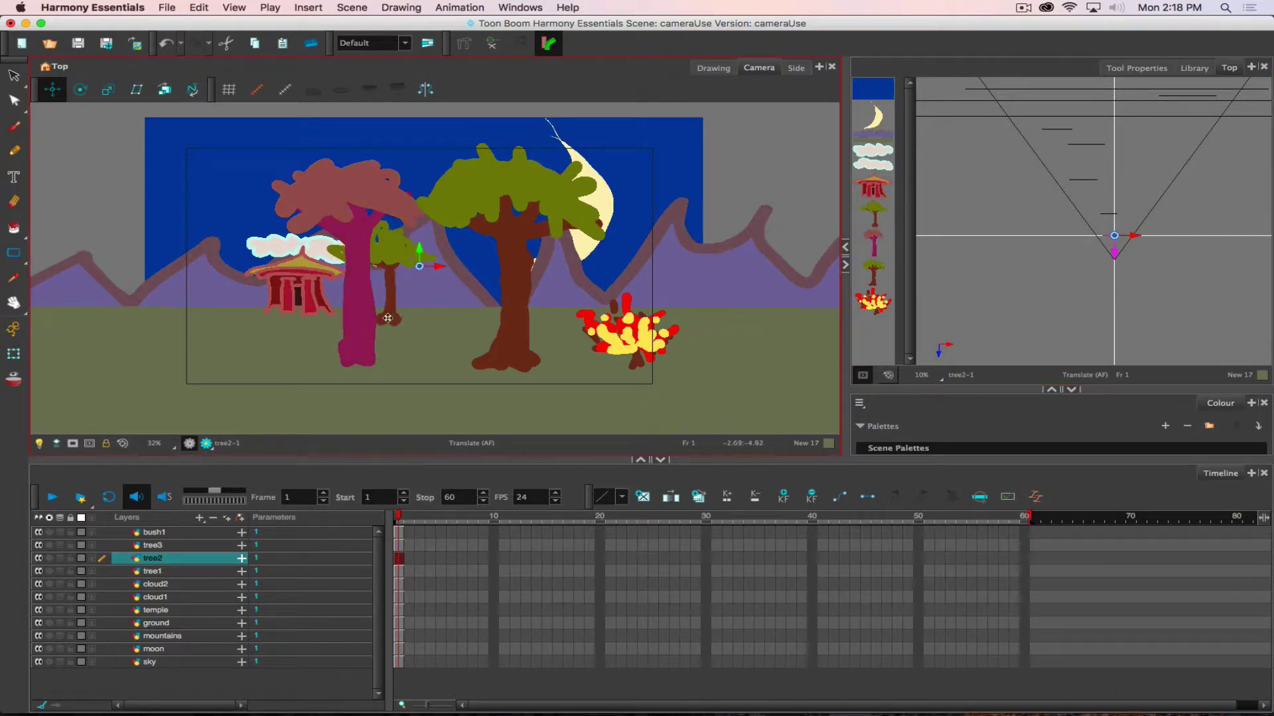
mouse_move(411, 319)
mouse_down()
mouse_move(417, 302)
mouse_move(408, 311)
mouse_up()
drag(1144, 243, 1138, 228)
drag(427, 300, 455, 304)
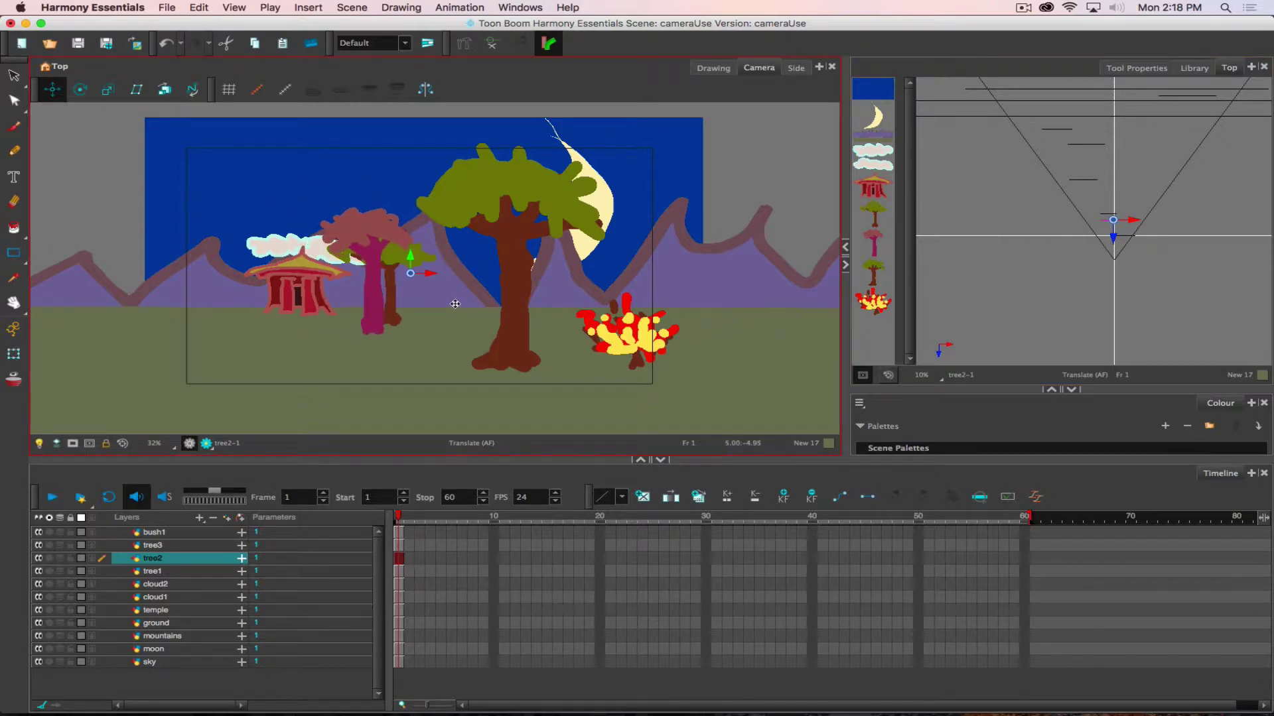
Step: Push tree3 back and move it left, just right of the green tree
click(400, 545)
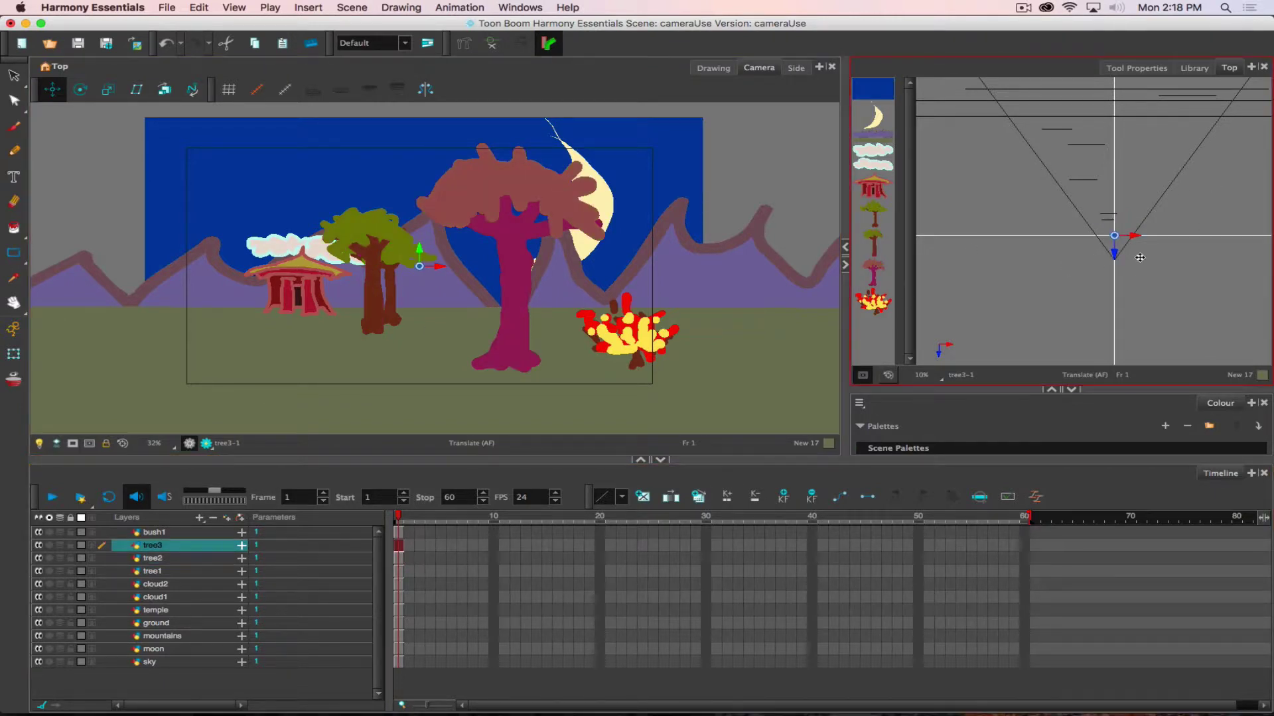
mouse_move(1140, 258)
mouse_down()
mouse_move(1129, 239)
mouse_move(1137, 249)
mouse_up()
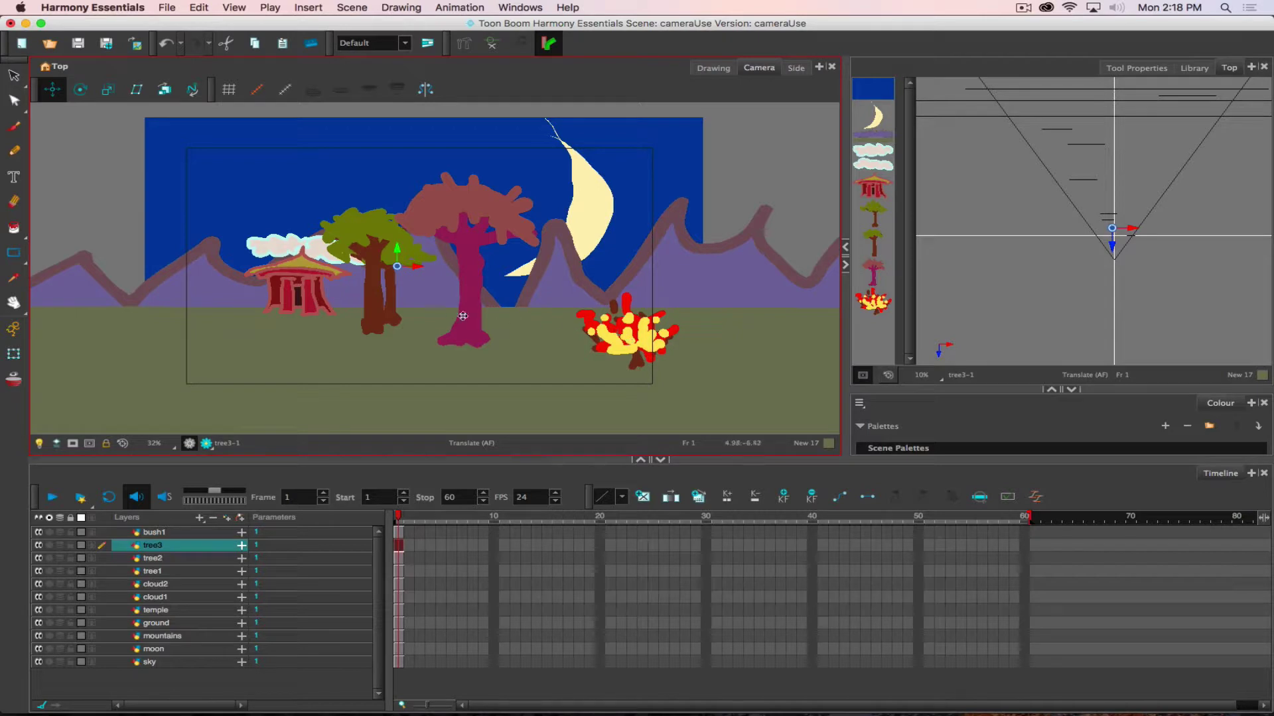
drag(467, 311, 439, 309)
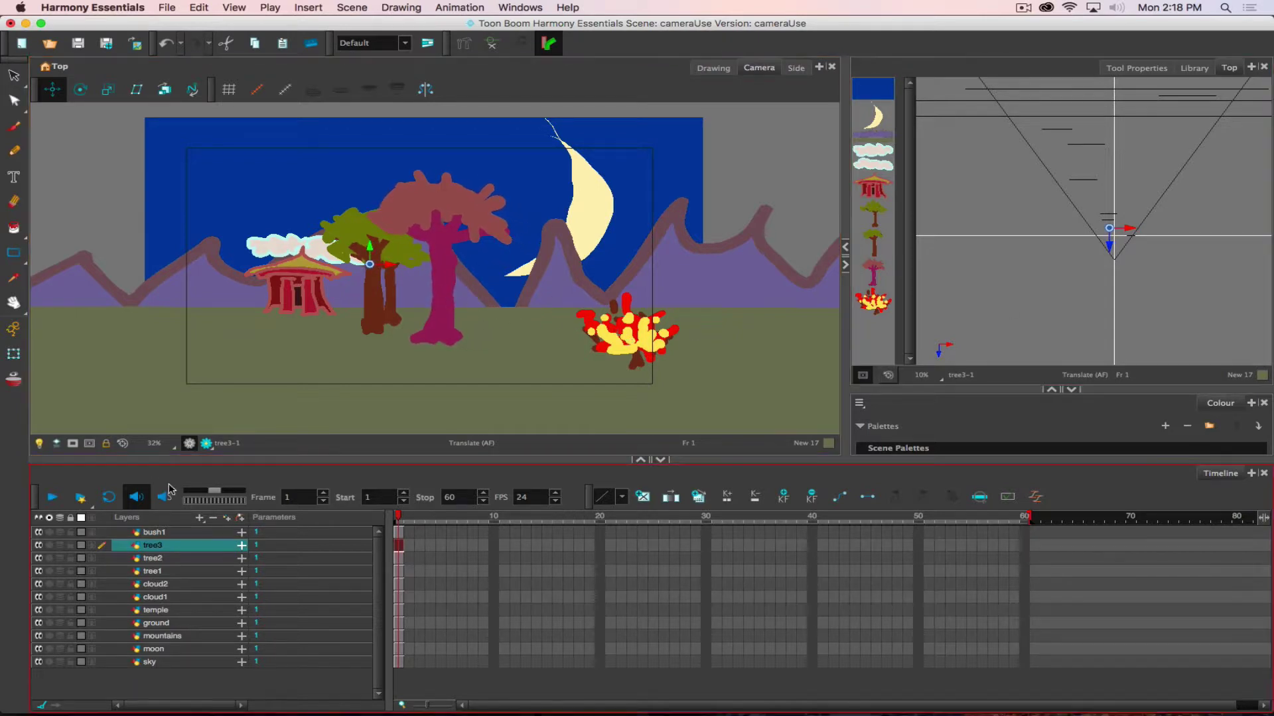
Step: Drag bush1 left toward the centre and slightly back in the Top view
click(1101, 250)
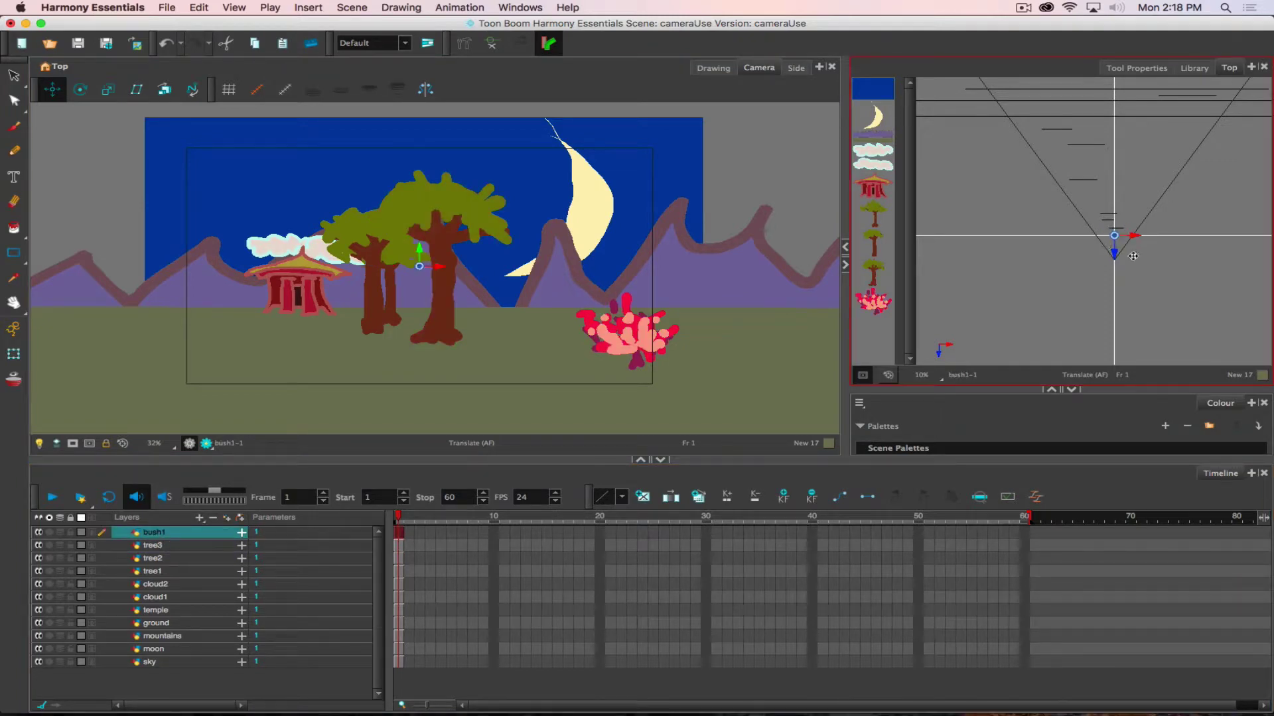
mouse_move(1132, 256)
mouse_down()
mouse_move(1093, 253)
mouse_move(1110, 244)
mouse_move(1111, 254)
mouse_up()
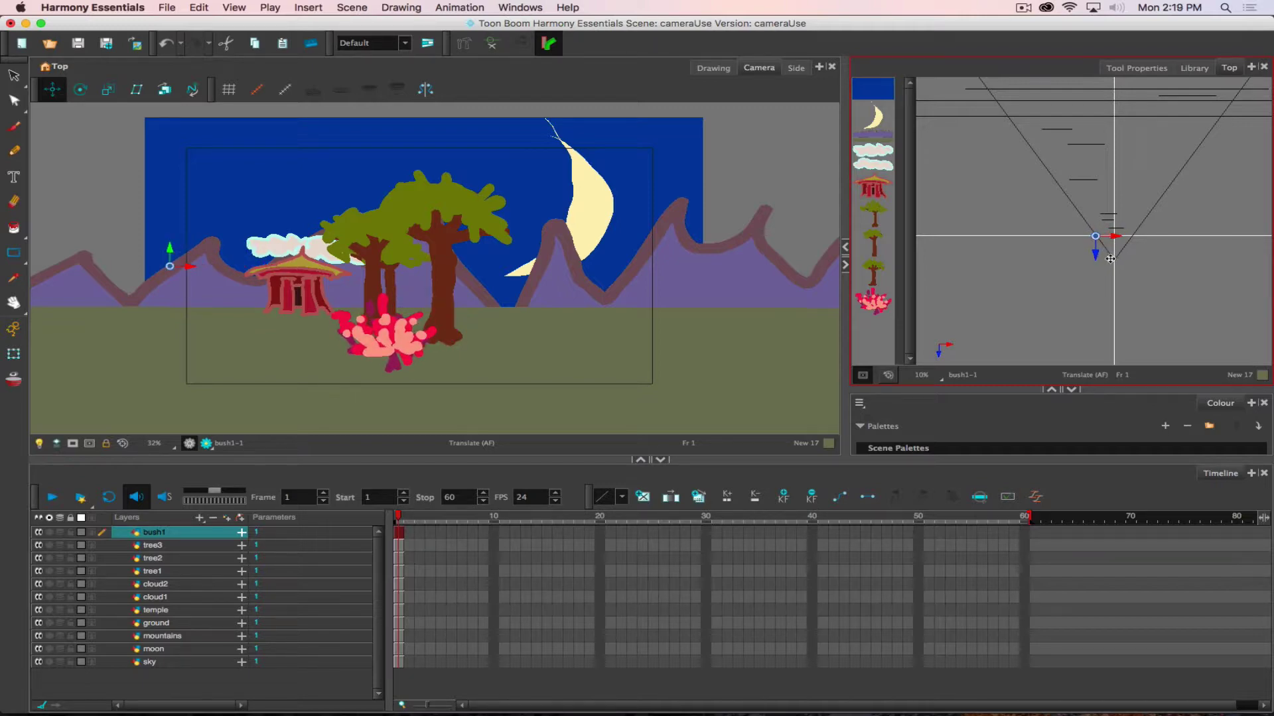
drag(1111, 253, 1111, 250)
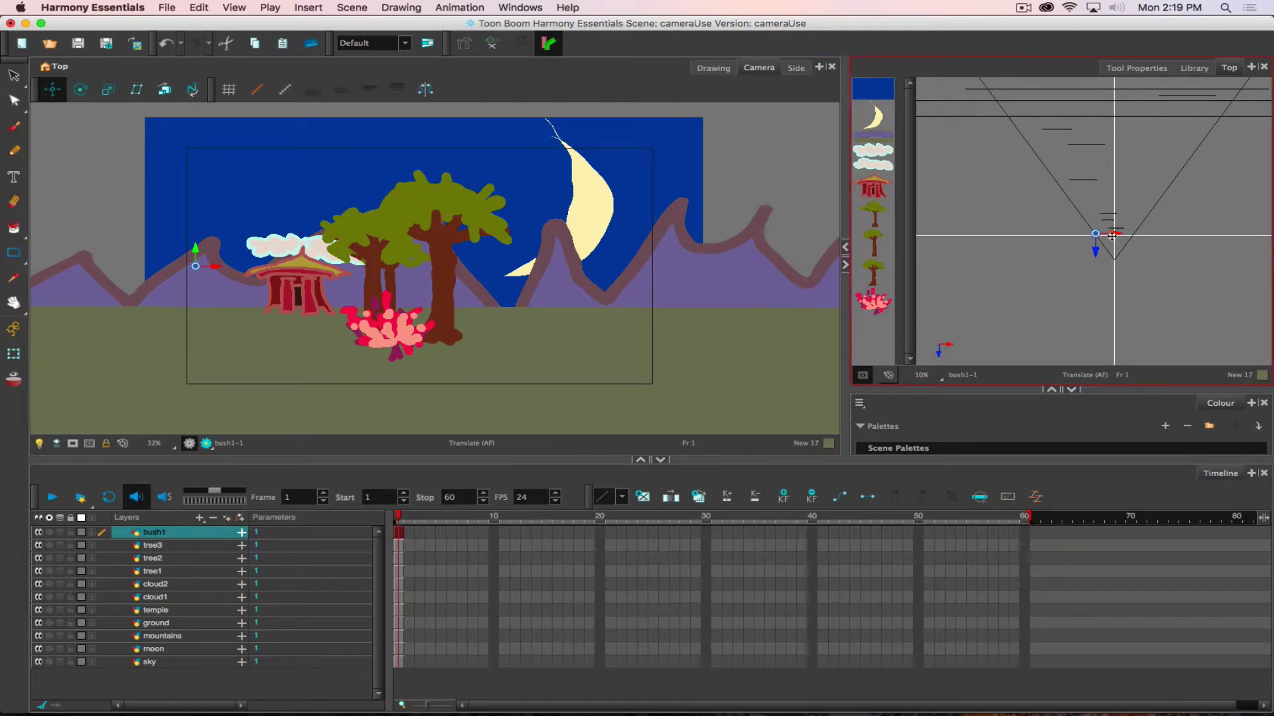
click(794, 68)
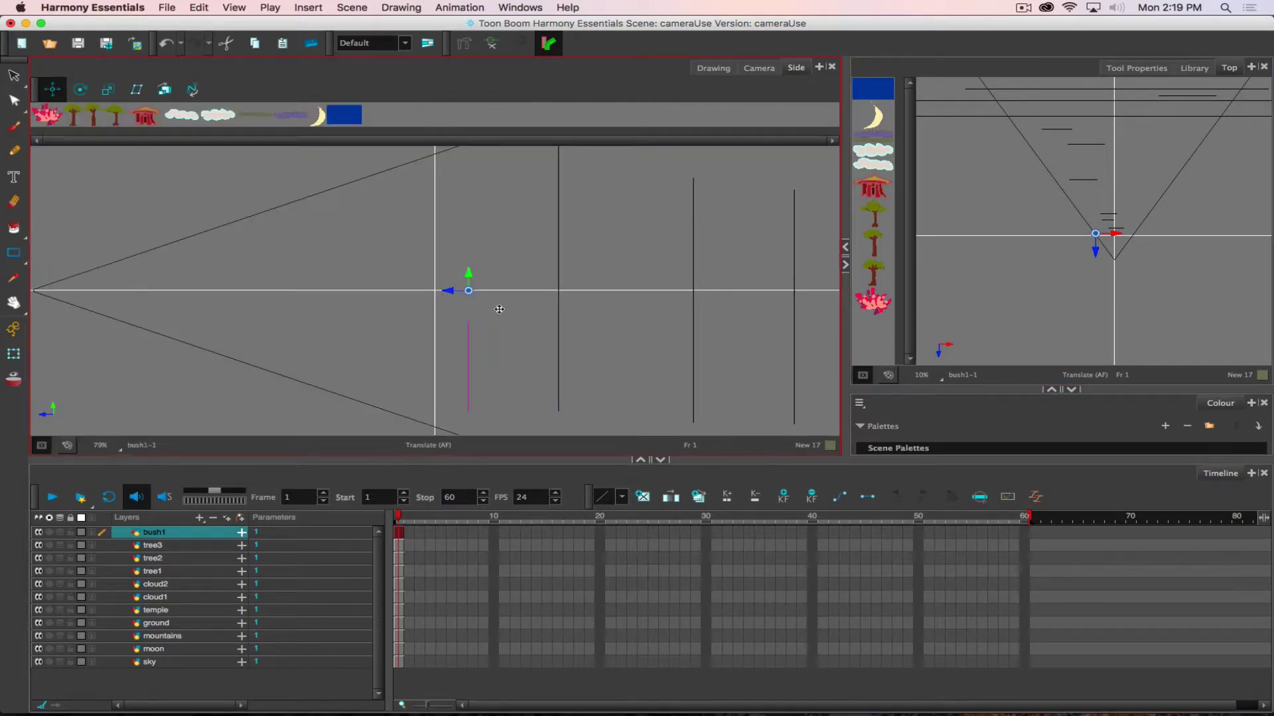
scroll(571, 304, down, 5)
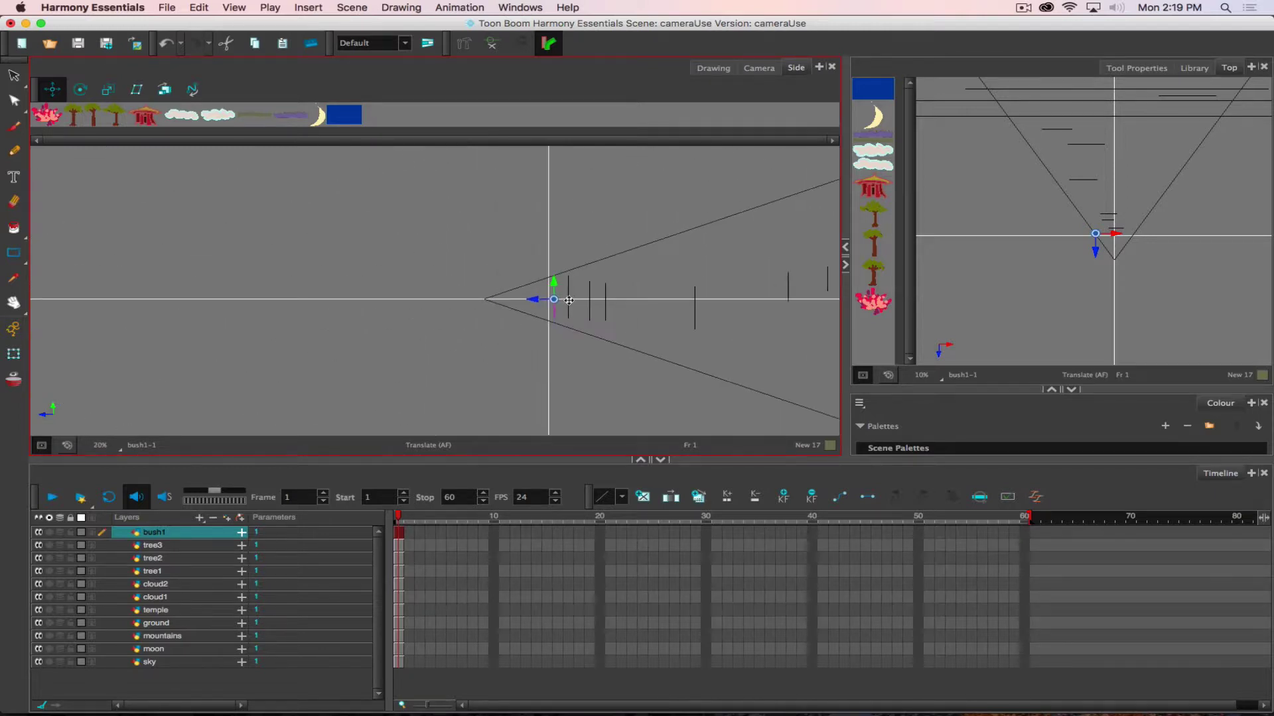
drag(652, 322, 372, 294)
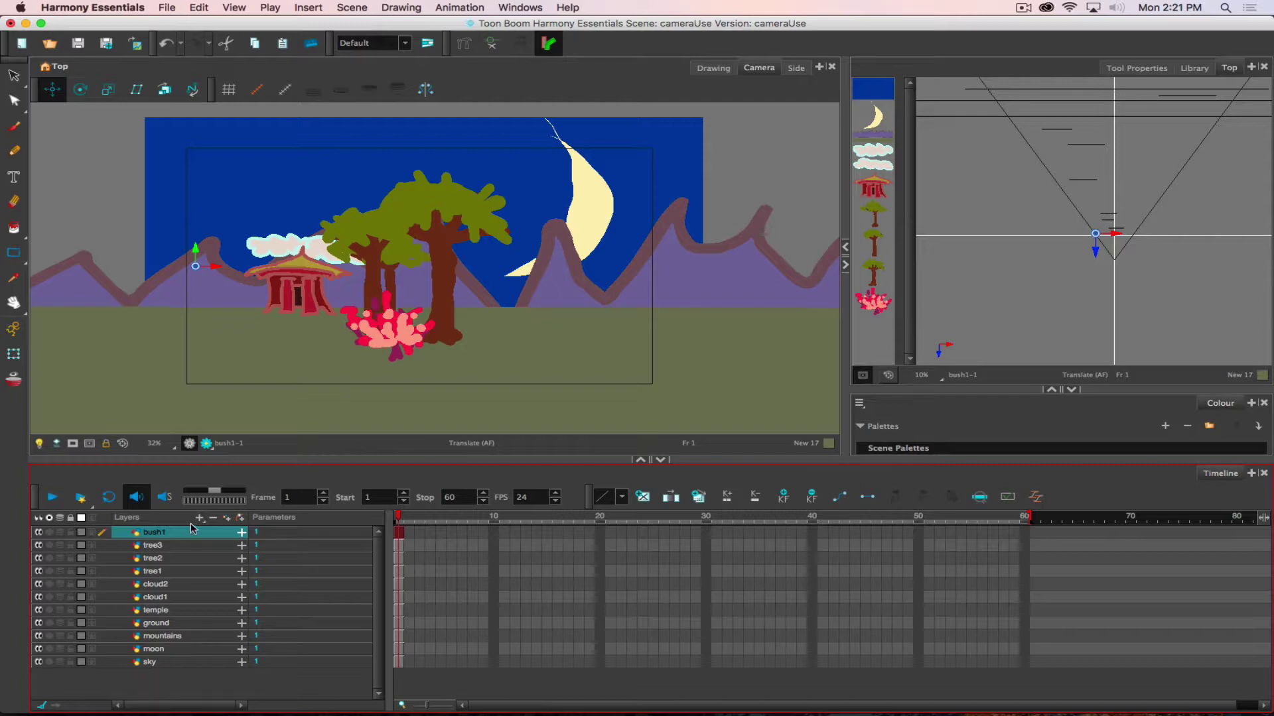
Step: Add a Camera layer from the Layers + menu and open its Layer Properties
click(165, 7)
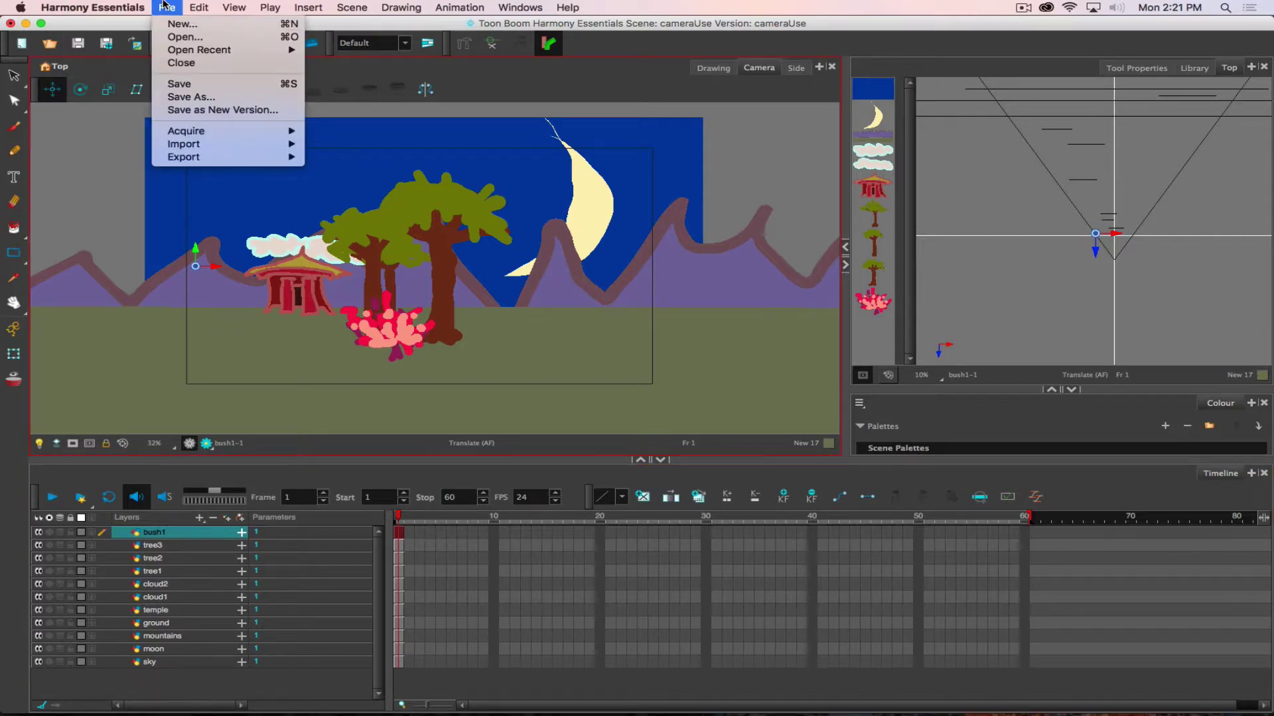
mouse_move(302, 6)
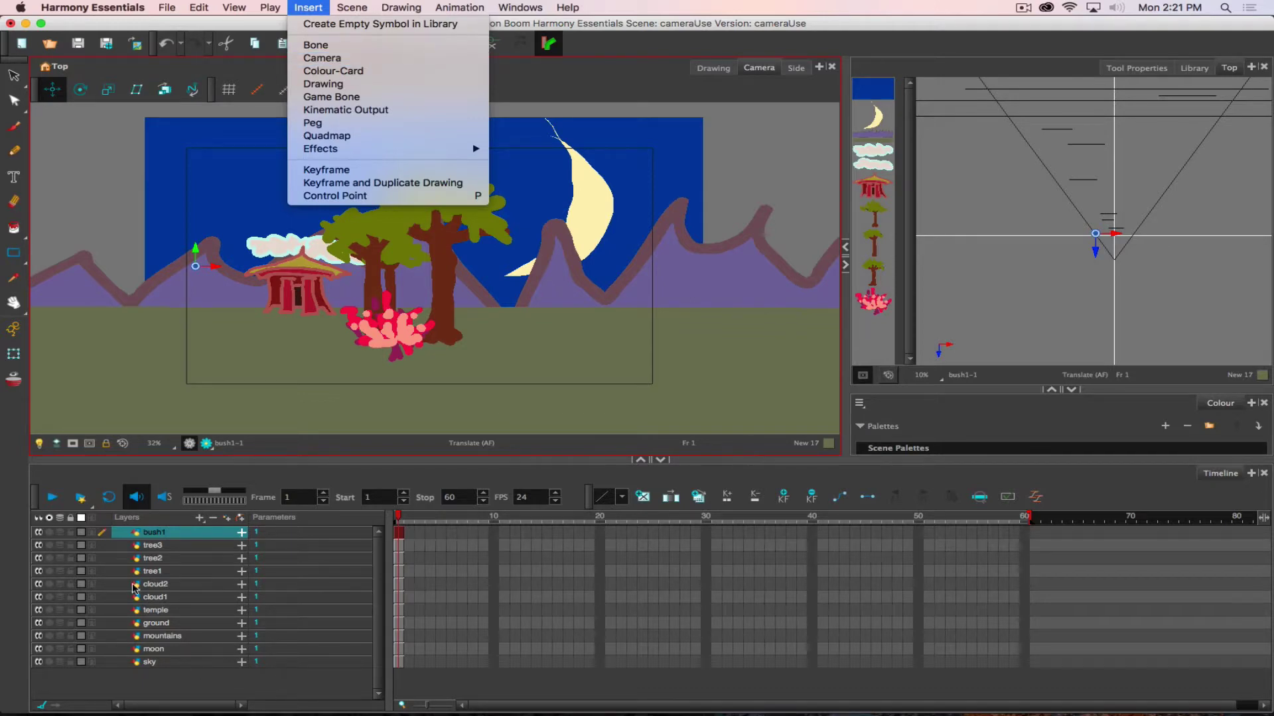
click(199, 518)
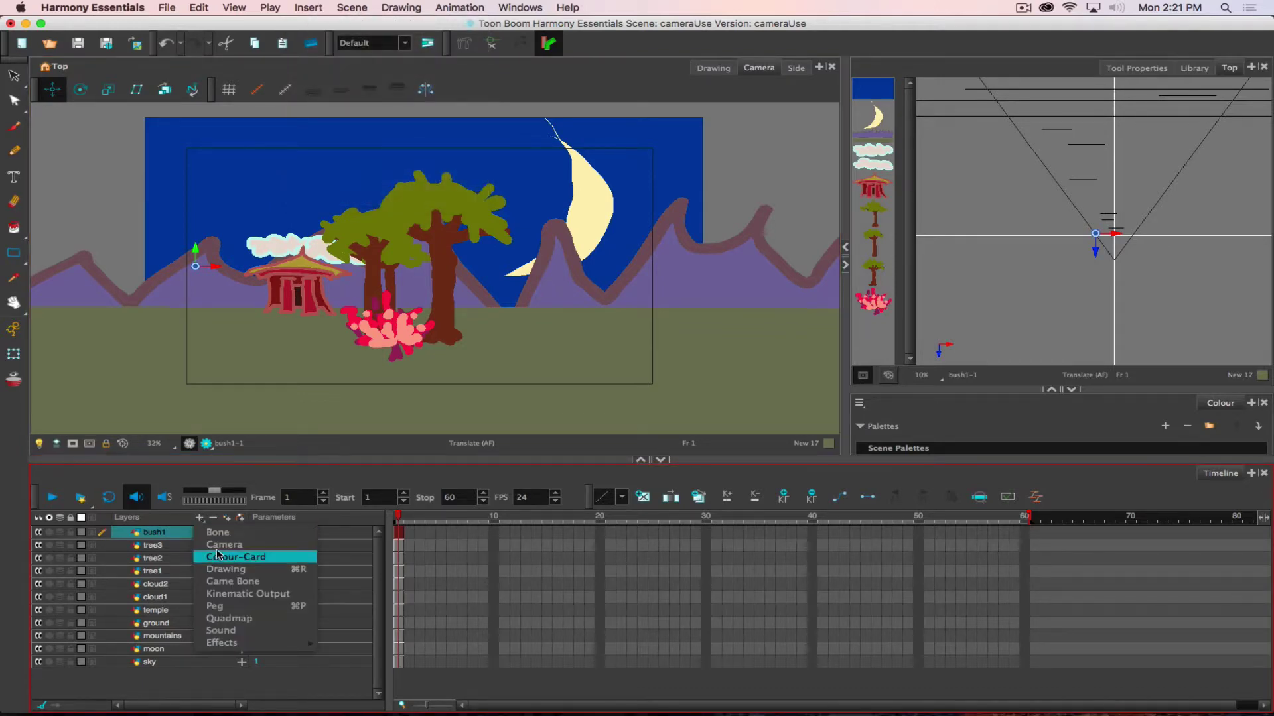
click(213, 547)
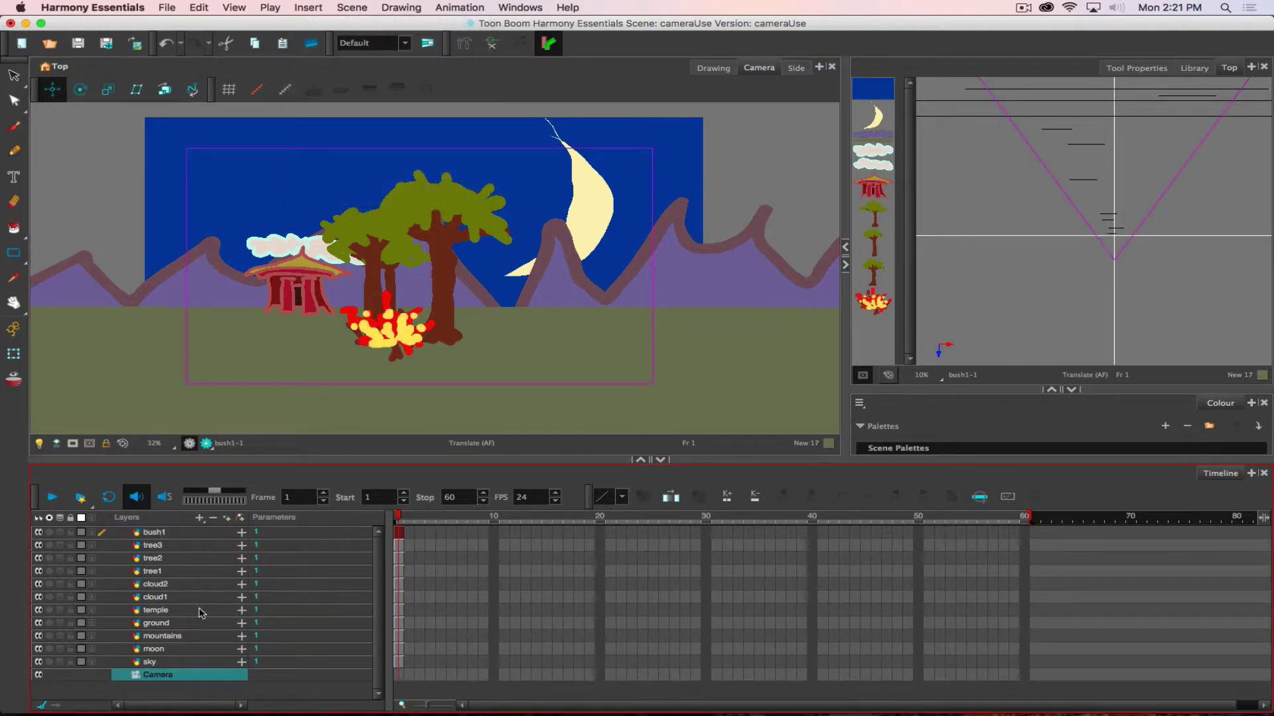
double_click(136, 676)
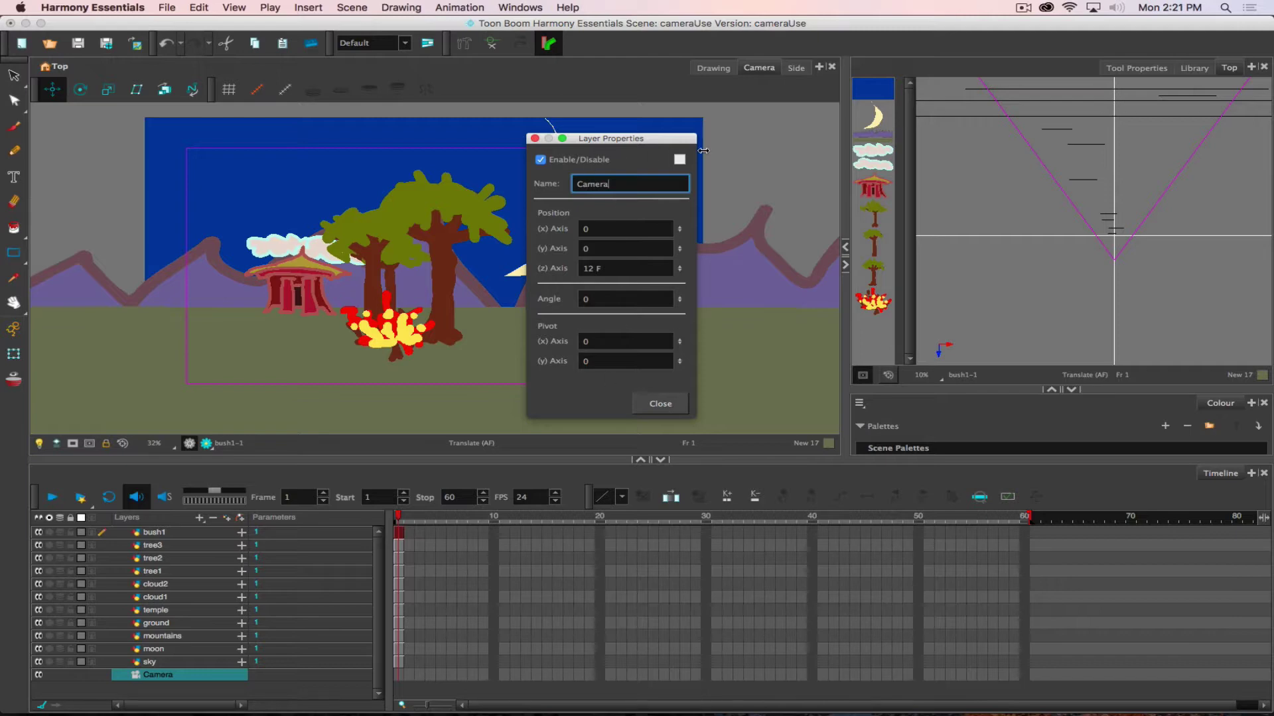
Step: Close Layer Properties, add a Camera-P peg above the Camera layer with Ctrl+P, and collapse it
click(535, 140)
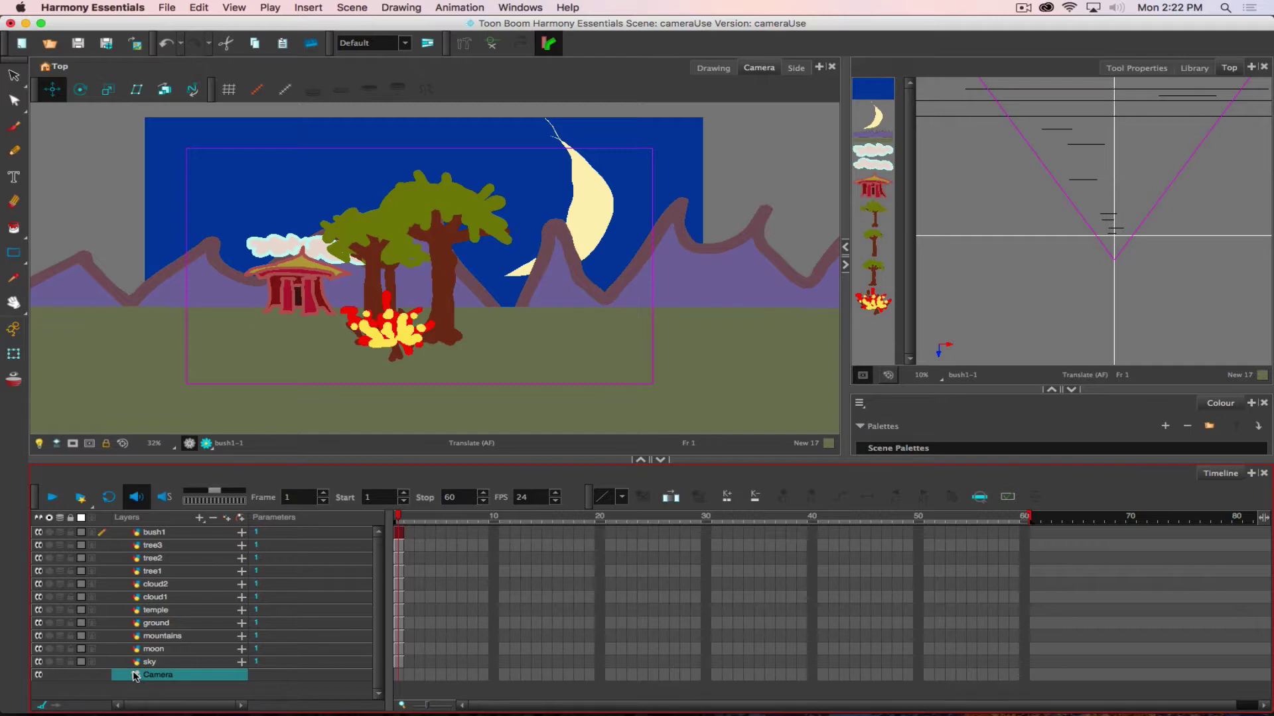
key(super+p)
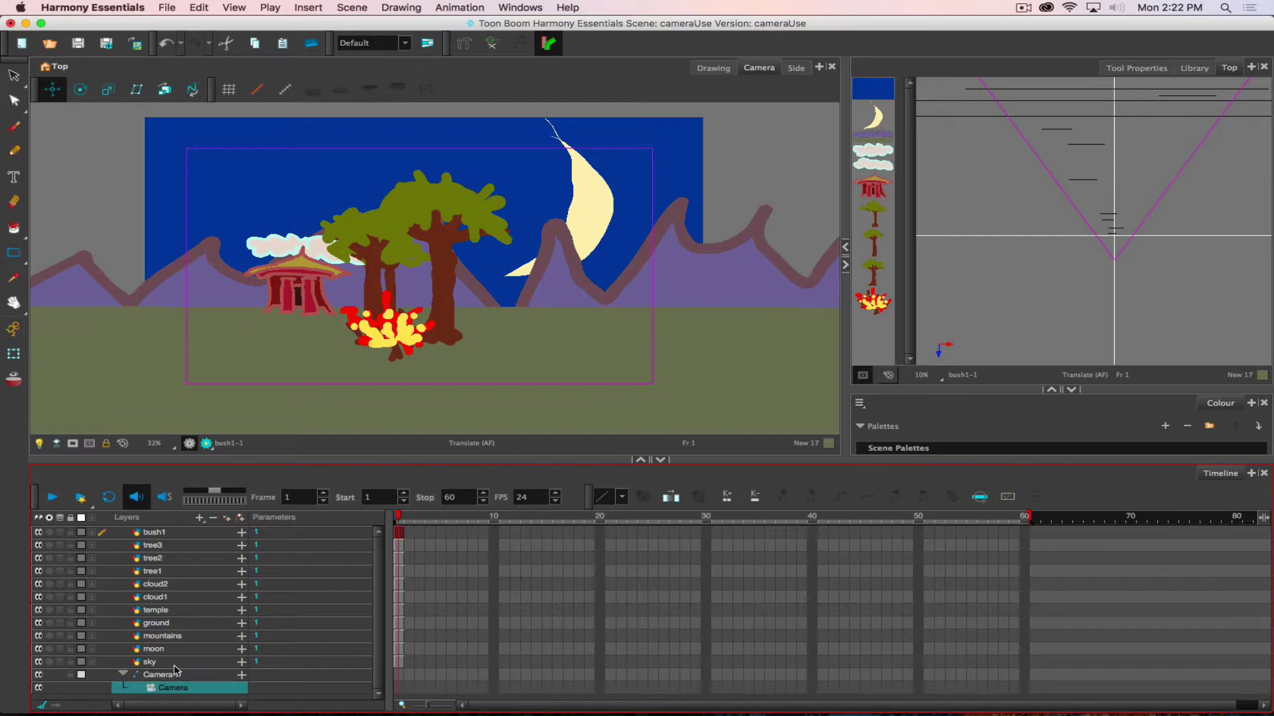
click(123, 674)
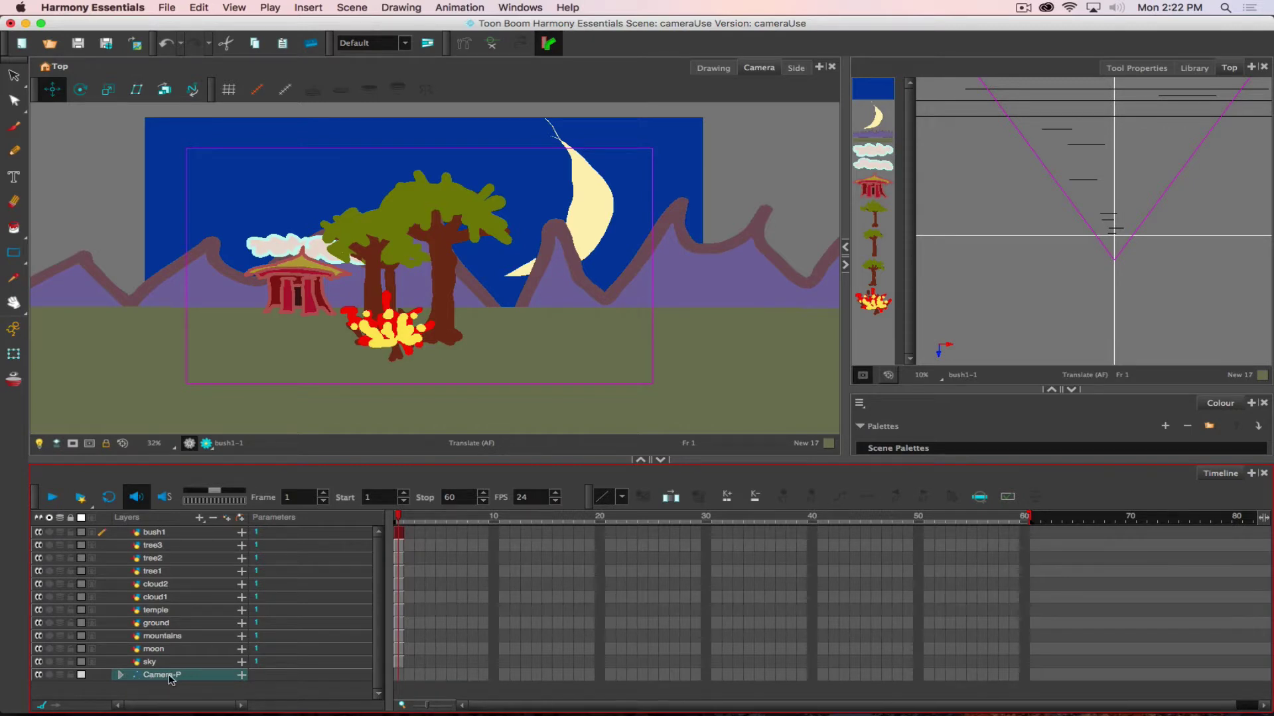
Step: Select frame 1 on the Camera-P row in the Timeline
click(400, 675)
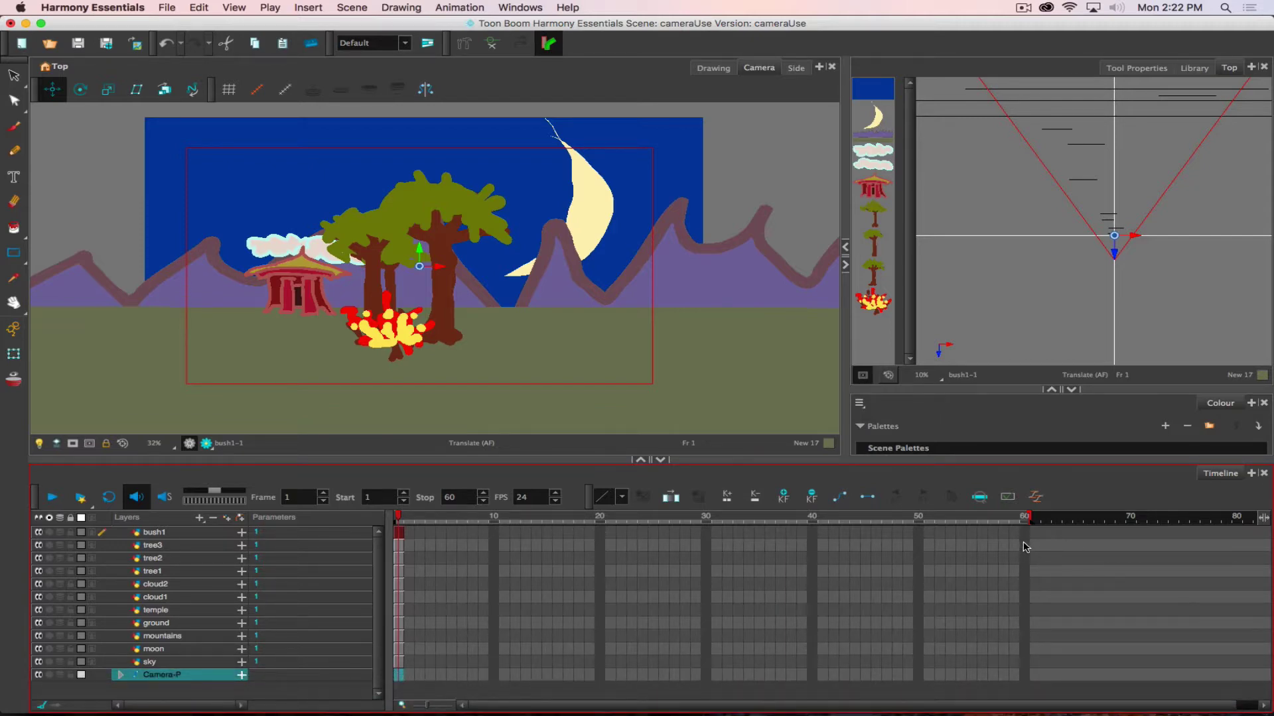
Step: Extend bush1 through sky to frame 60 with F5, then reselect Camera-P at frame 1
drag(1026, 533, 1025, 661)
key(ctrl+v)
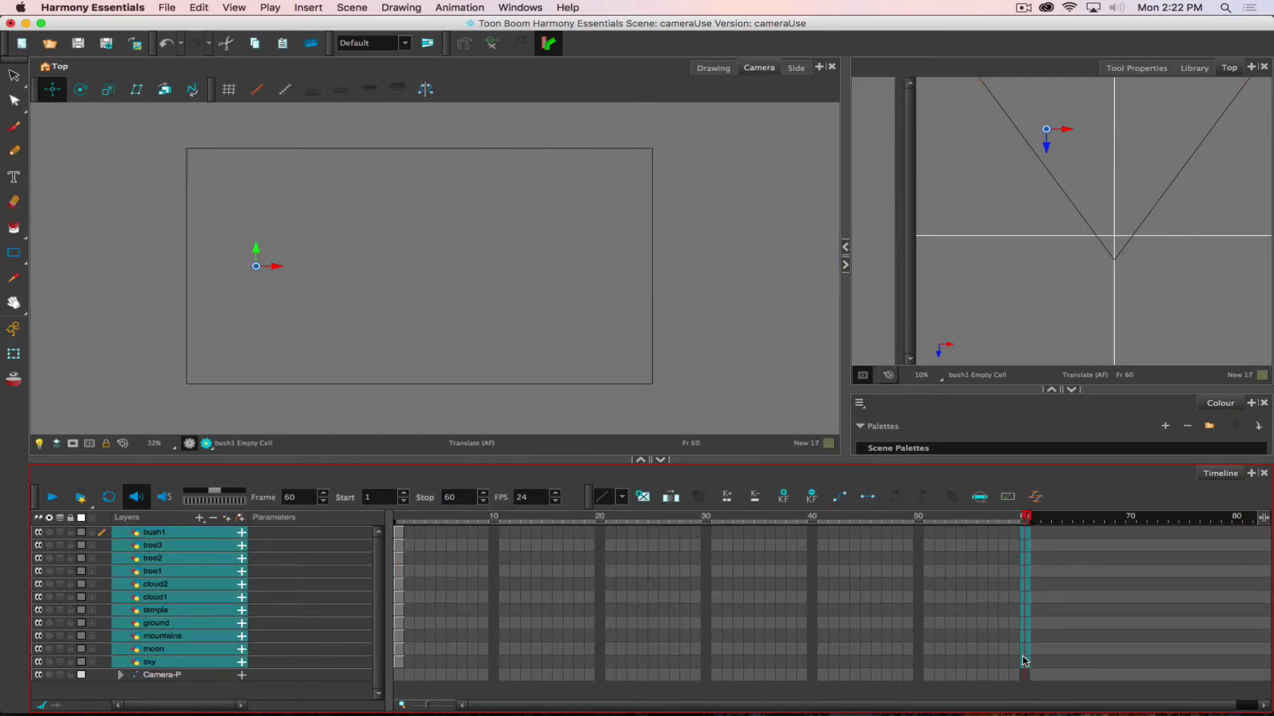
key(F5)
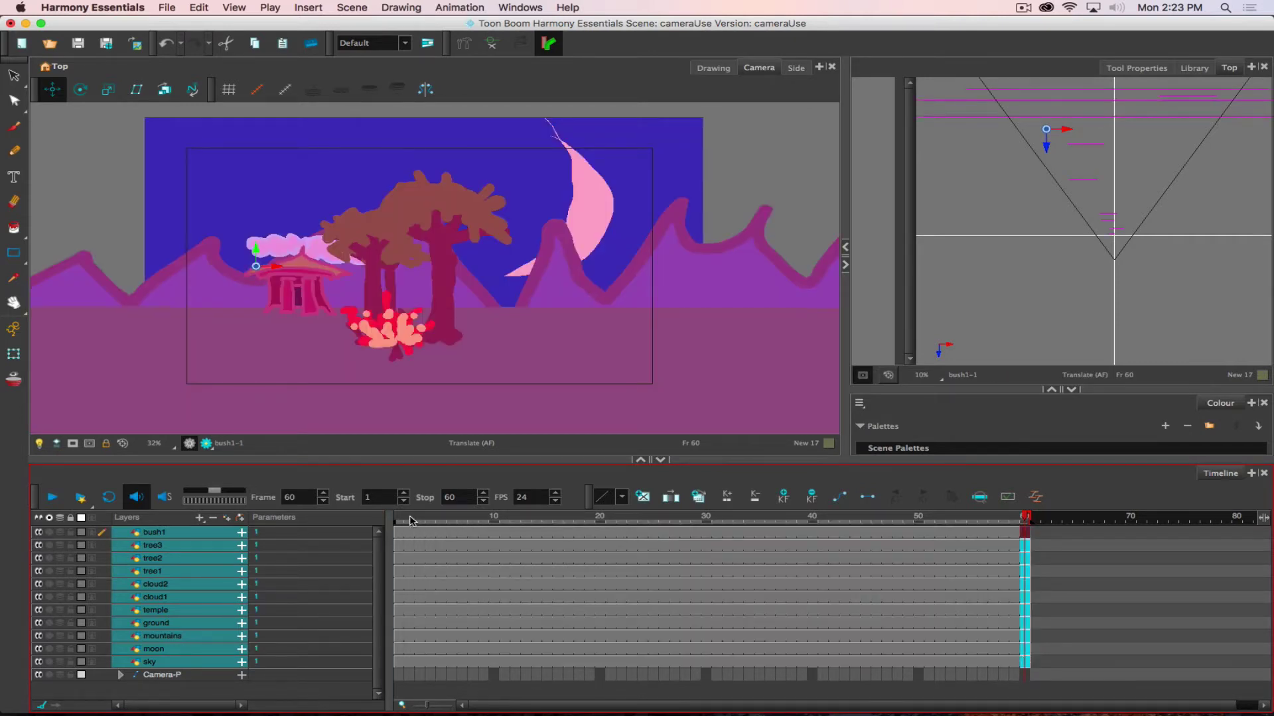
drag(401, 533, 401, 662)
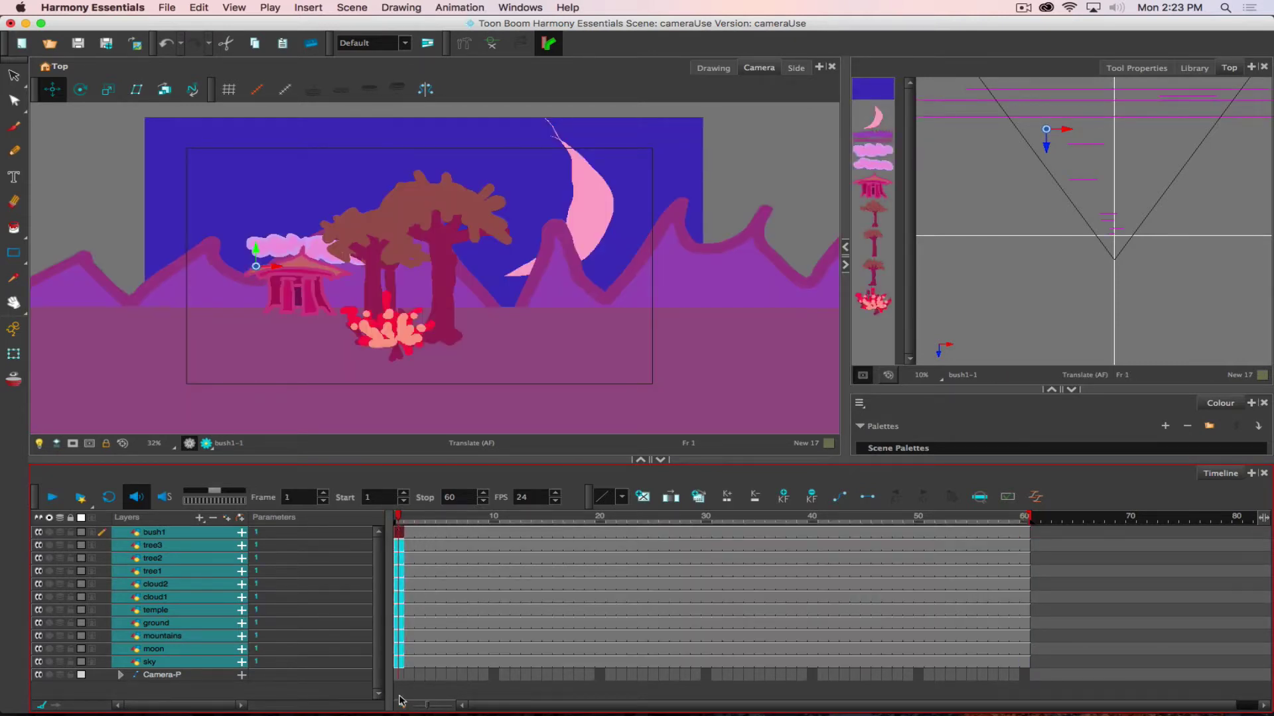
click(399, 676)
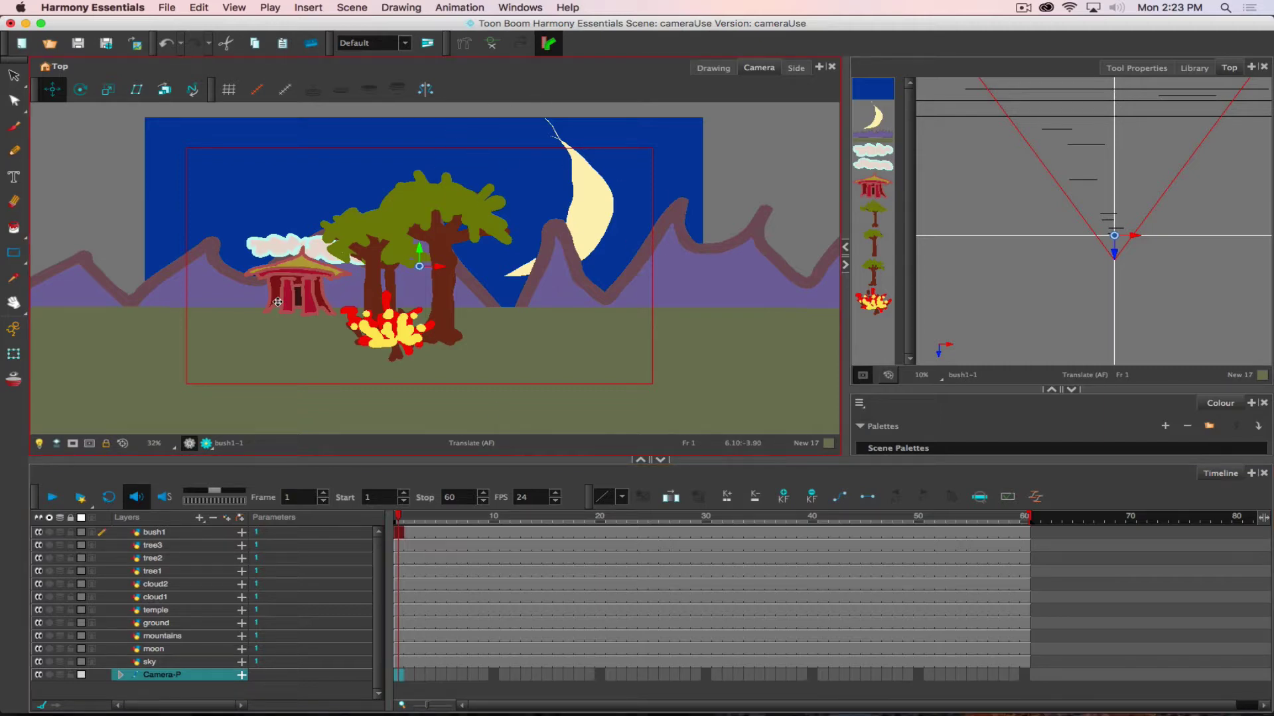
Step: Select Camera-P at frame 10 and attempt a camera move, undoing the accidental change
click(16, 333)
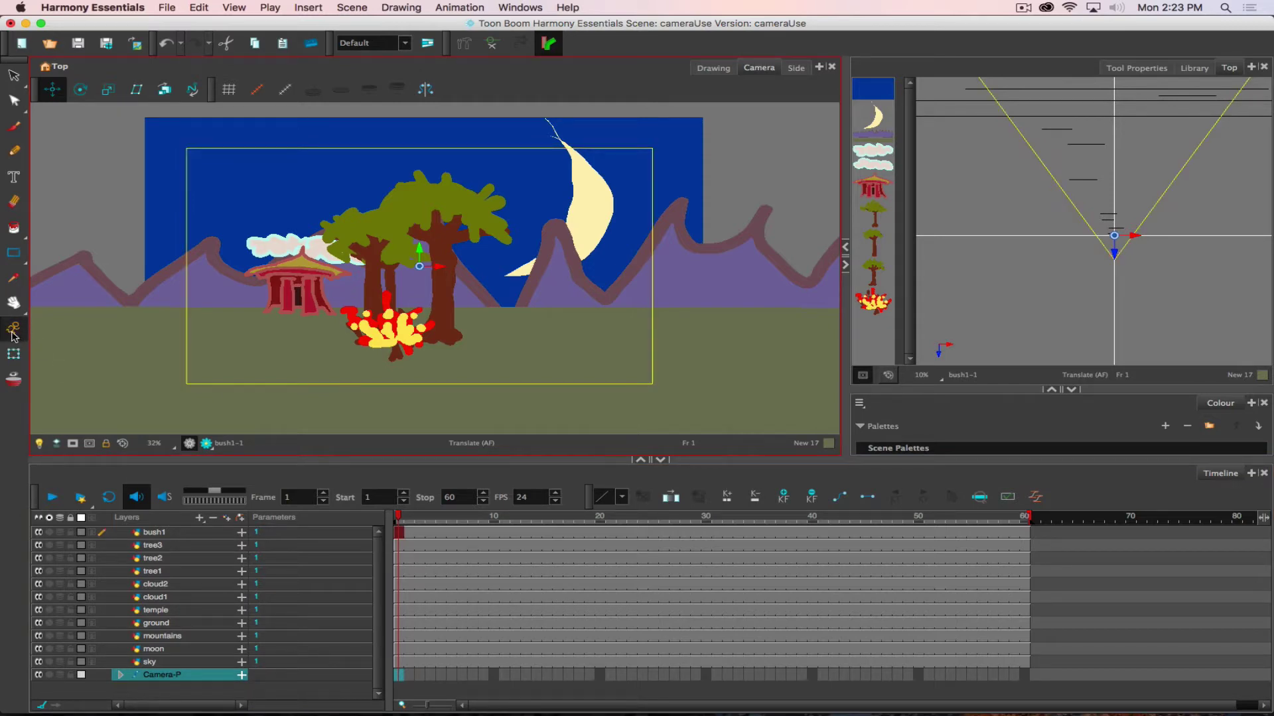
click(411, 685)
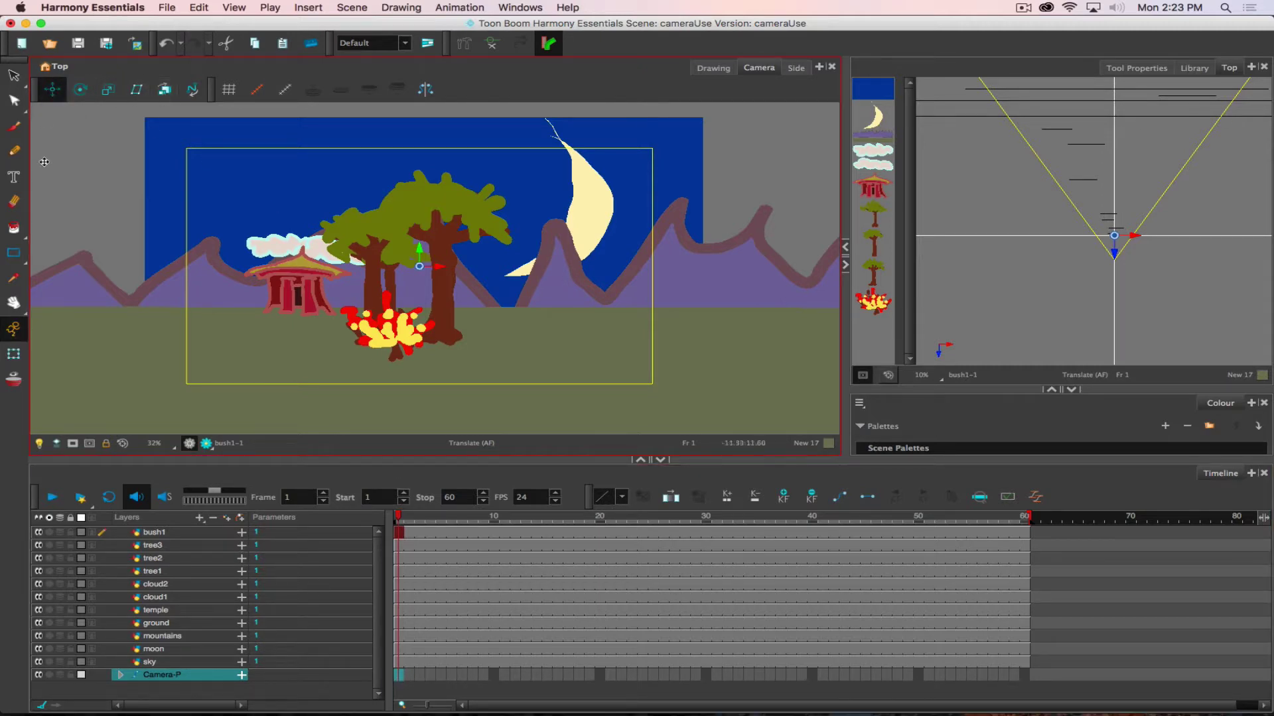
click(13, 353)
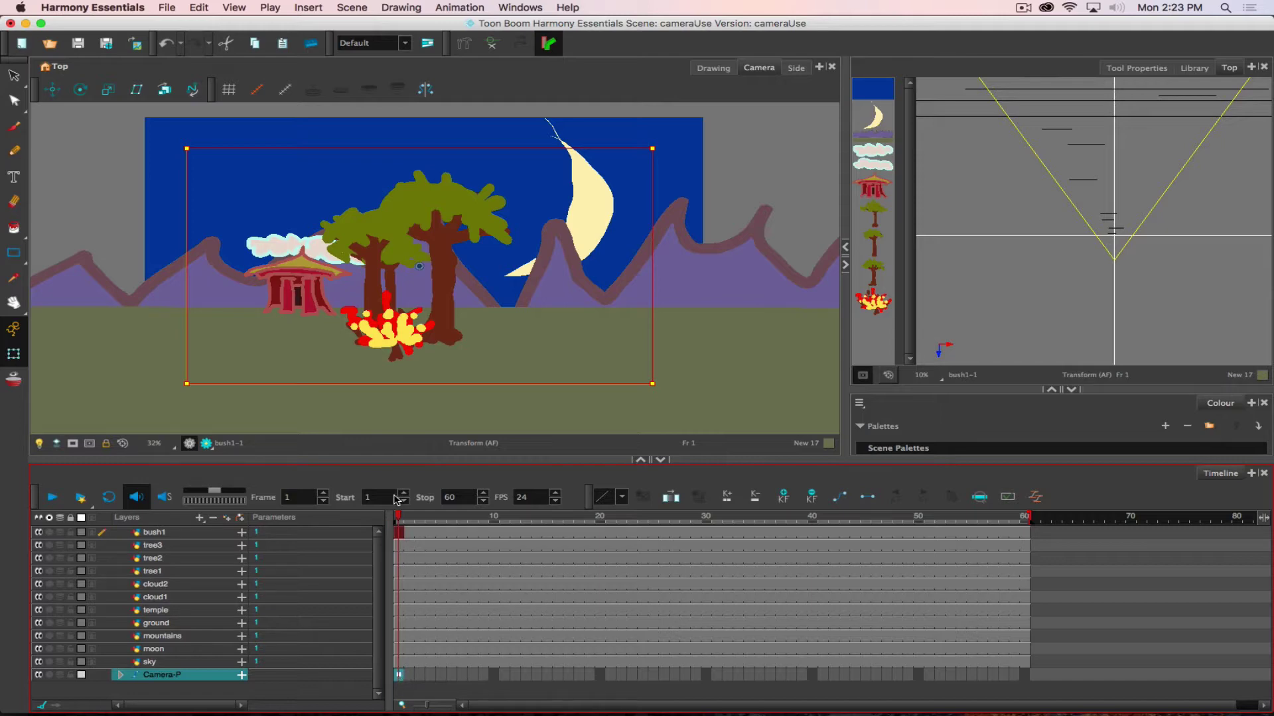
click(400, 532)
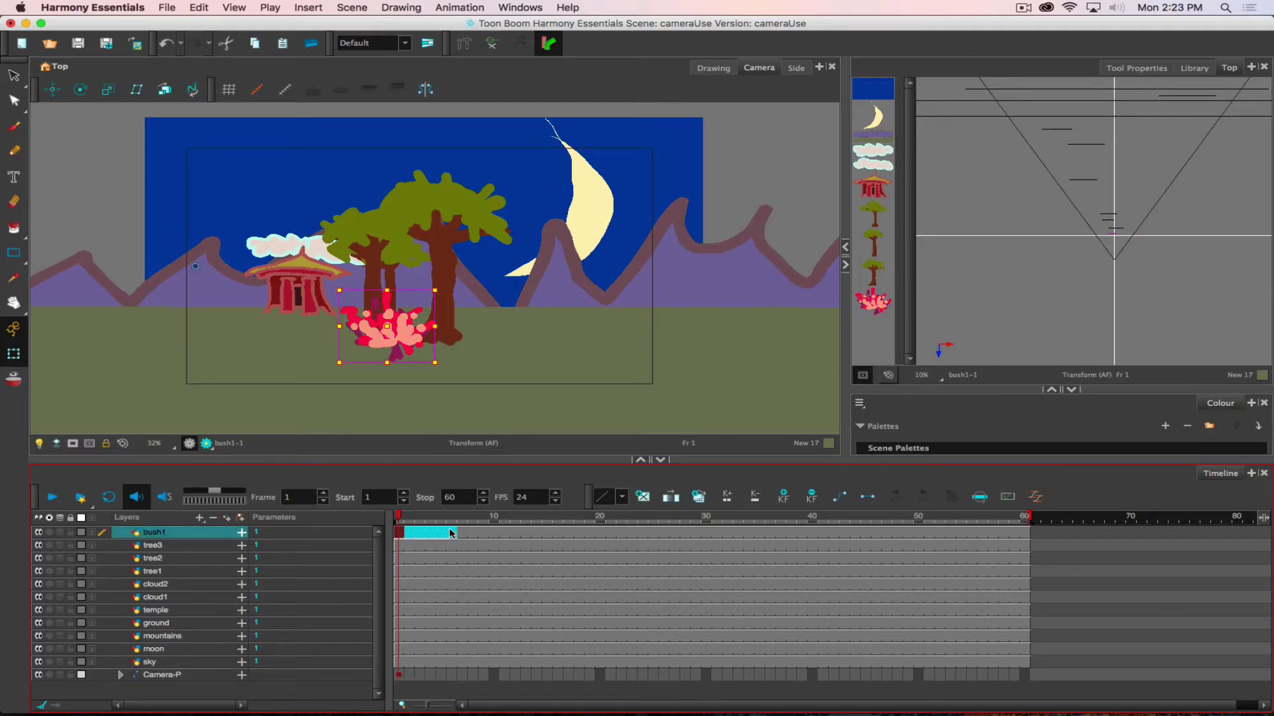
click(494, 522)
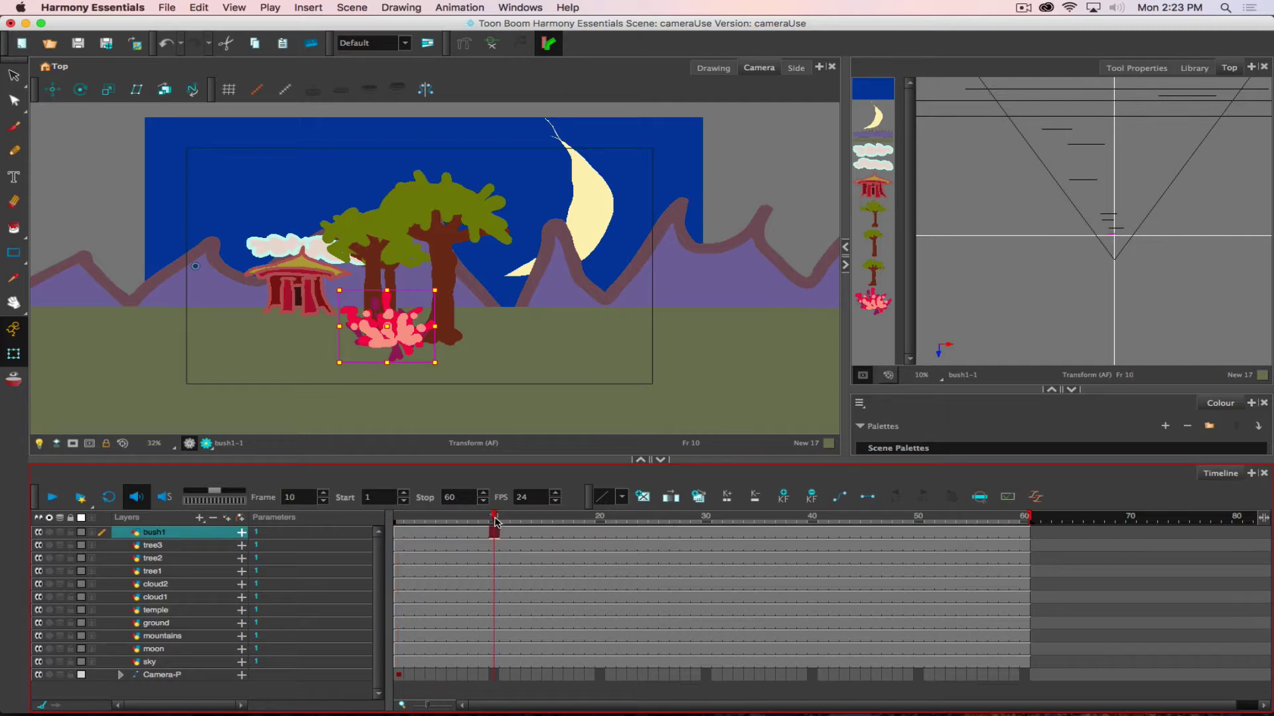
click(496, 676)
drag(456, 260, 528, 262)
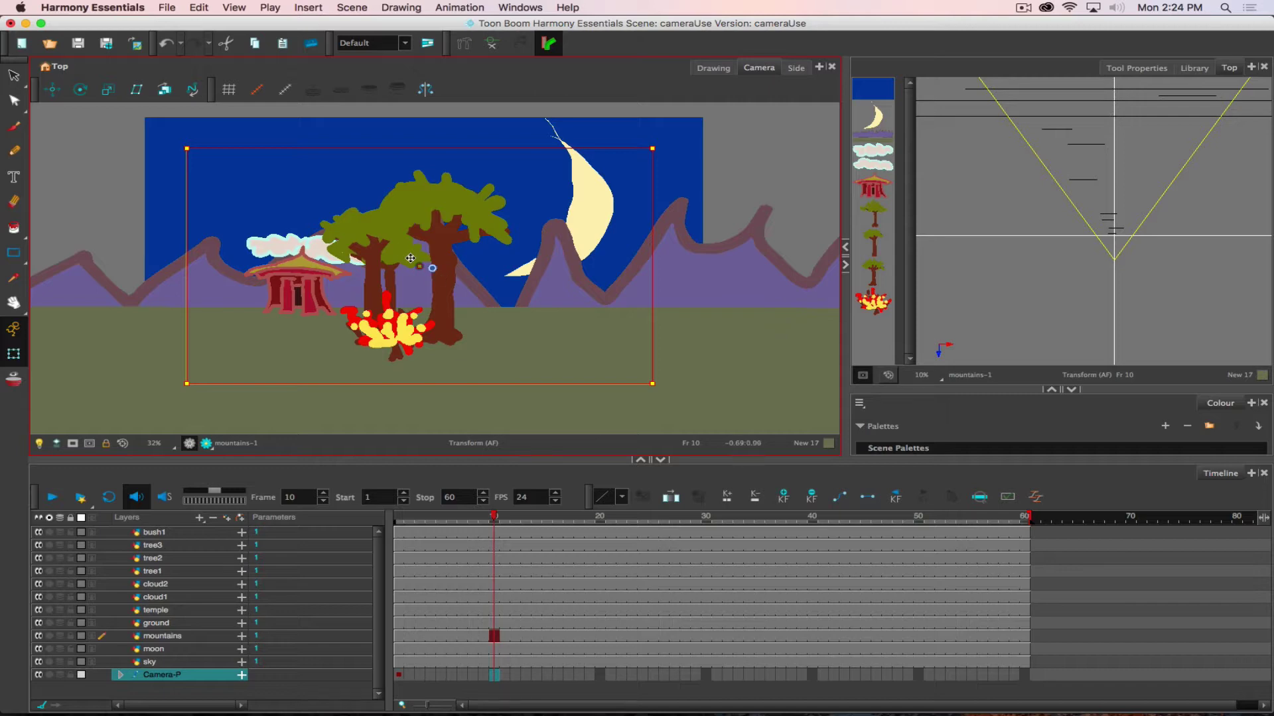
key(ctrl+z)
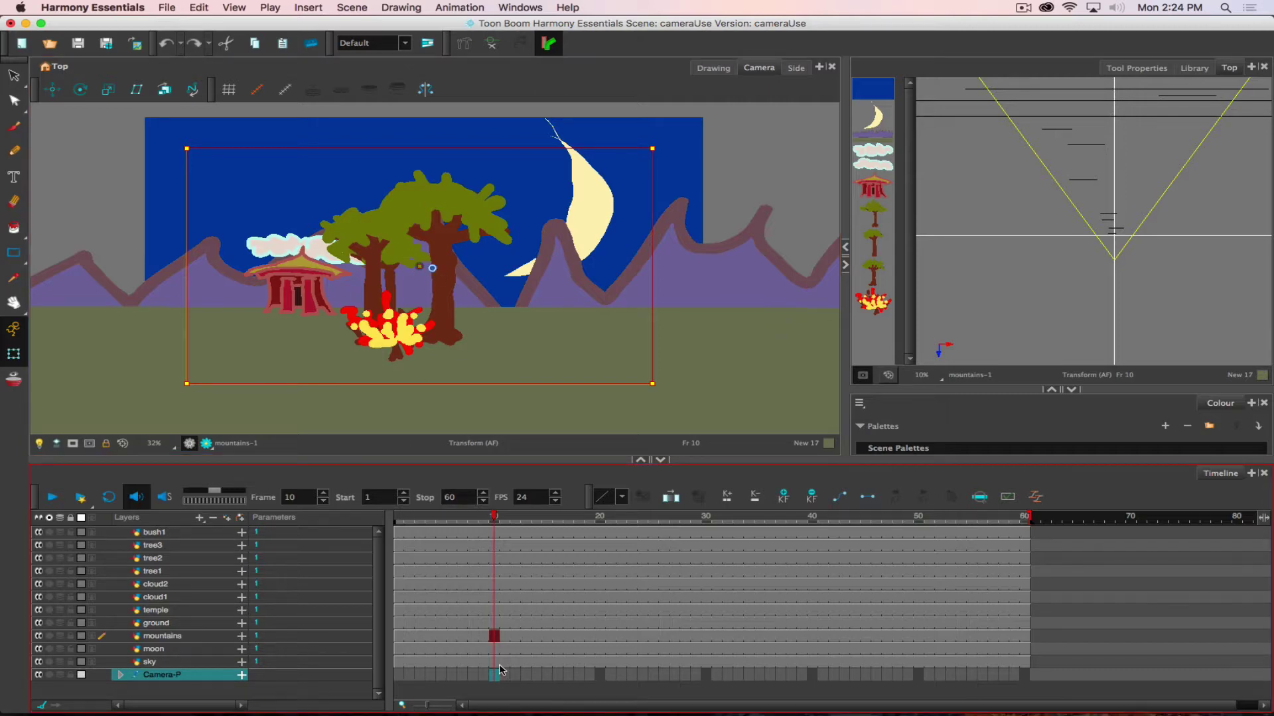
click(400, 675)
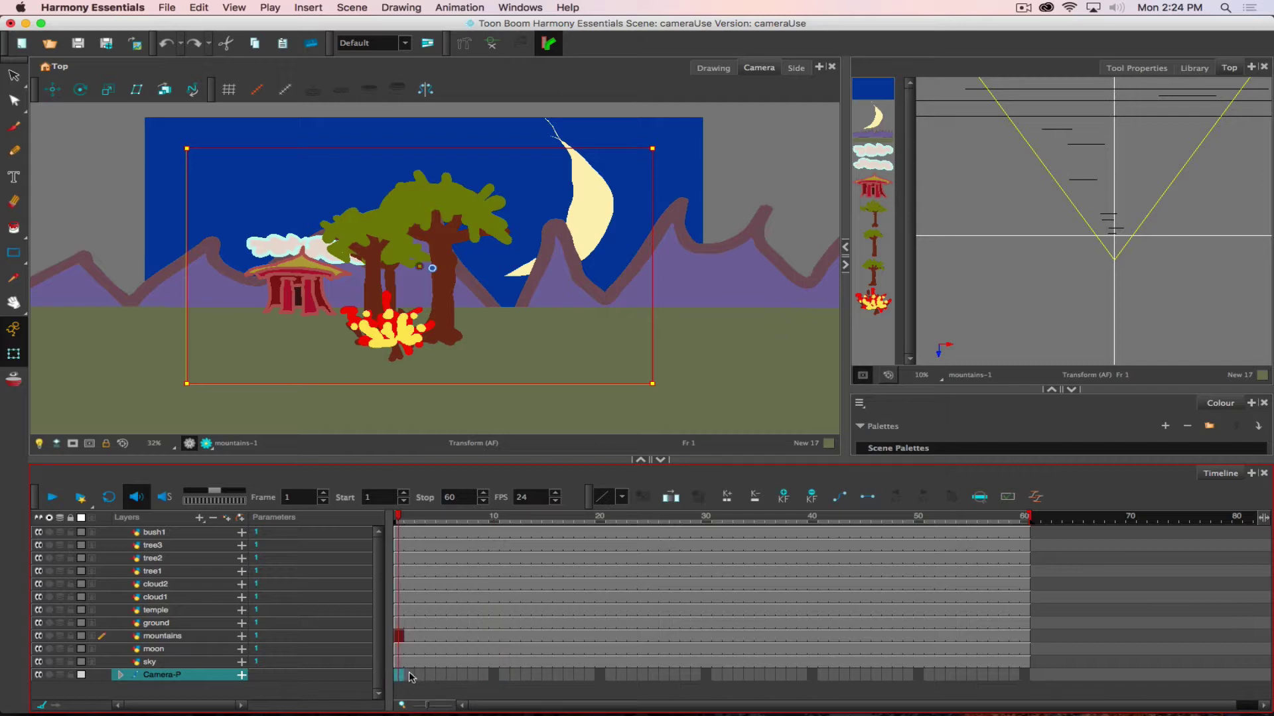
click(494, 675)
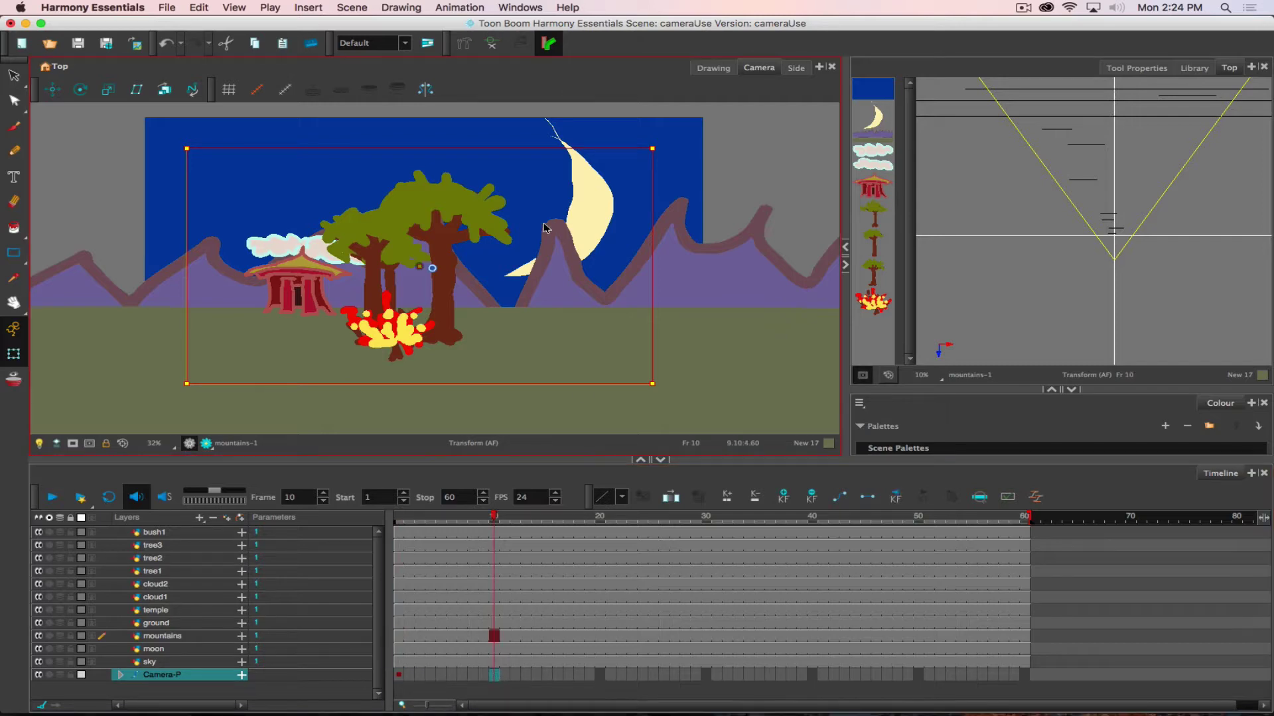
Step: Pull the camera back at frame 10, keyframe it, then pan it left at frame 14
click(962, 100)
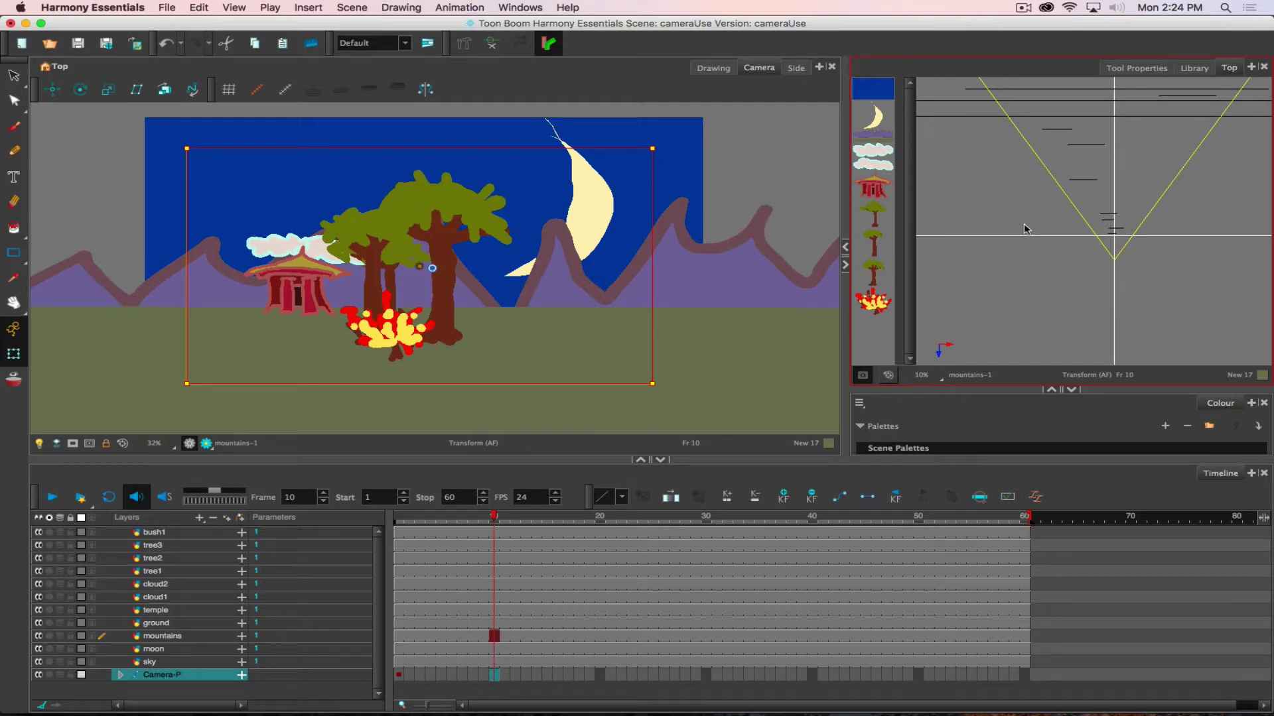
click(53, 89)
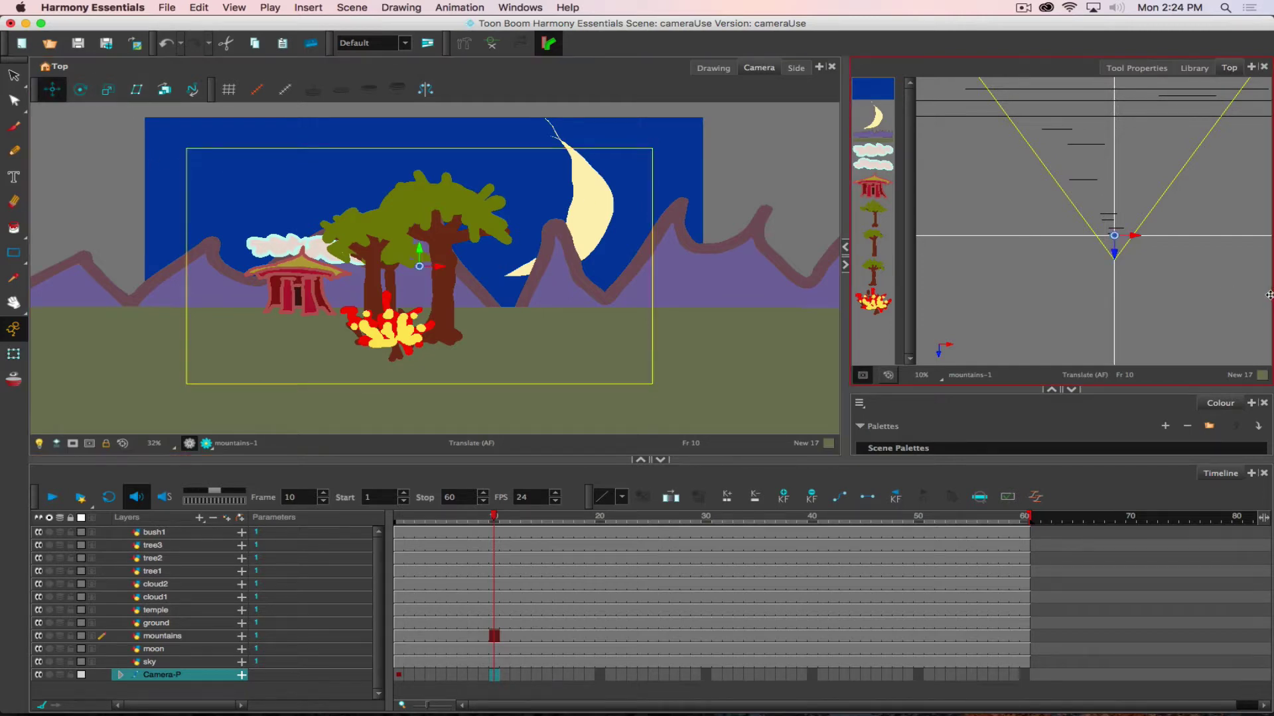
drag(1123, 262, 1123, 291)
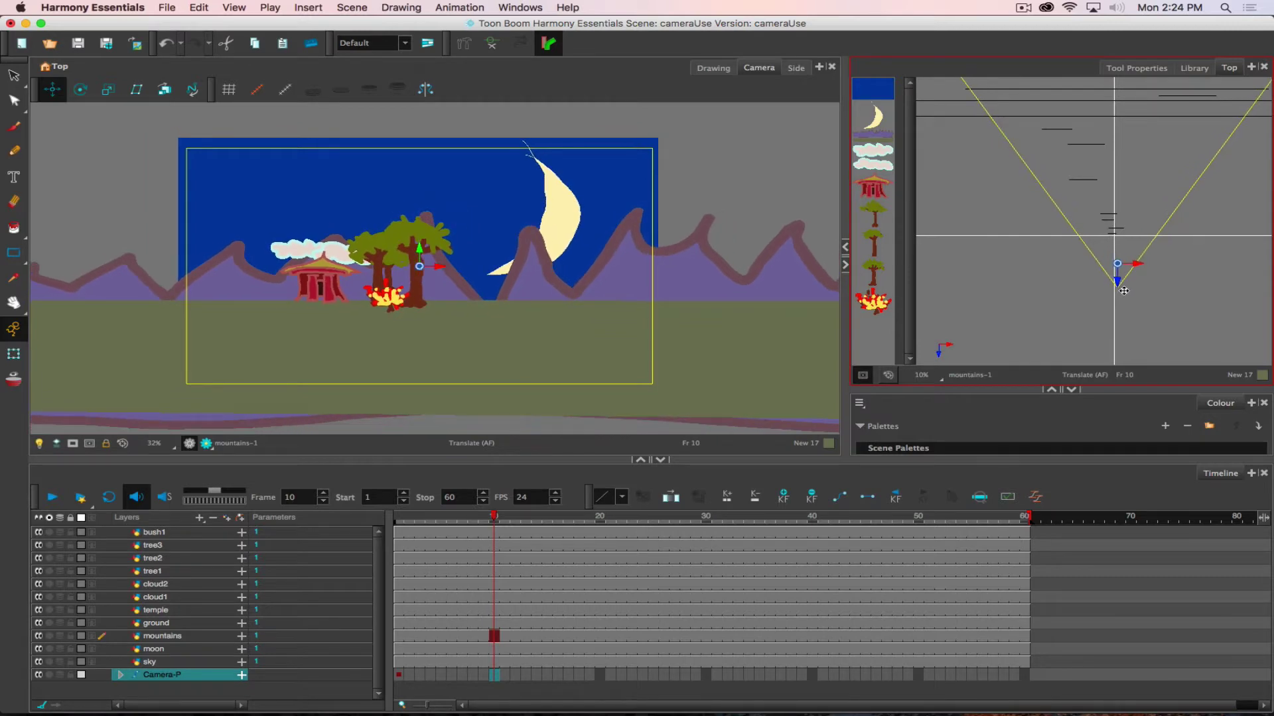
click(498, 518)
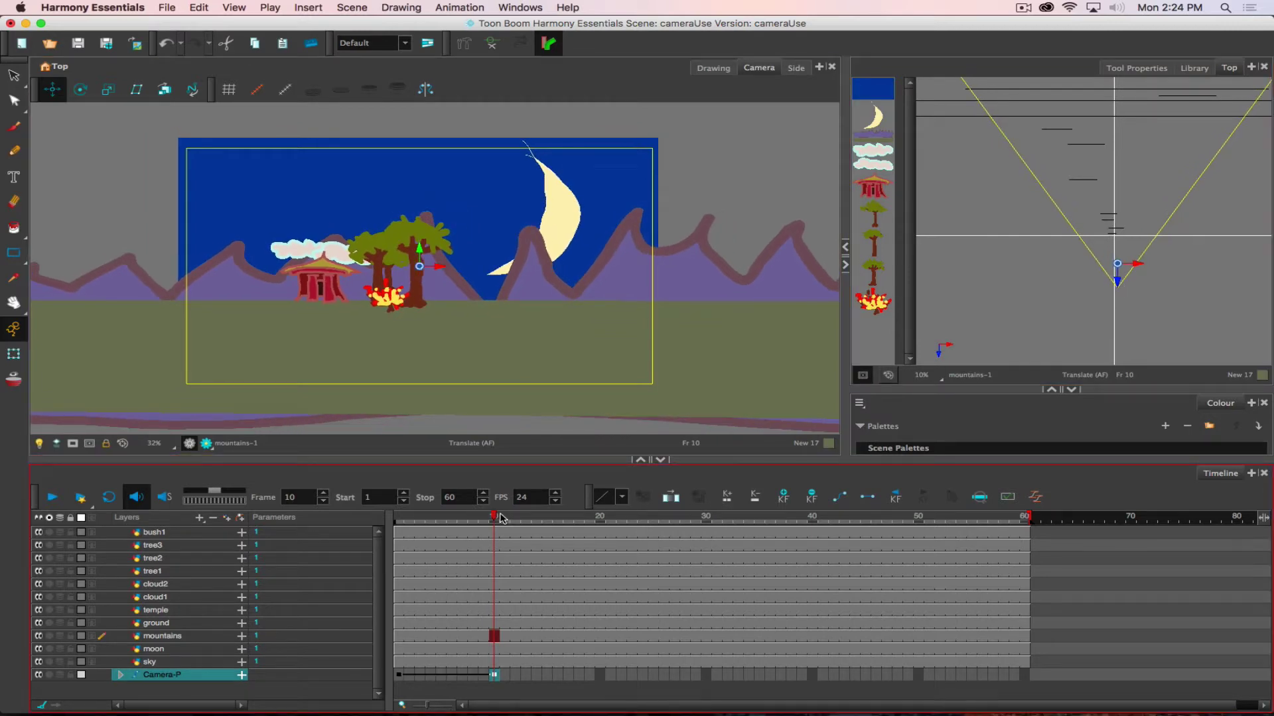
drag(495, 520, 542, 510)
drag(471, 274, 296, 237)
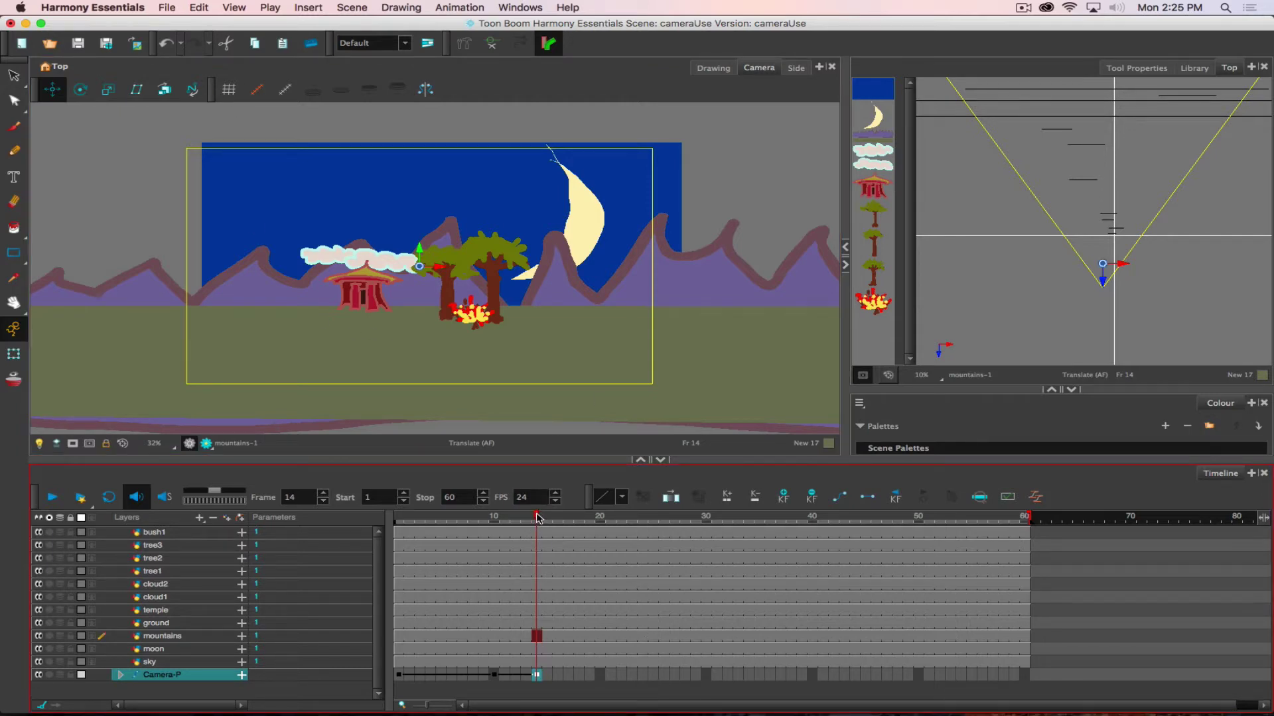
drag(537, 518, 608, 523)
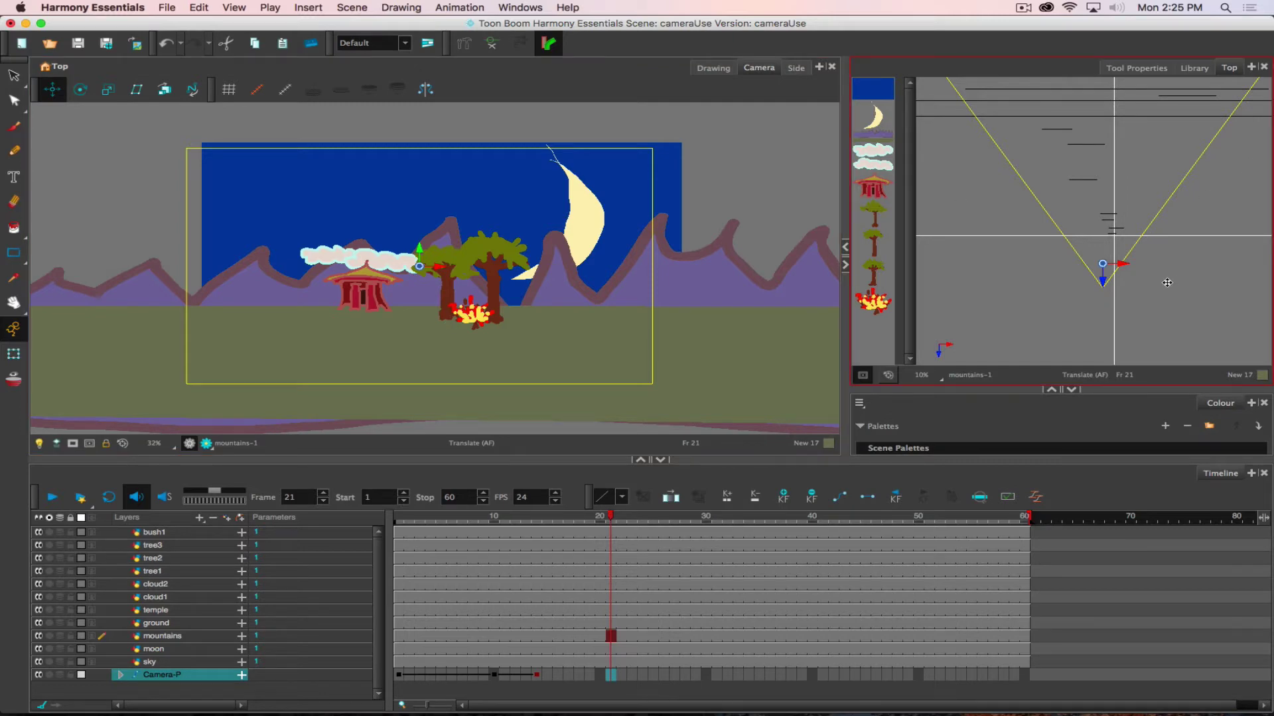
Step: Push the camera forward into the scene, preview the zoom, and go to frame 30
drag(1146, 281, 1157, 235)
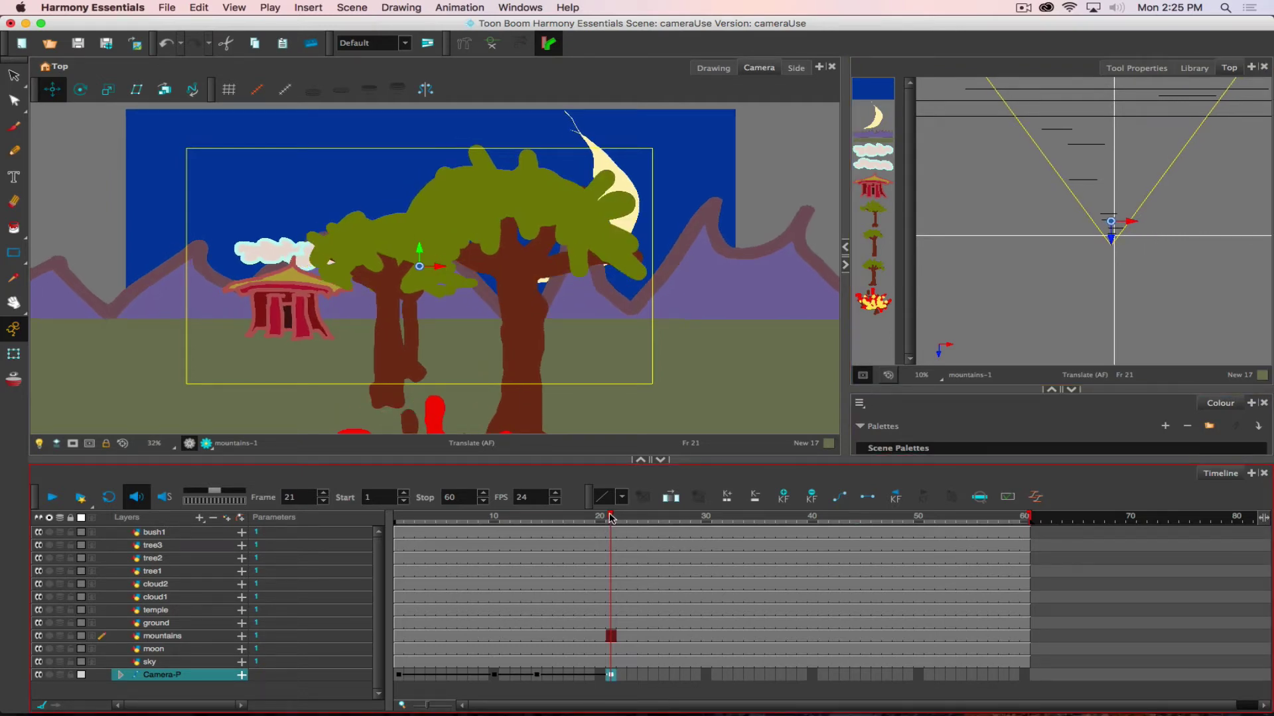
drag(612, 519, 580, 515)
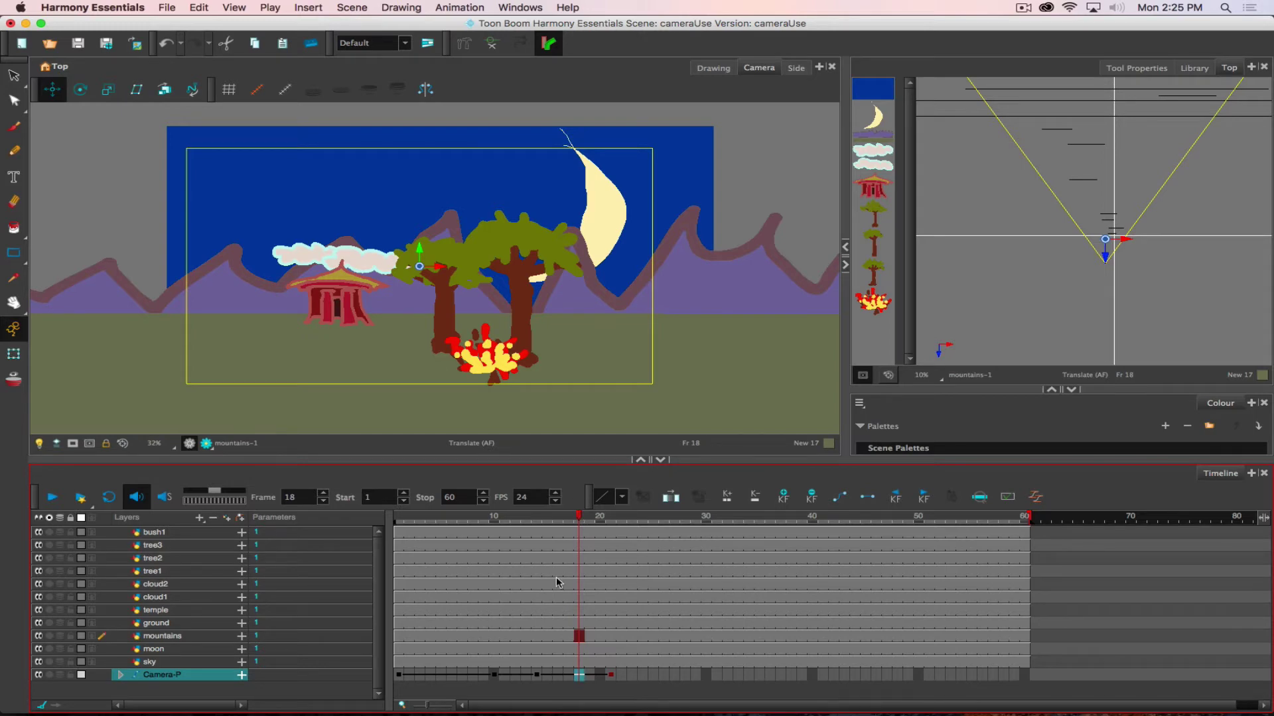
click(692, 518)
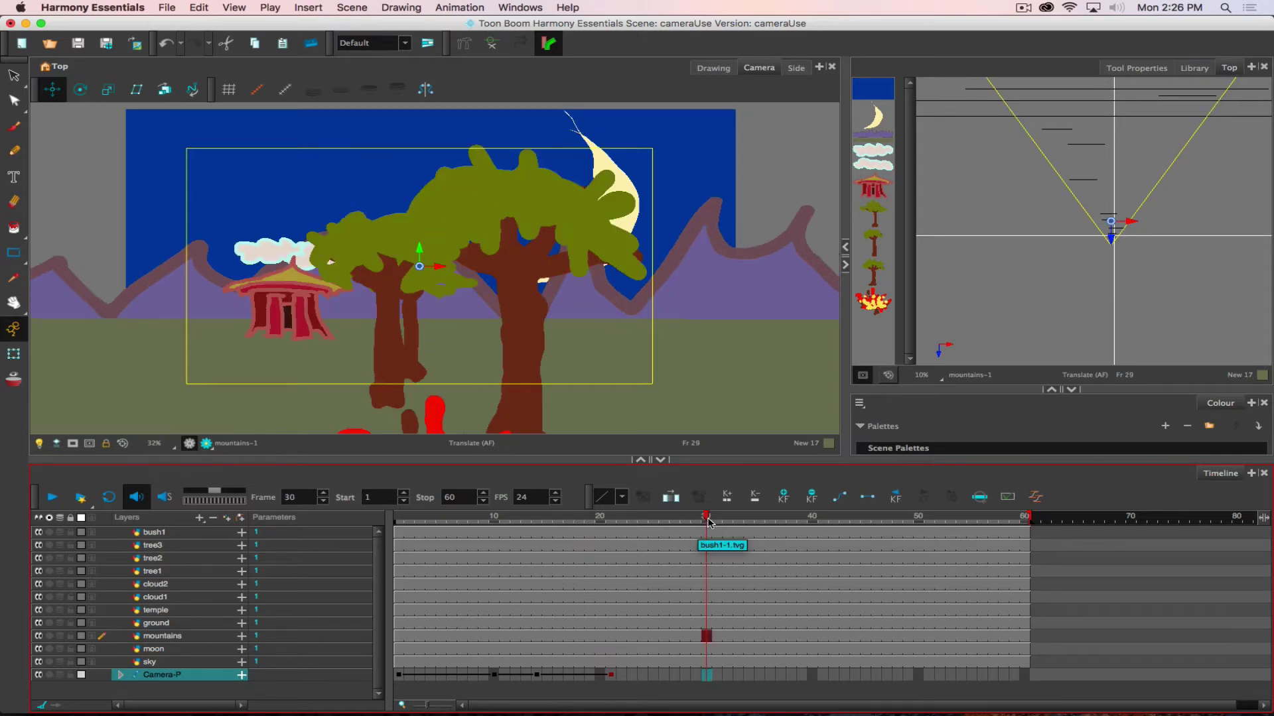
mouse_move(707, 518)
mouse_down()
mouse_move(683, 518)
mouse_move(706, 518)
mouse_up()
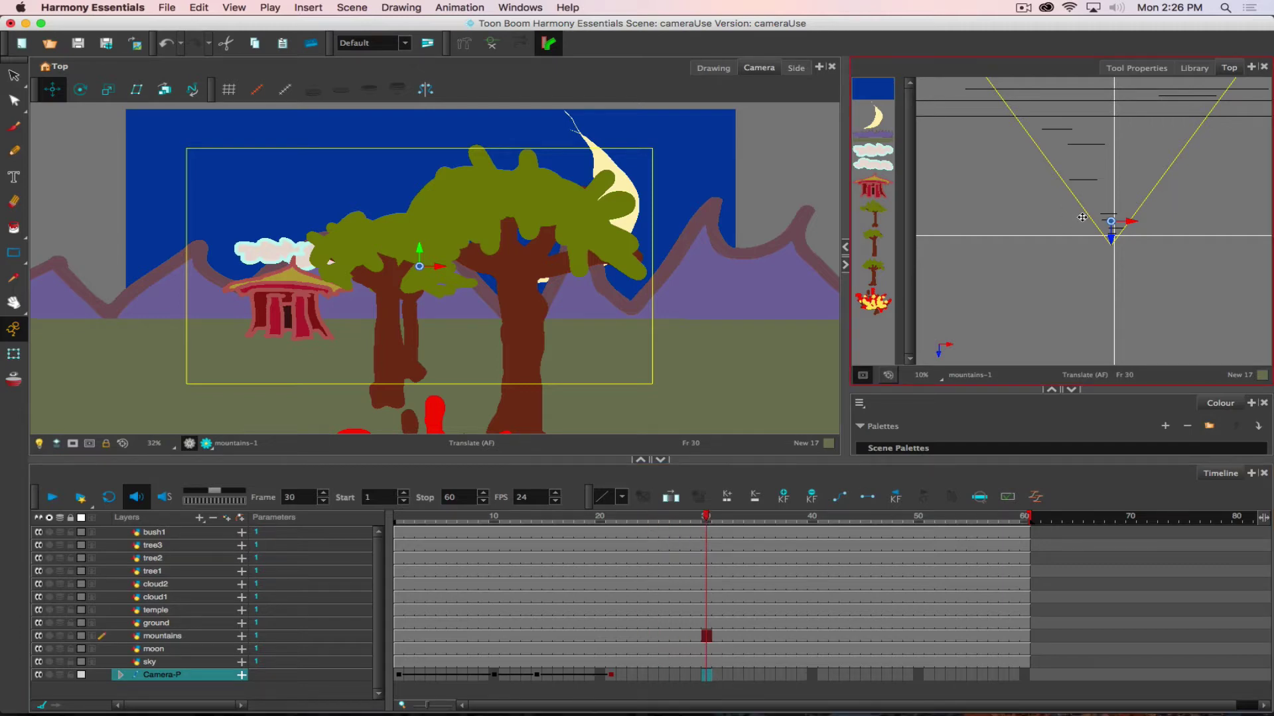
Step: Reframe the camera on the trees and temple at frame 30, preview, then advance to frame 36
mouse_move(1082, 218)
mouse_down()
mouse_move(1070, 225)
mouse_move(1072, 201)
mouse_up()
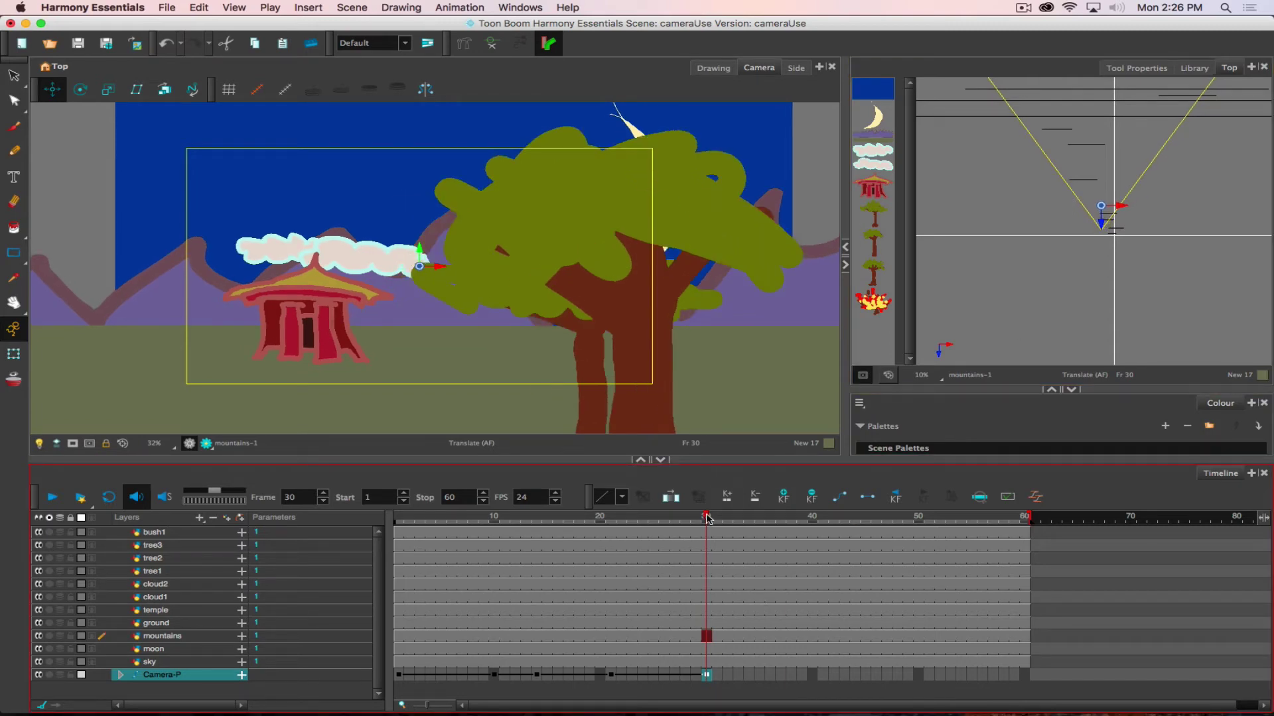
mouse_move(707, 519)
mouse_down()
mouse_move(559, 519)
mouse_move(718, 497)
mouse_move(706, 499)
mouse_up()
drag(651, 500, 704, 504)
drag(705, 500, 771, 505)
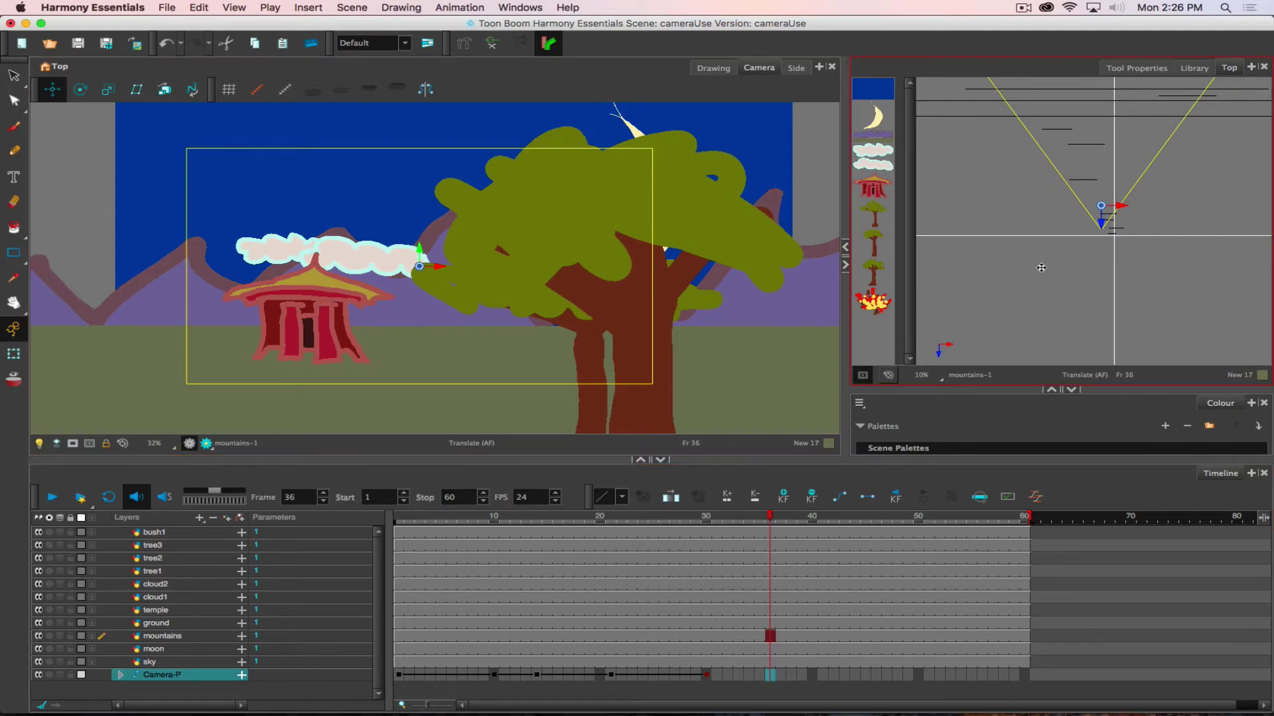
Step: Pull the camera back and left, then reframe it close on the temple at frame 36
drag(1052, 240, 1030, 209)
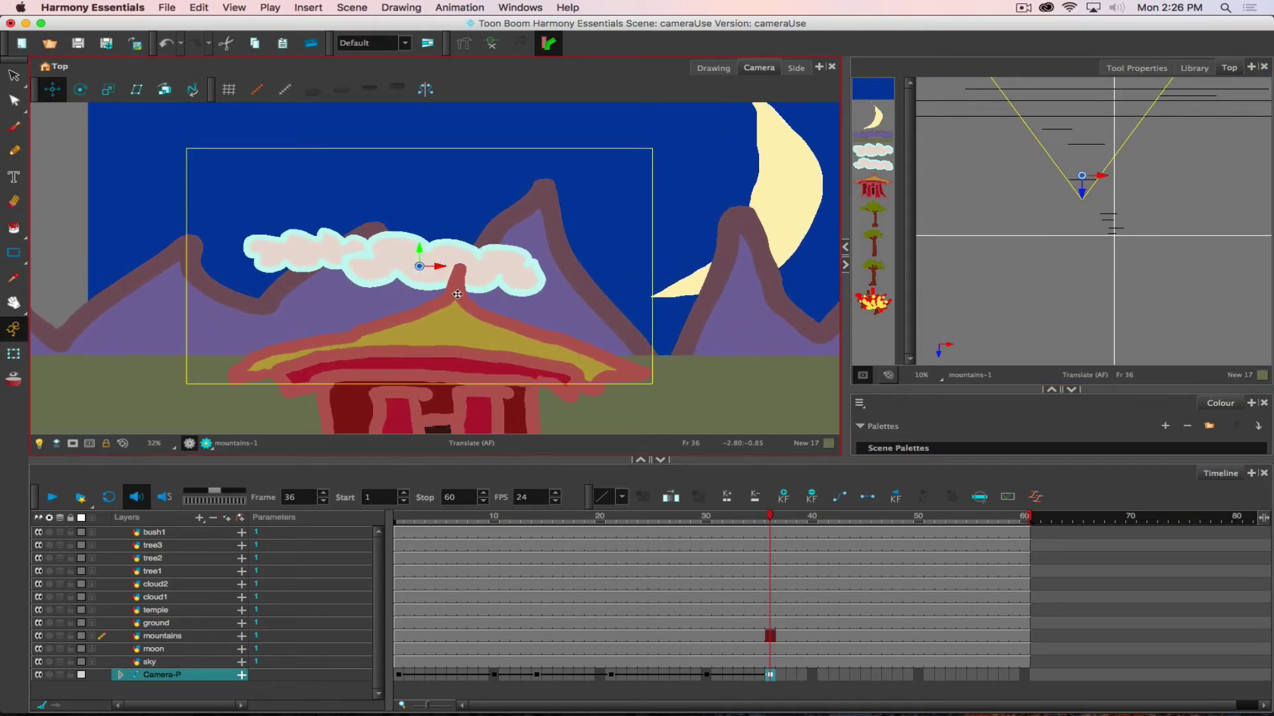
drag(445, 362, 418, 256)
mouse_move(756, 516)
mouse_down()
mouse_move(662, 517)
mouse_move(773, 516)
mouse_up()
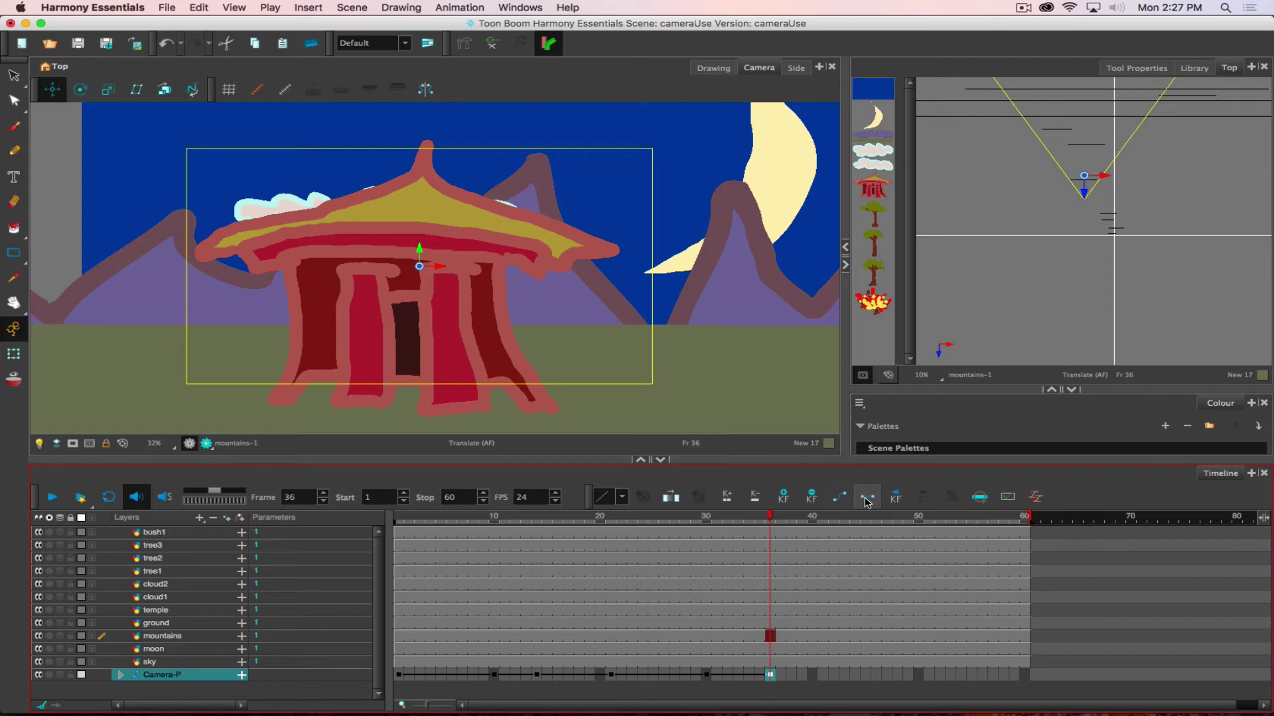
Step: Make the frame-30 Camera-P keyframe a stop-motion hard cut to frame 36, then play it back
click(707, 675)
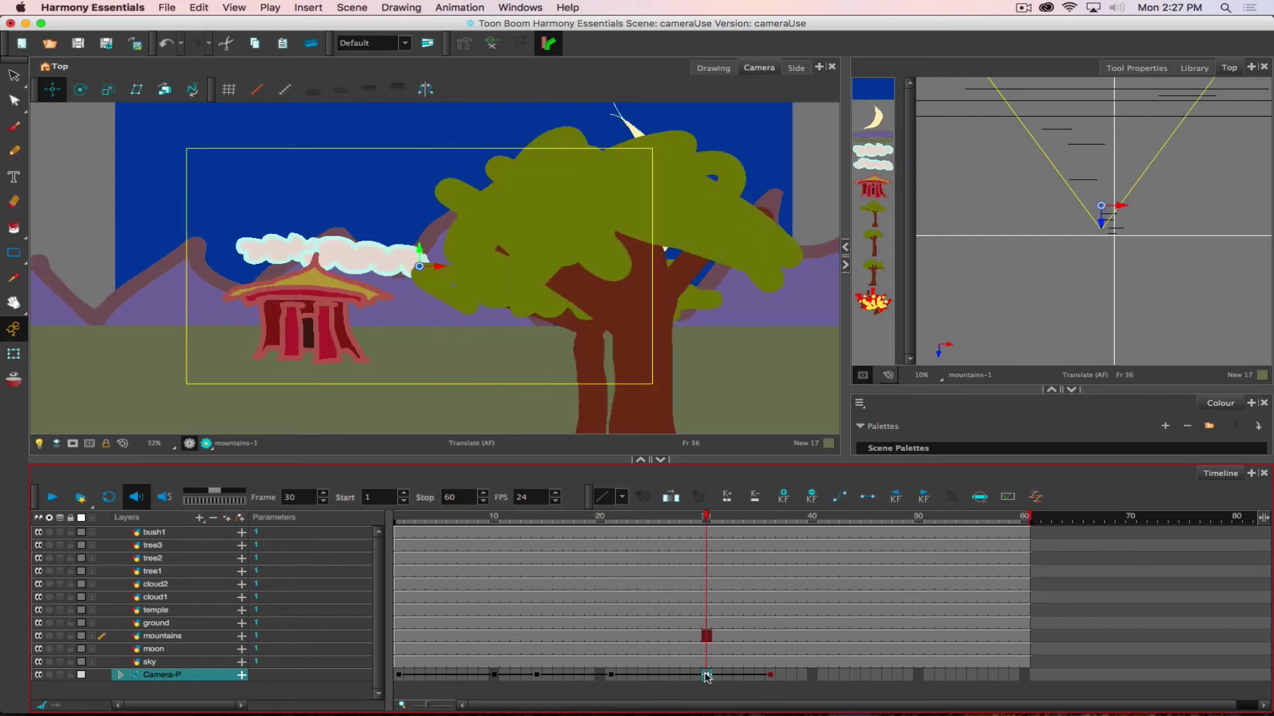
click(869, 500)
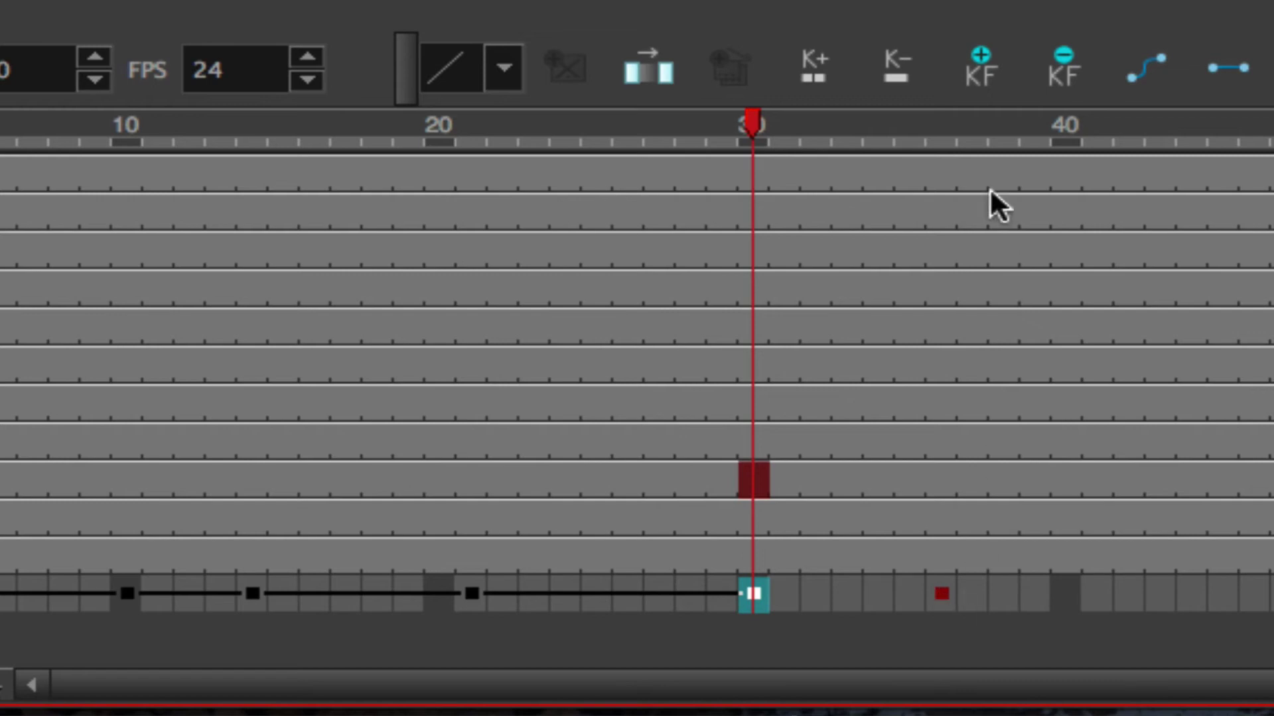
click(1153, 46)
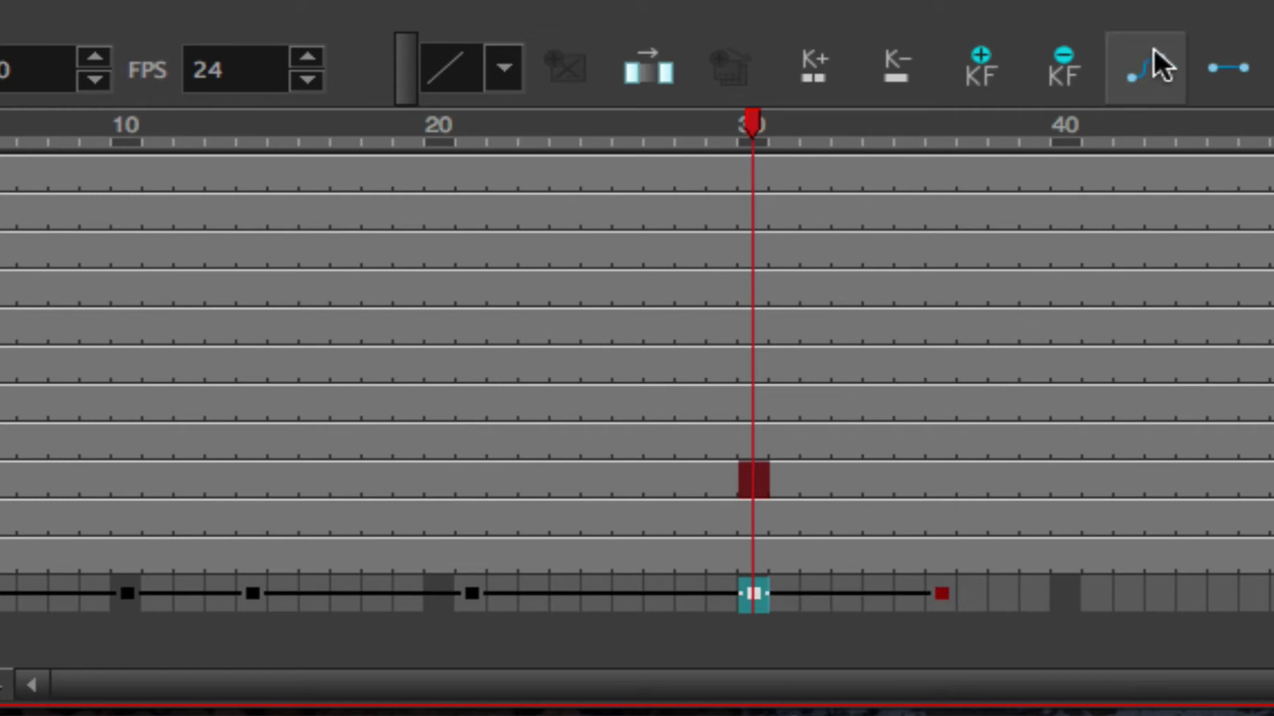
click(1218, 64)
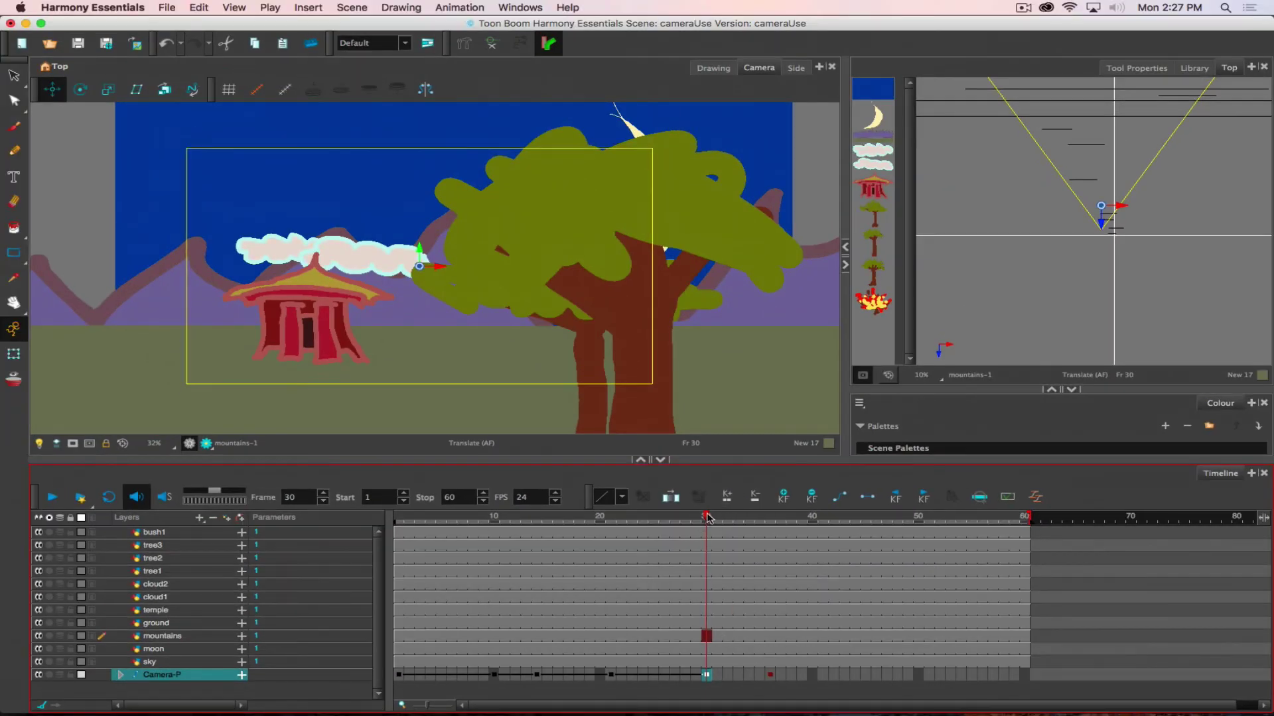
drag(705, 518, 665, 517)
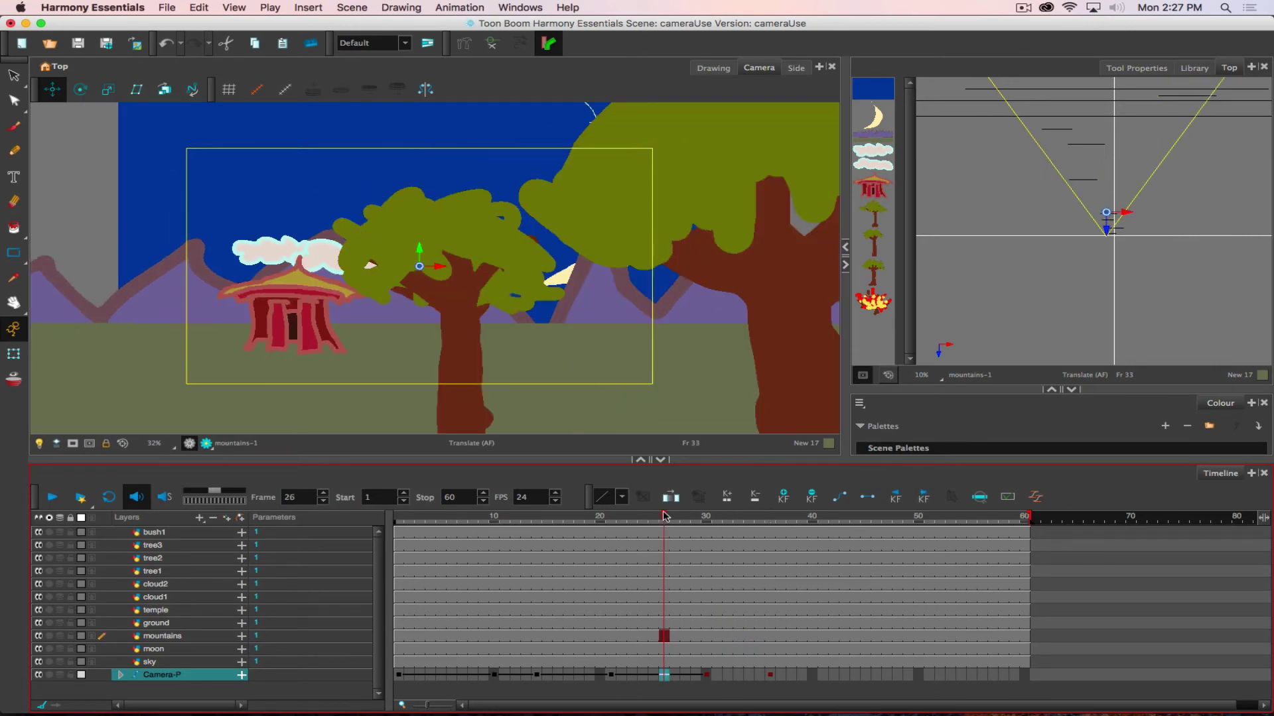
click(54, 497)
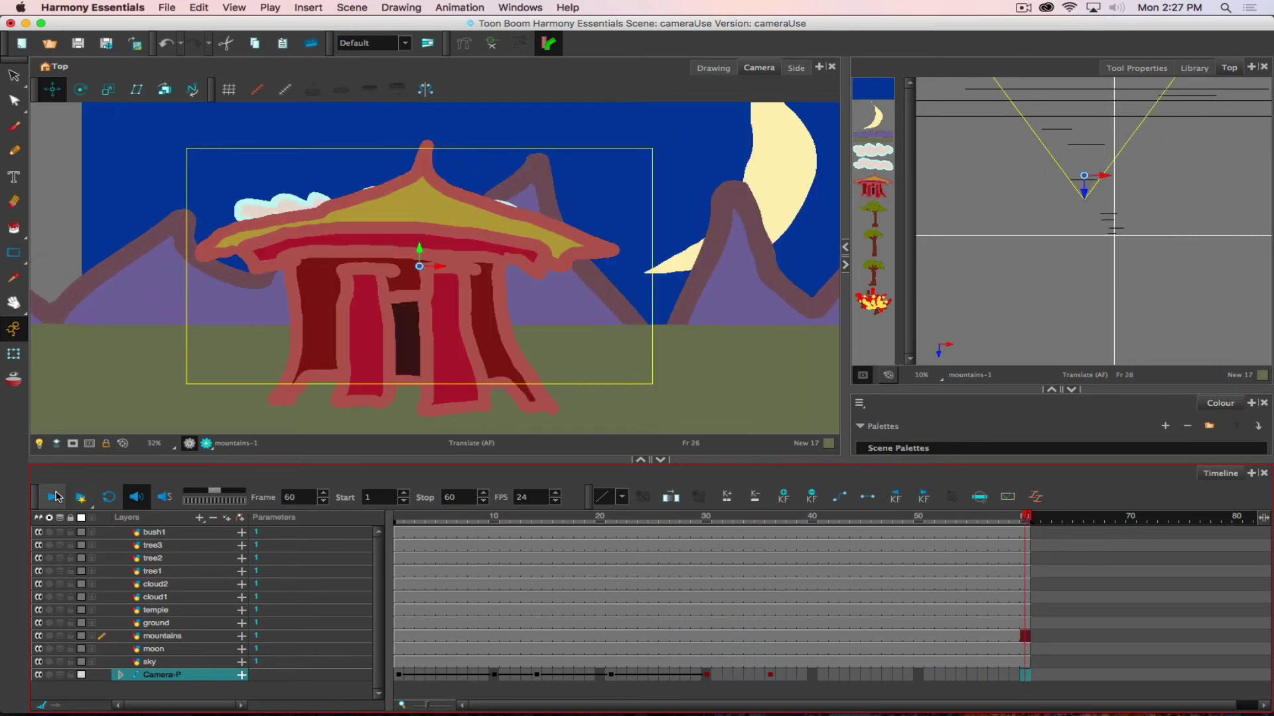
Step: Check the camera at frame 44, then replay the animation from frame 20
click(771, 675)
click(855, 674)
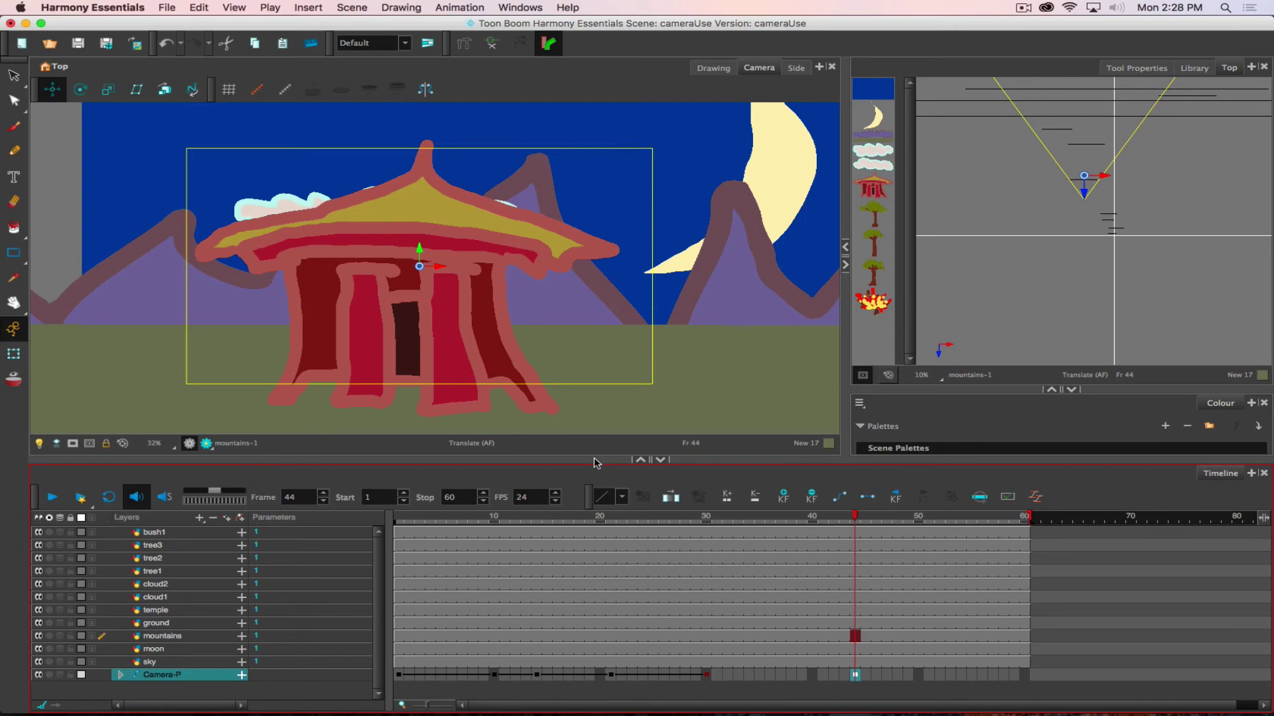
click(653, 520)
click(600, 521)
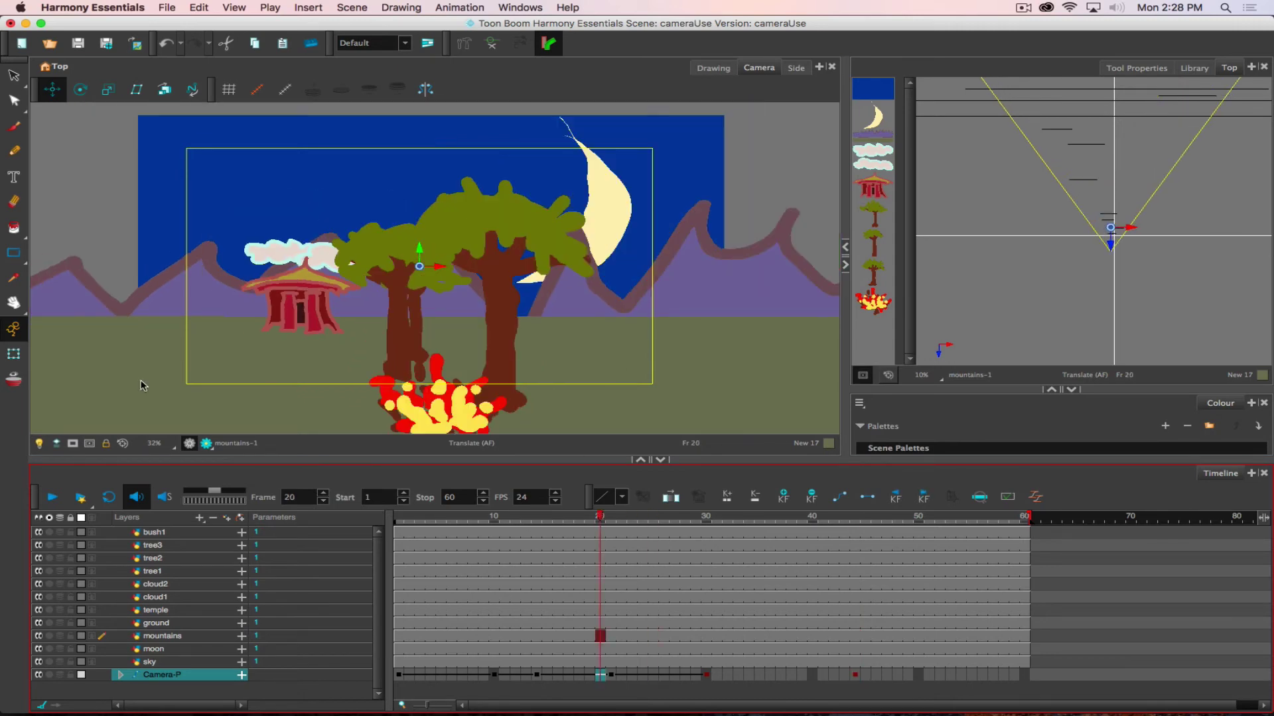
click(52, 496)
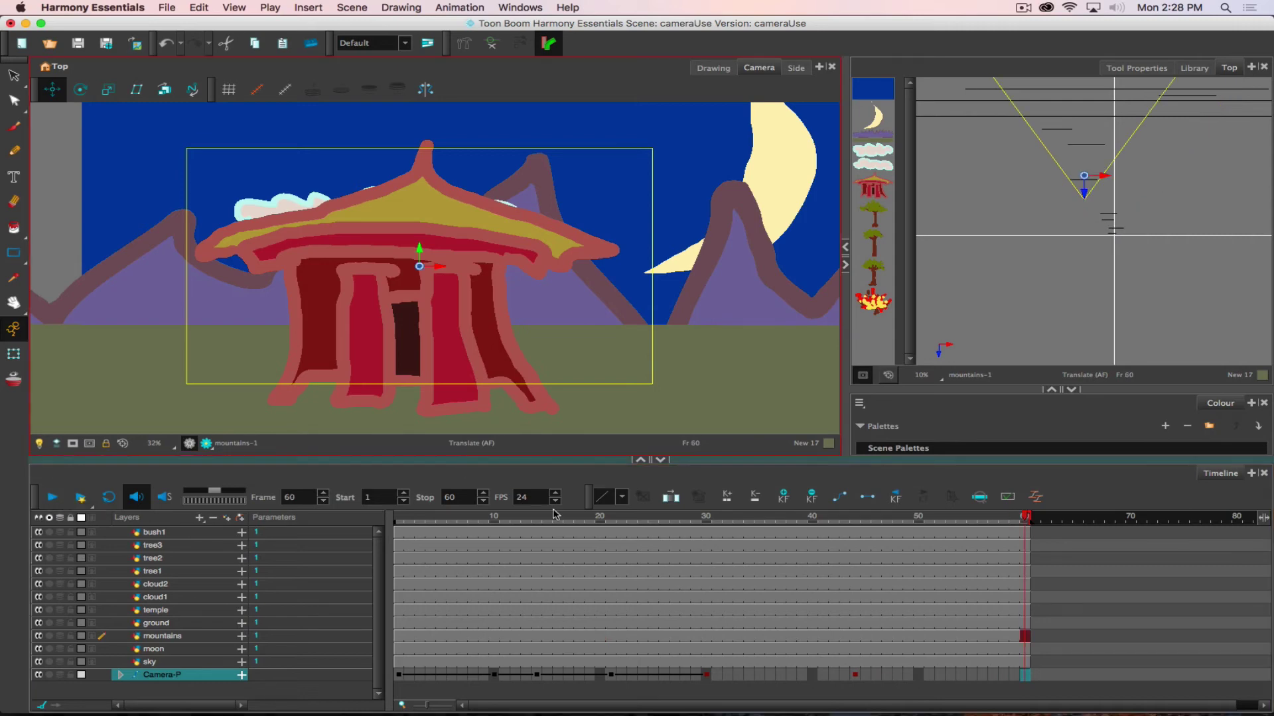
Step: At frame 49, reframe the camera so the temple appears larger and shifted right
click(814, 520)
drag(822, 522, 902, 522)
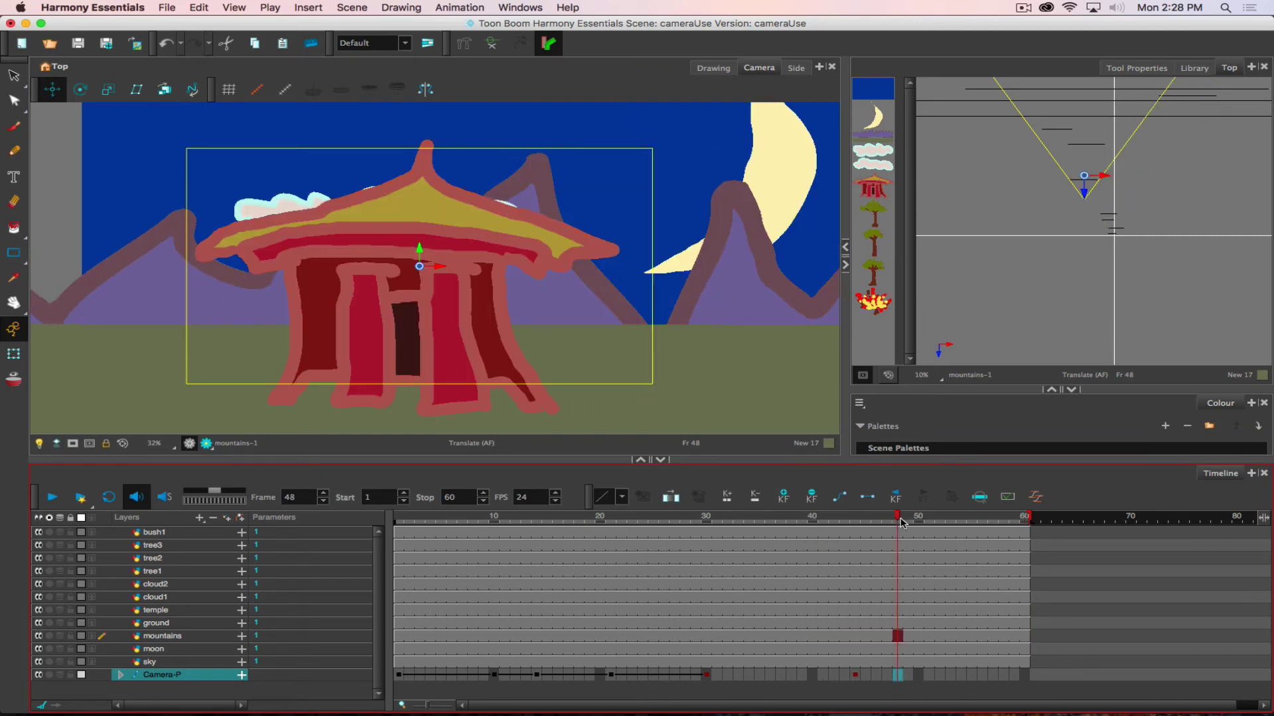
click(855, 675)
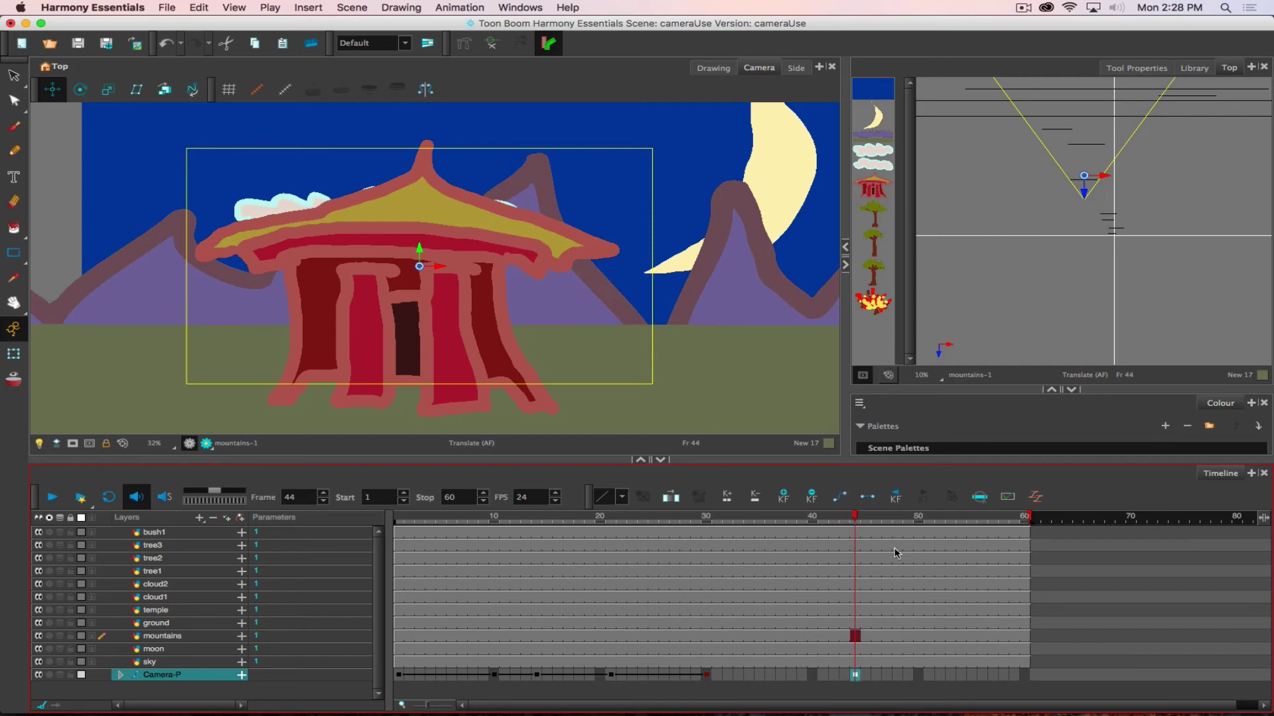
click(908, 533)
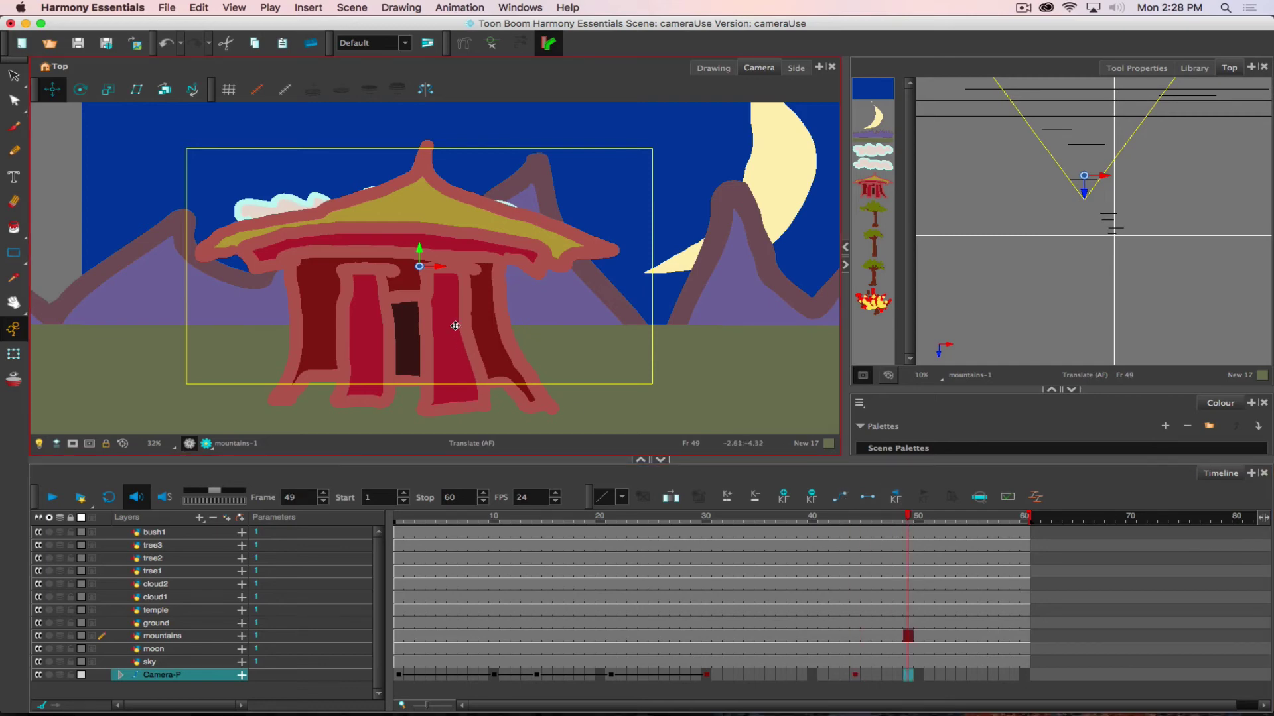
drag(444, 309, 385, 313)
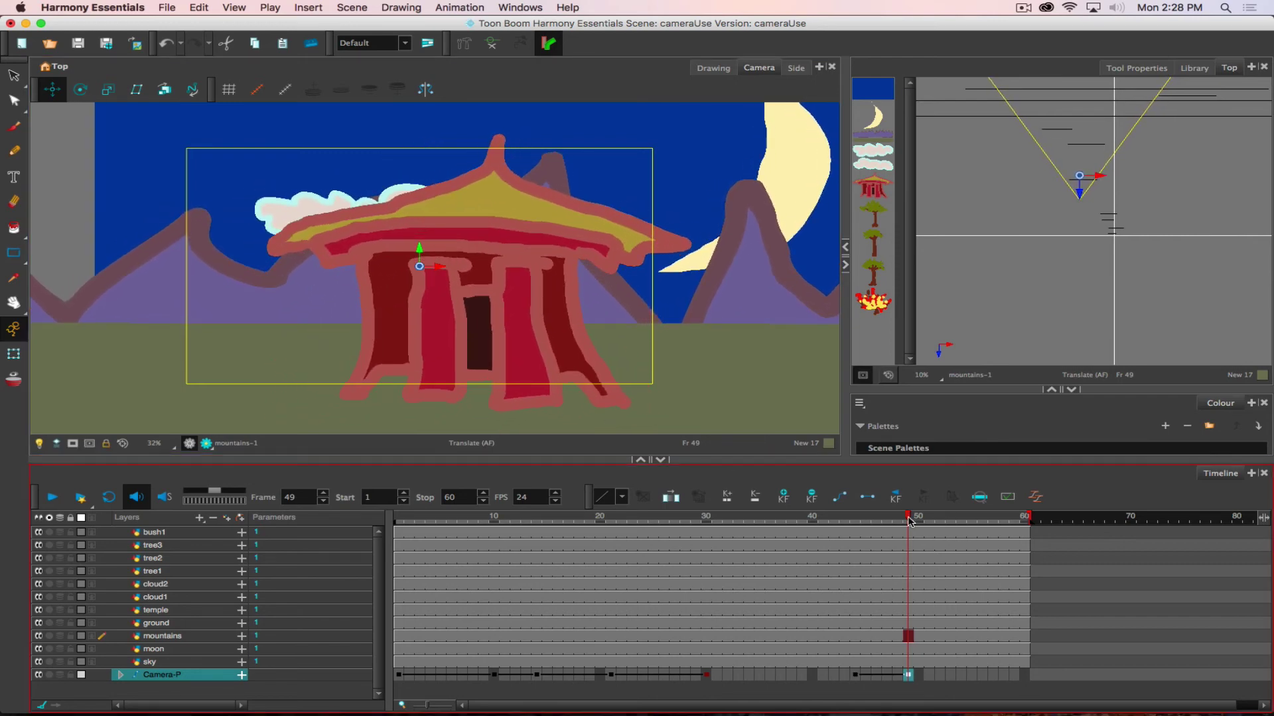
mouse_move(908, 521)
mouse_down()
mouse_move(830, 517)
mouse_move(919, 506)
mouse_move(909, 512)
mouse_up()
Step: Turn the frame-44 keyframe into a stop-motion jump cut to frame 49 and preview from frame 30
click(856, 676)
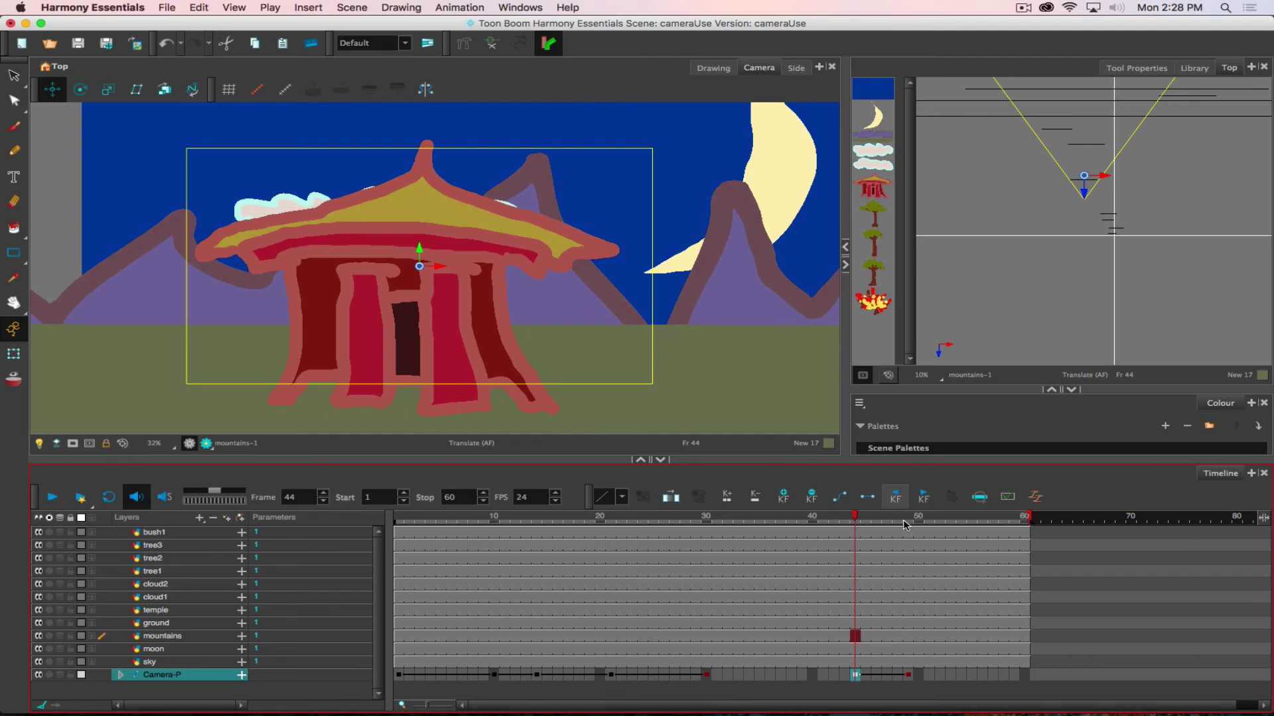
click(877, 497)
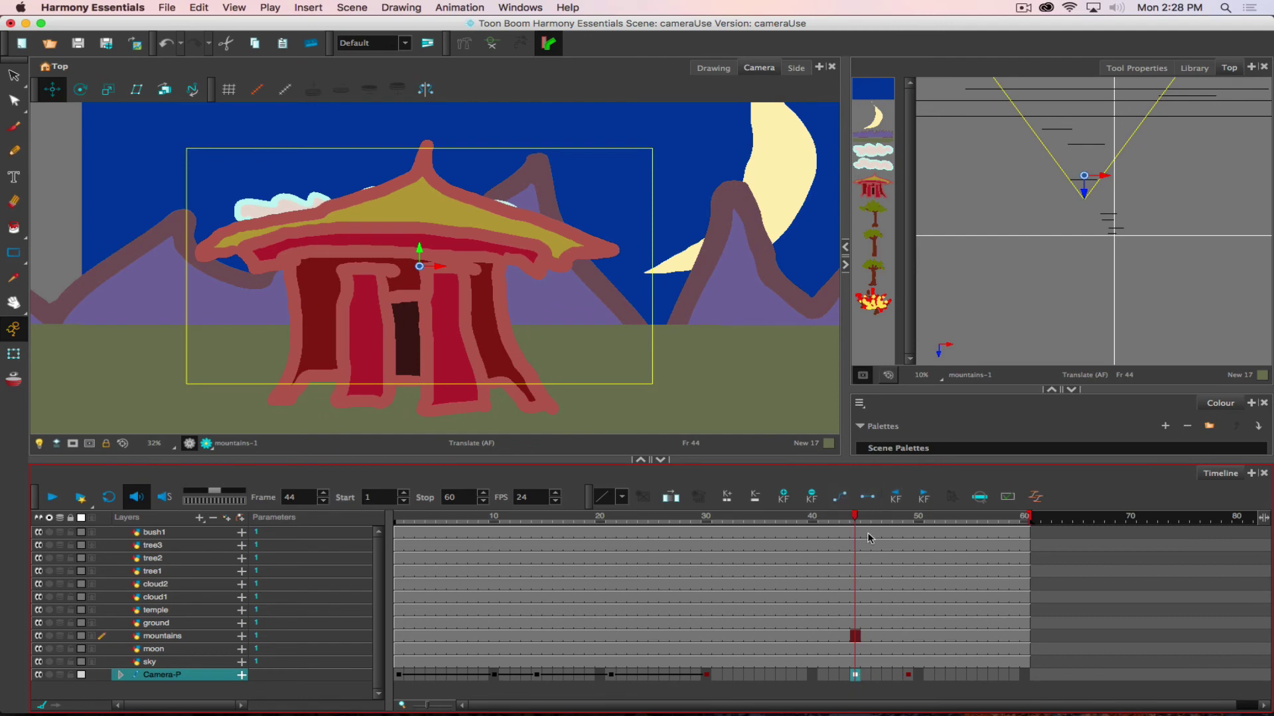
drag(855, 516, 703, 524)
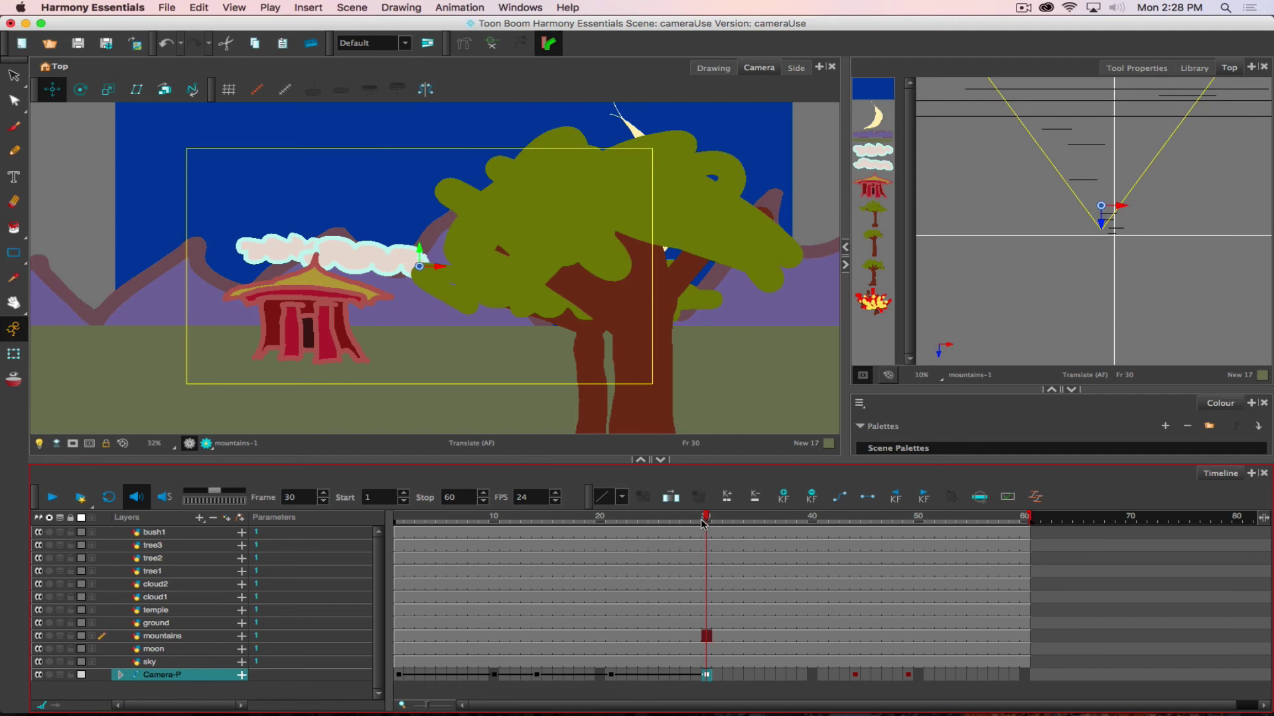
drag(705, 524, 955, 528)
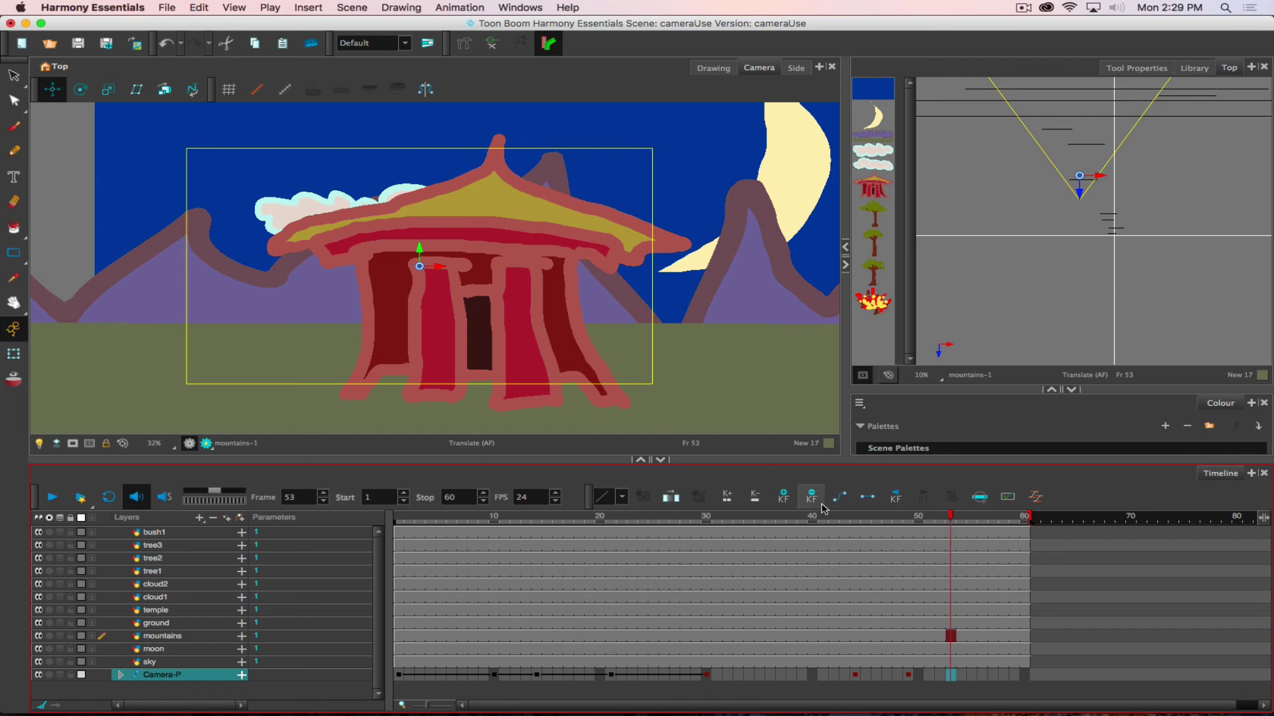
Step: At frame 52, push the camera forward past the temple and clouds toward the mountains
click(908, 674)
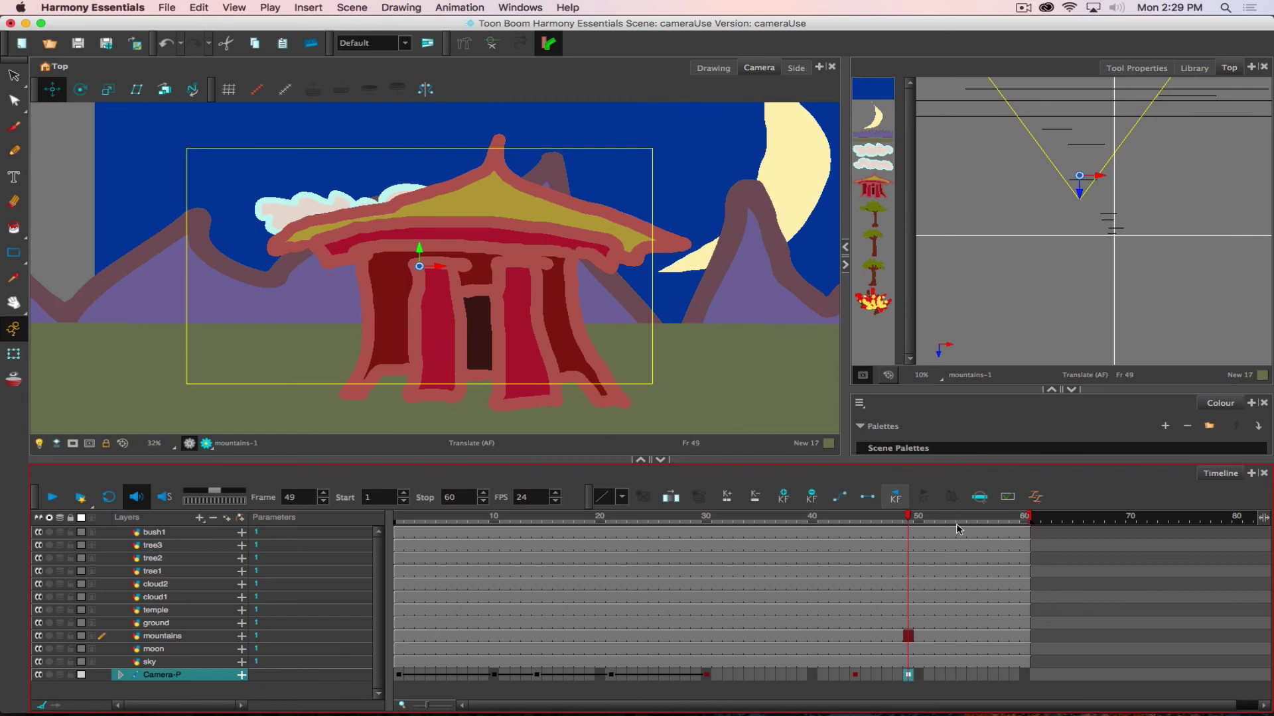
drag(919, 519, 939, 520)
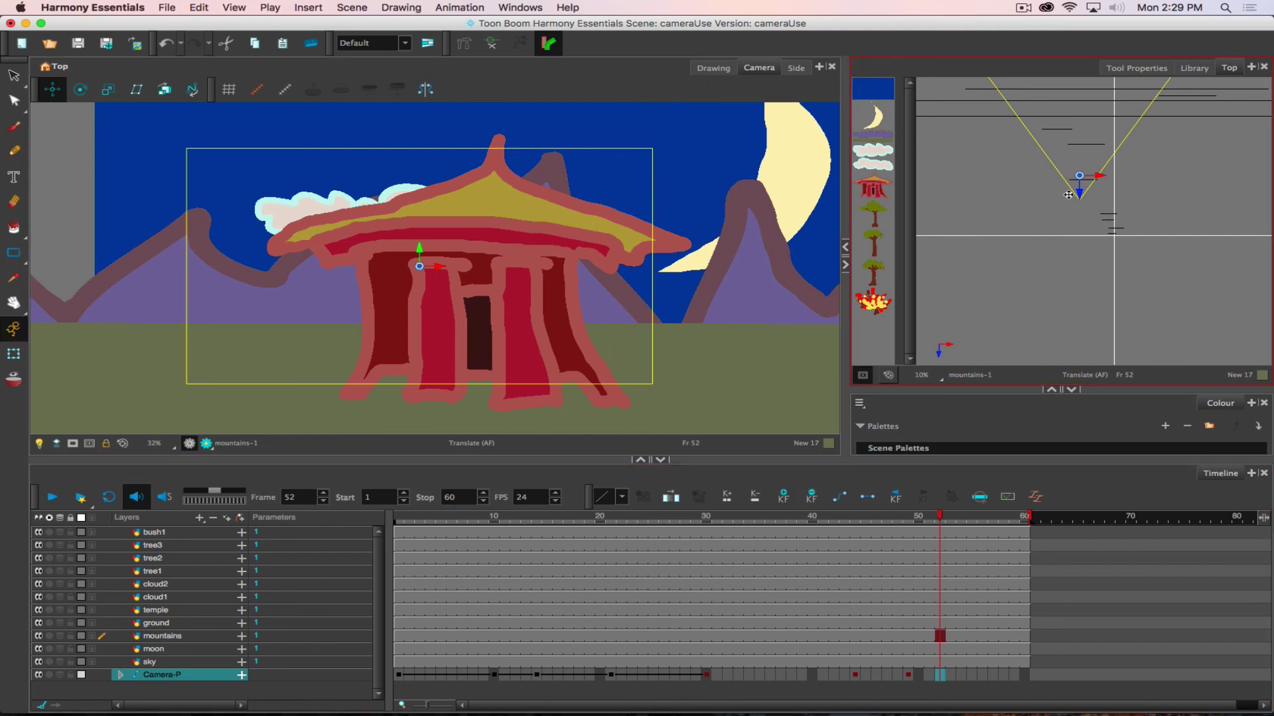
drag(1068, 193, 1064, 168)
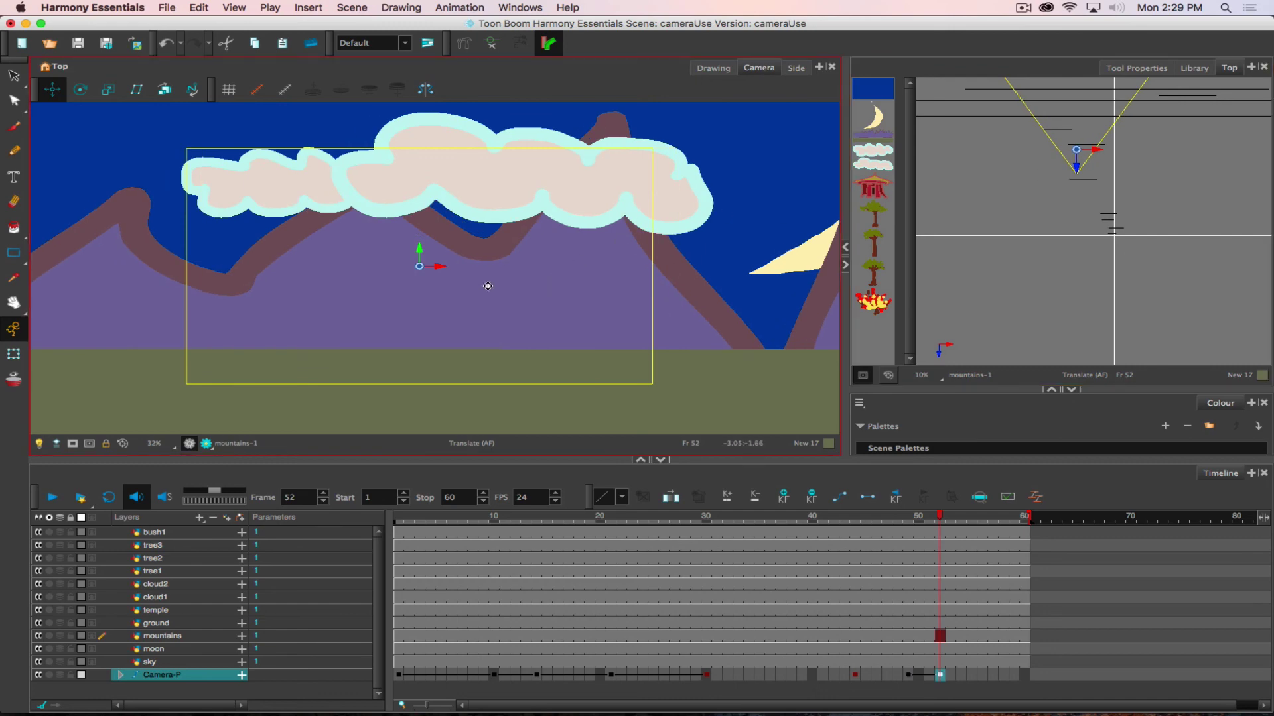
drag(488, 286, 498, 213)
drag(1101, 194, 1096, 151)
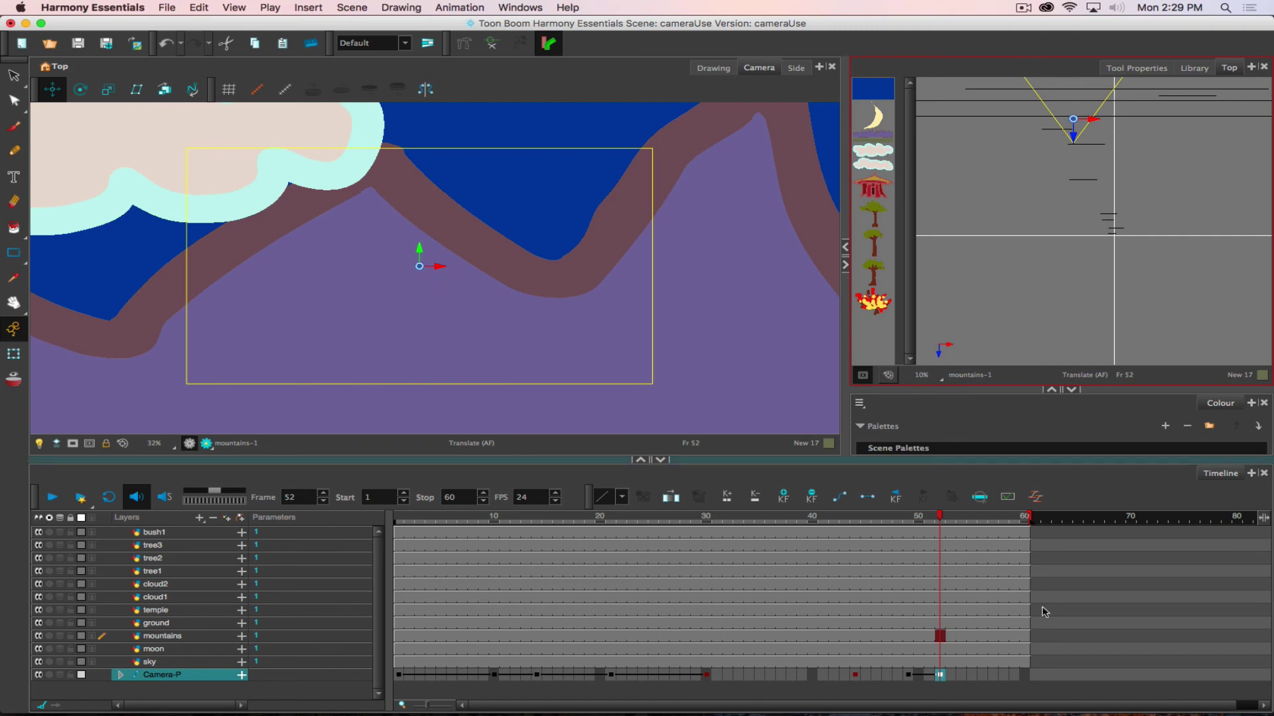
Step: Compare with the frame-48 temple view, then move the final Camera-P keyframe from 52 to 60
click(1044, 611)
drag(939, 519, 897, 519)
click(940, 675)
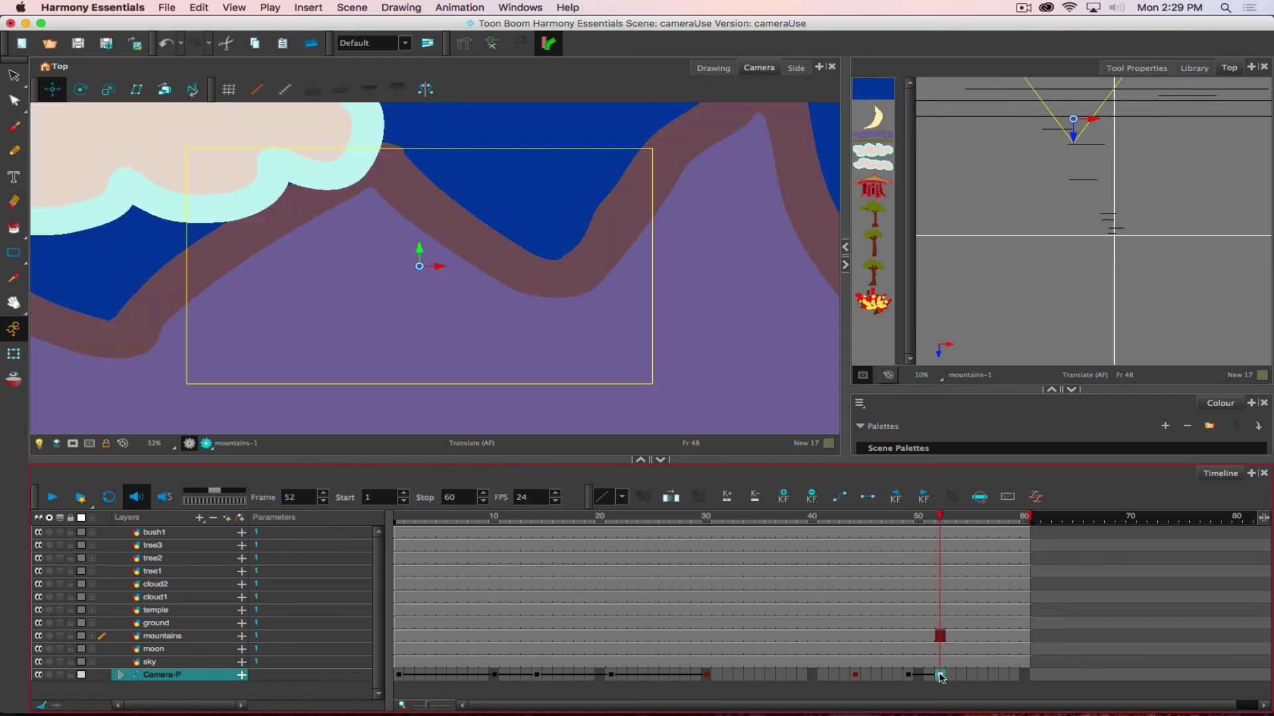
drag(940, 675, 1025, 675)
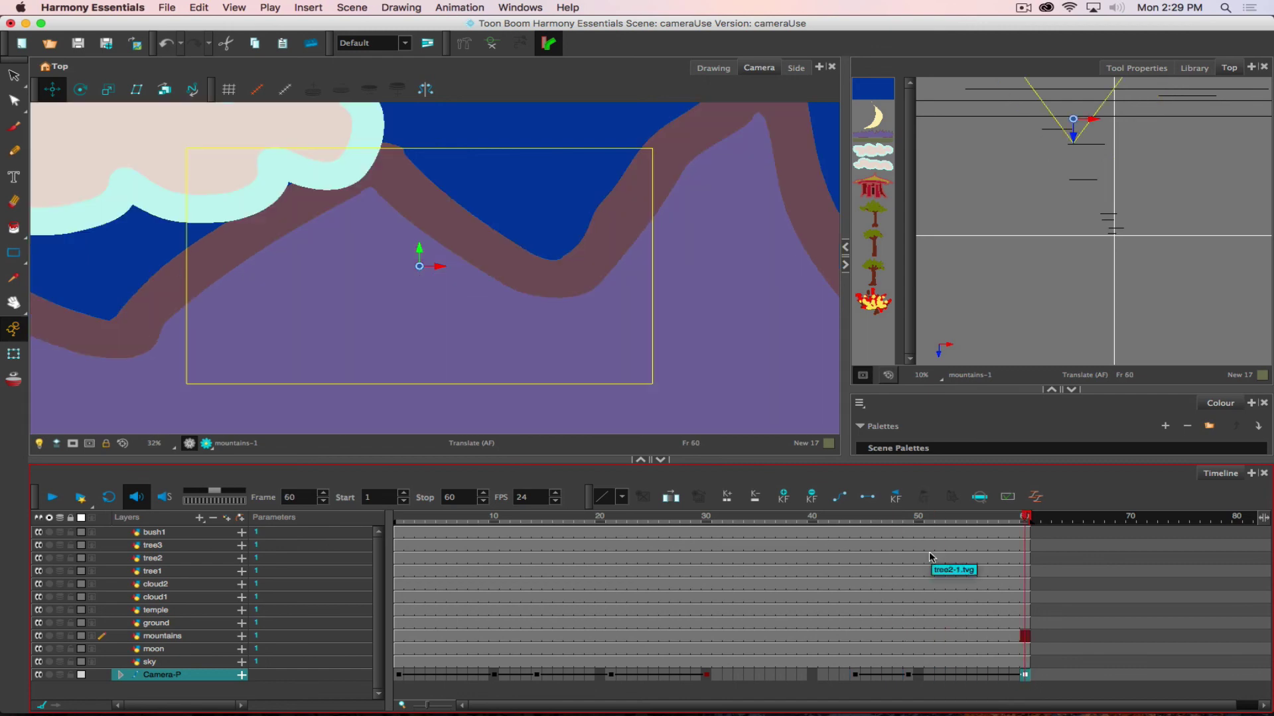